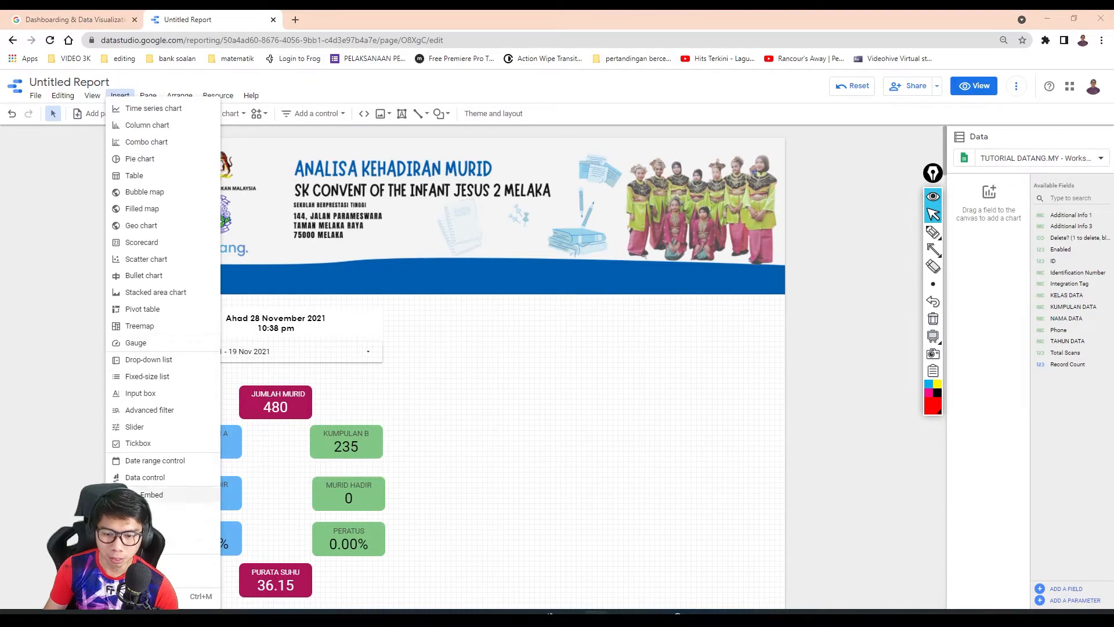
# - Insert a table chart in the empty area beside the date control and widen it on both sides
pyautogui.click(134, 175)
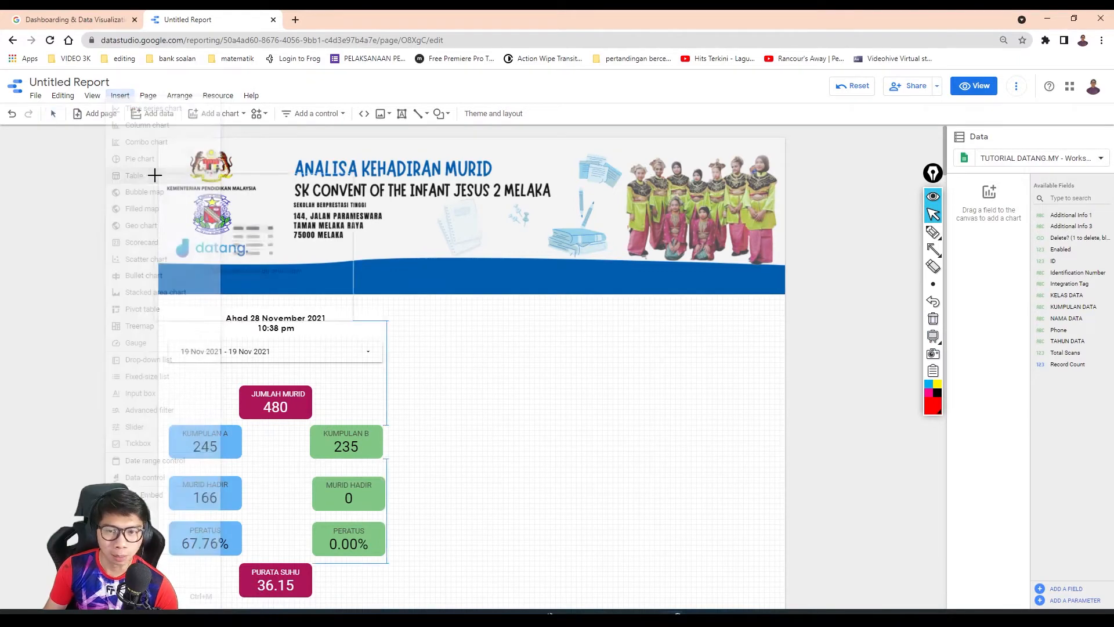
pyautogui.click(498, 340)
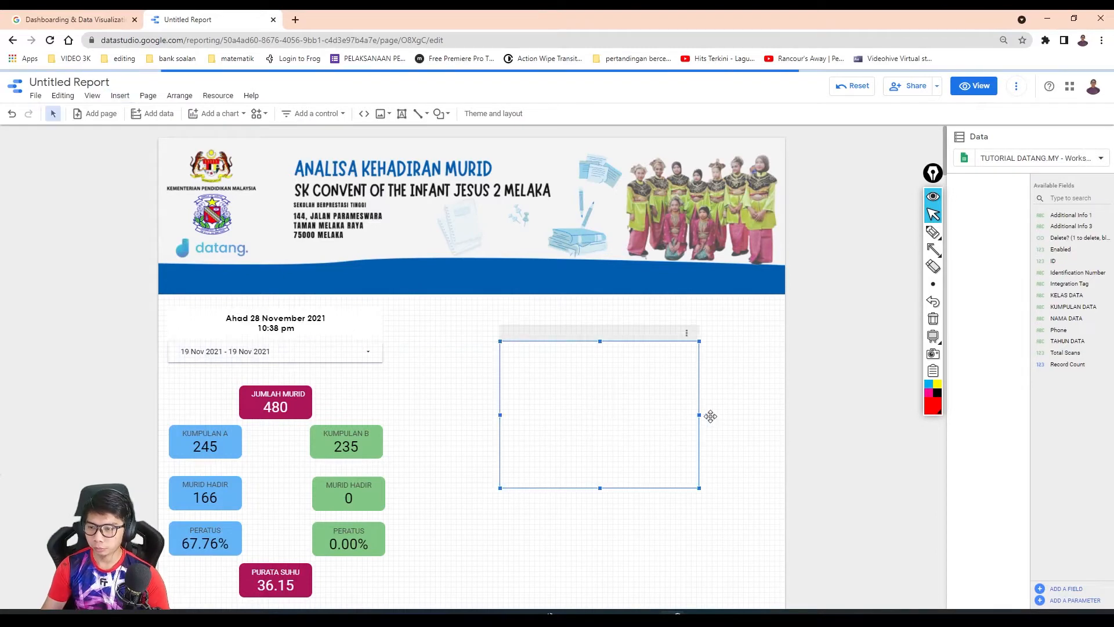
pyautogui.moveTo(702, 416); pyautogui.dragTo(772, 416)
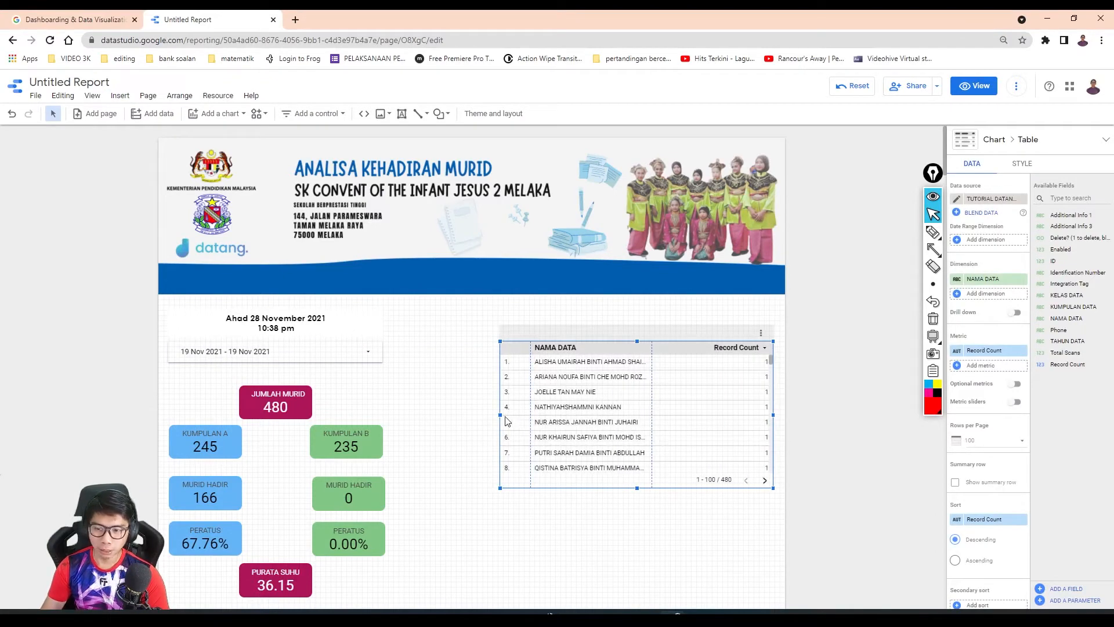
pyautogui.moveTo(500, 414); pyautogui.dragTo(467, 414)
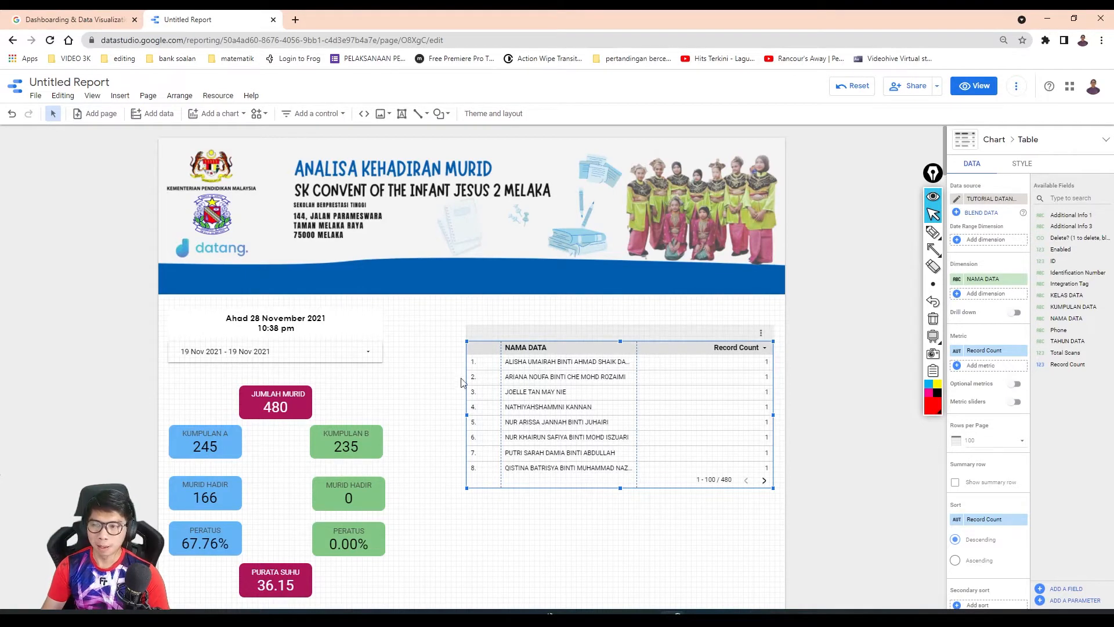
# - Change the new table's data source to the blended source DATA BLEND
pyautogui.click(981, 200)
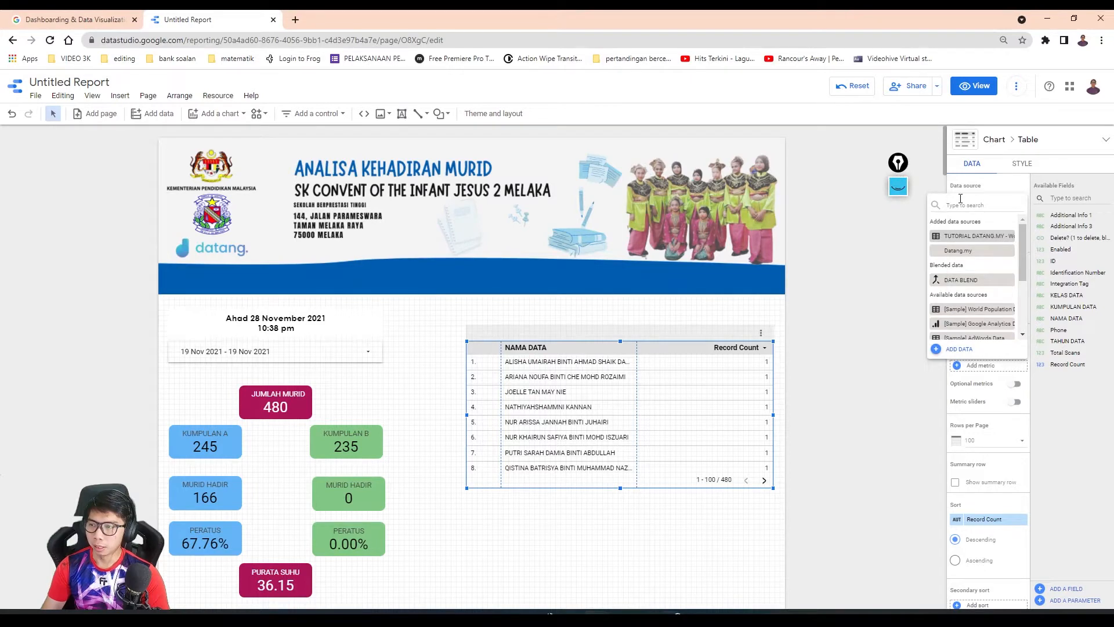
pyautogui.click(929, 187)
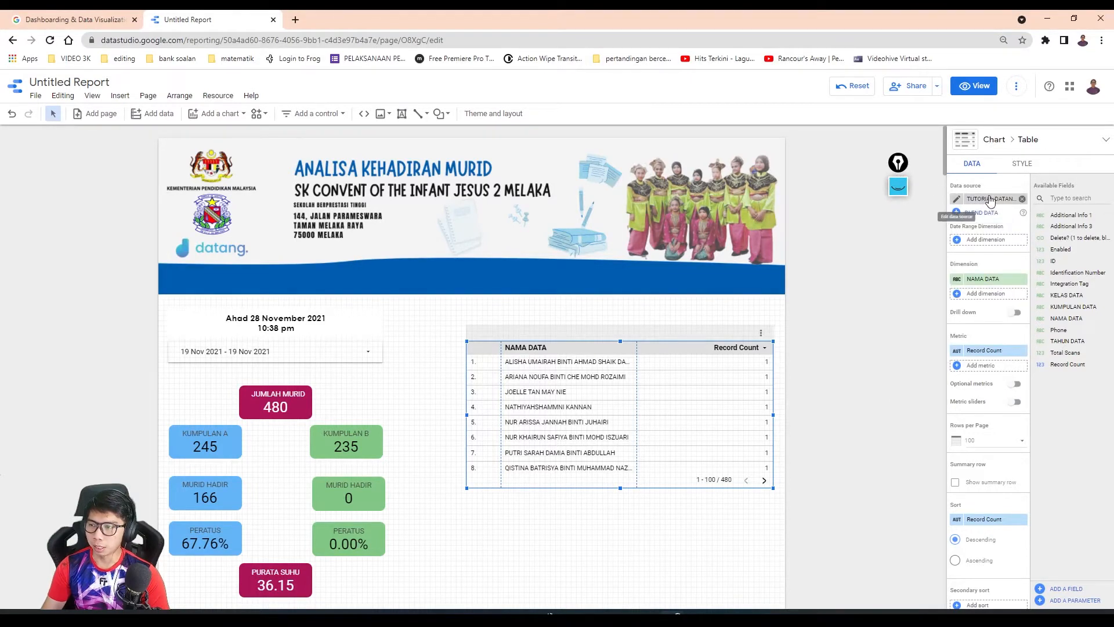
pyautogui.click(982, 200)
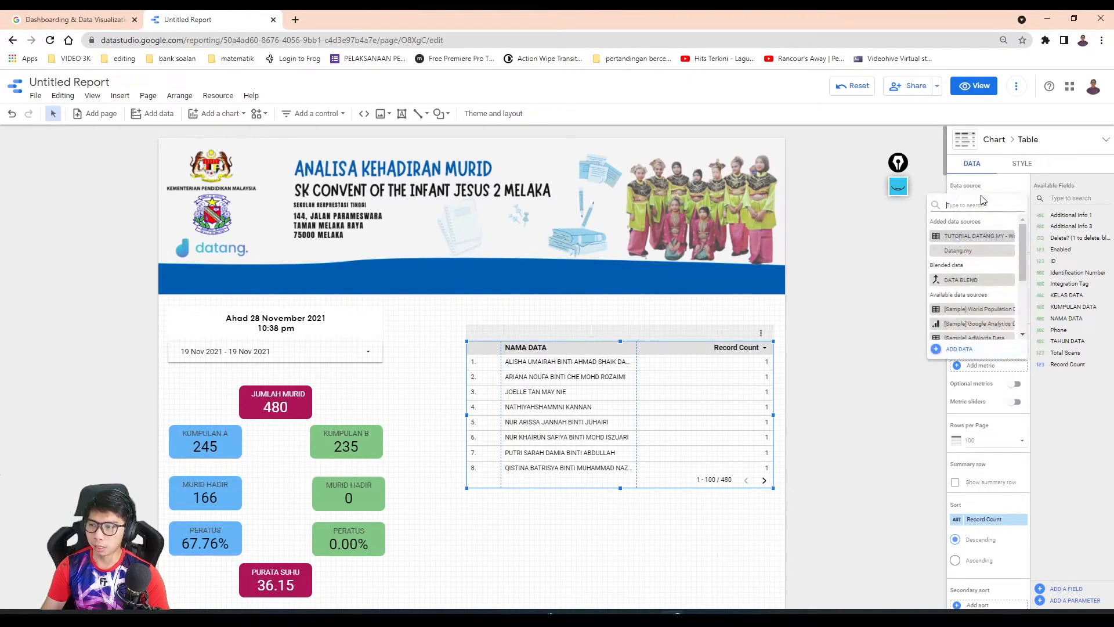
pyautogui.click(956, 281)
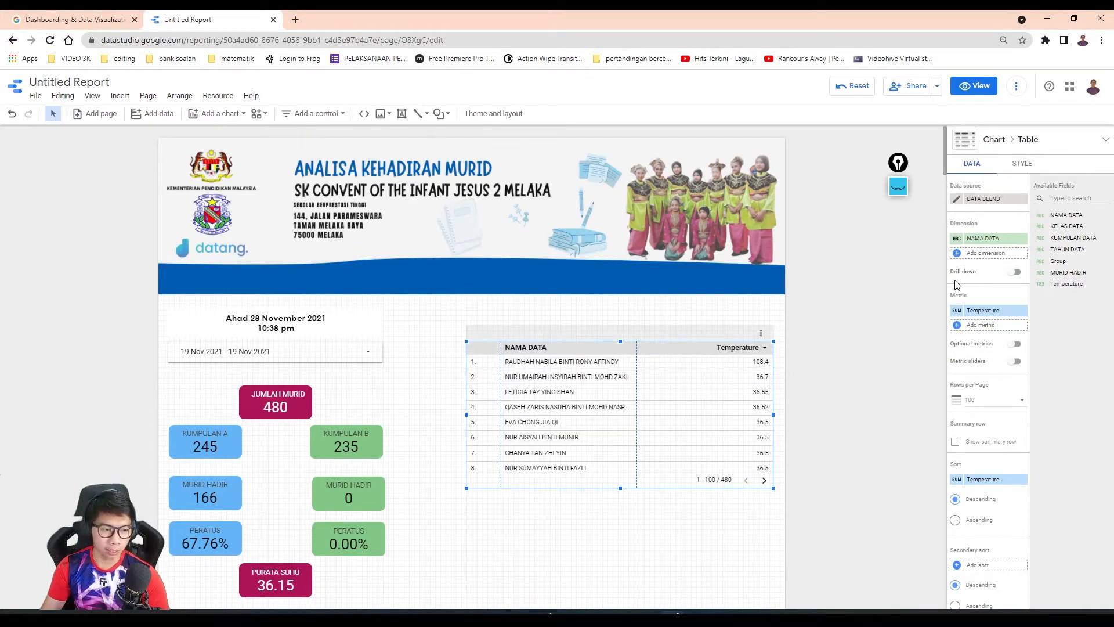
# - Check the finished reference report, return to the untitled report, and replace the table's dimension with TAHUN DATA
pyautogui.hotkey('alt', 'Tab')
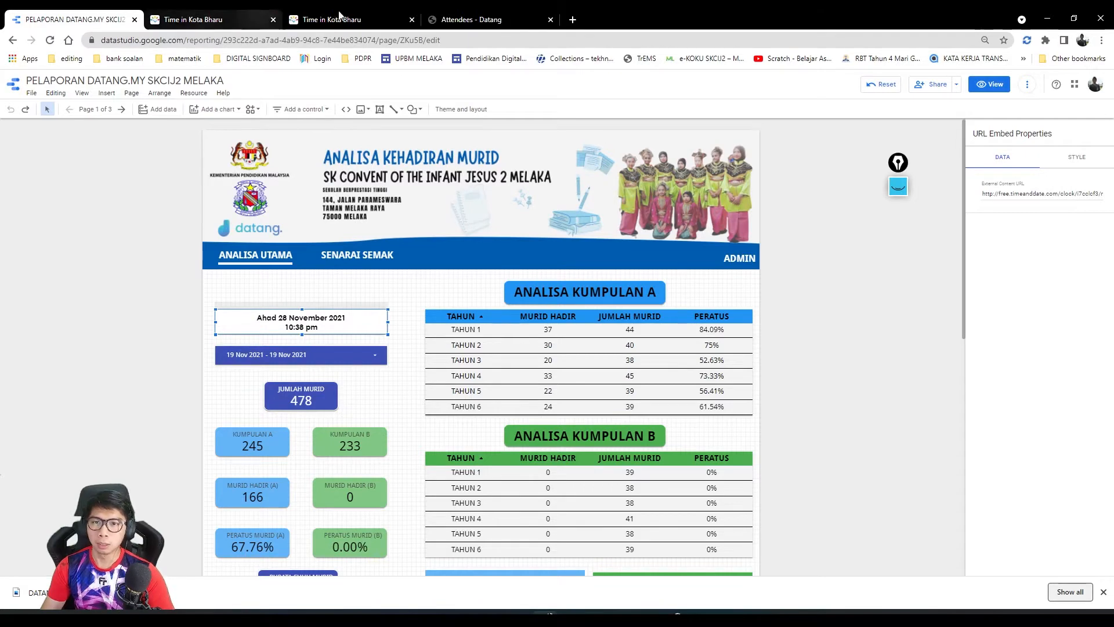
pyautogui.hotkey('alt', 'Tab')
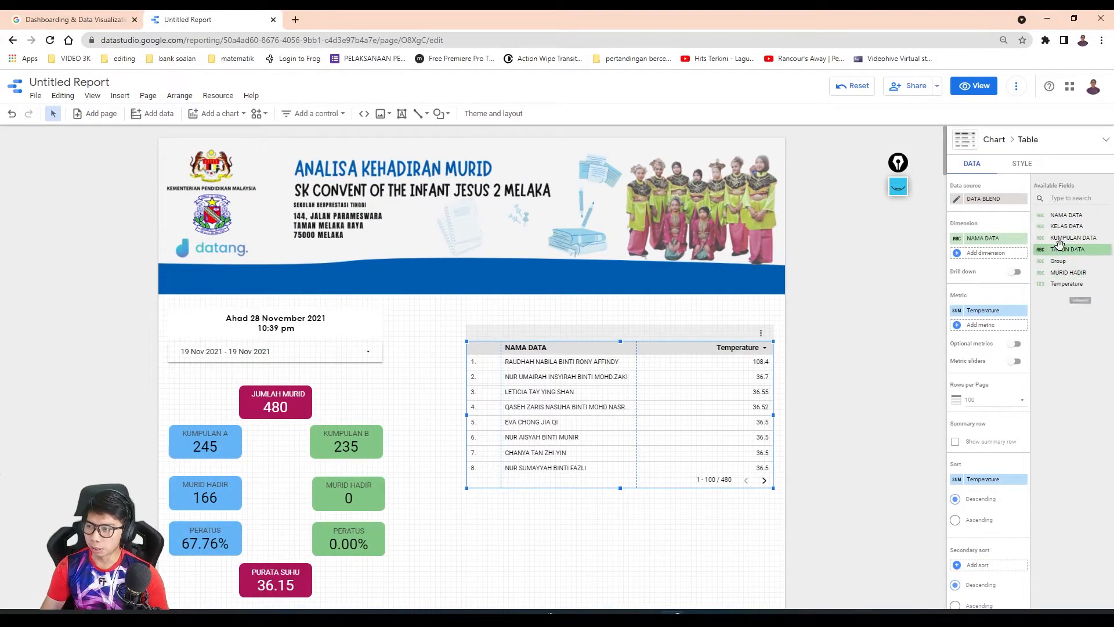
pyautogui.moveTo(1057, 251); pyautogui.dragTo(986, 239)
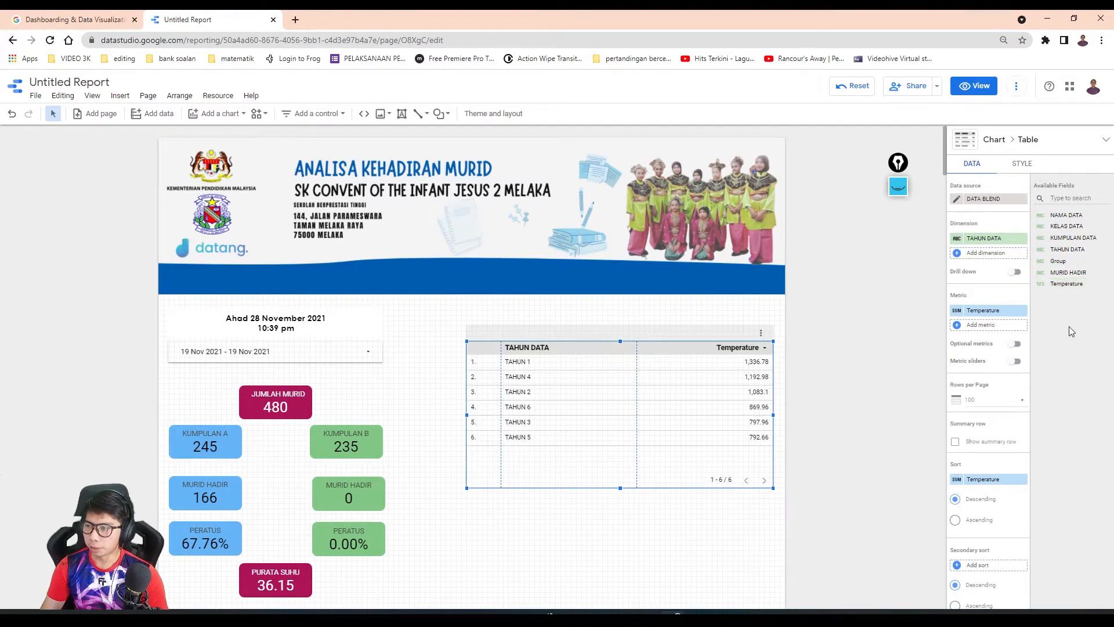
# - Replace the table's Temperature metric with MURID HADIR and add NAMA DATA as a second metric
pyautogui.moveTo(1068, 272); pyautogui.dragTo(988, 253)
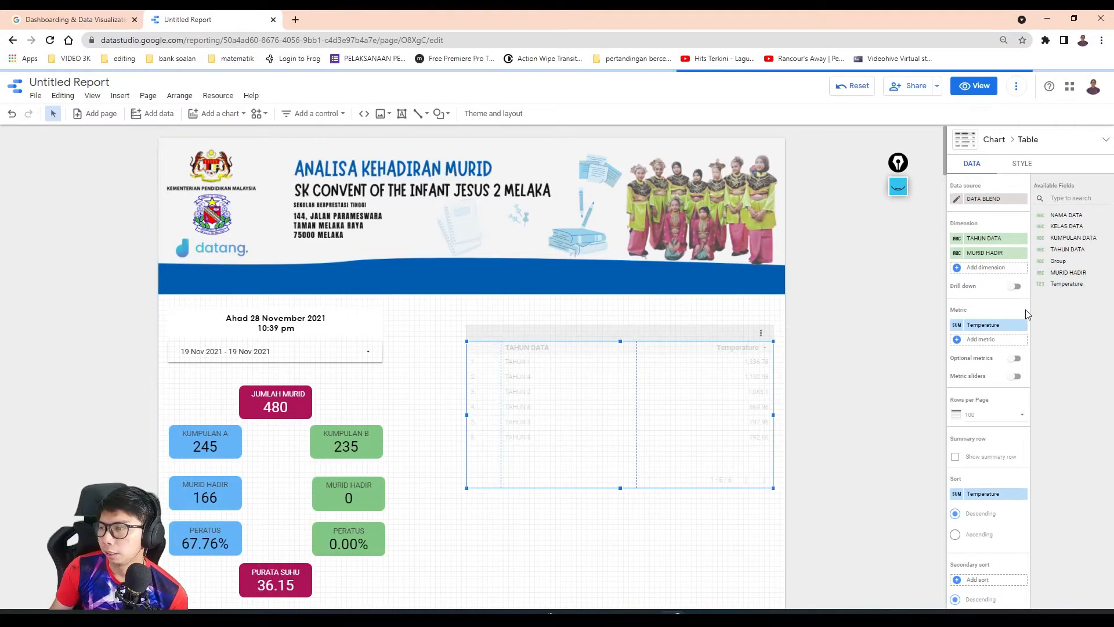
pyautogui.click(1022, 254)
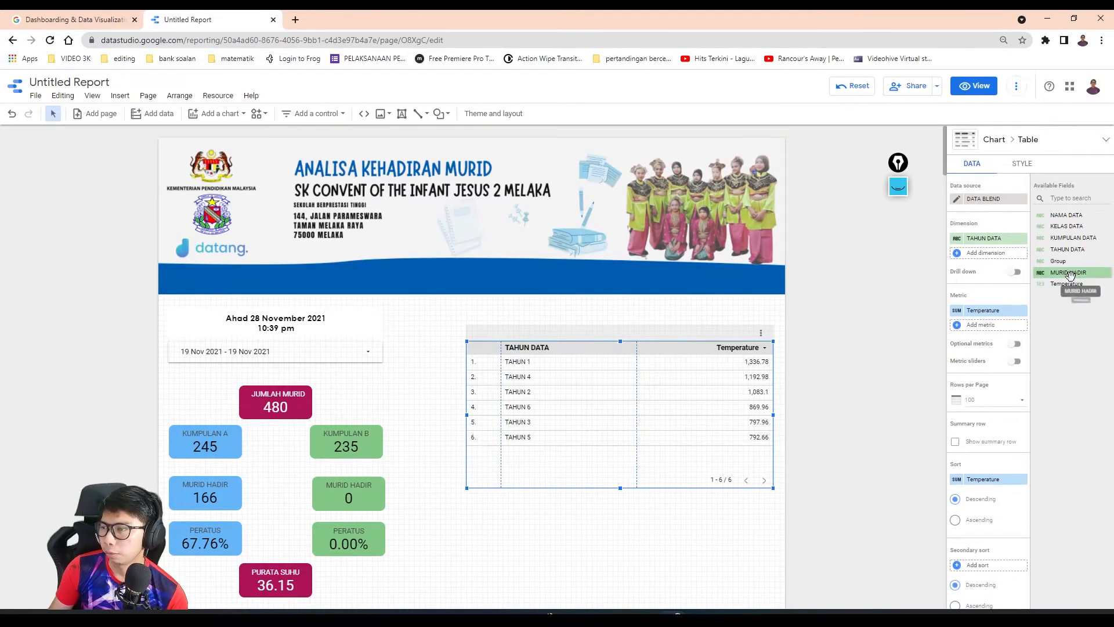
pyautogui.moveTo(1068, 272); pyautogui.dragTo(989, 310)
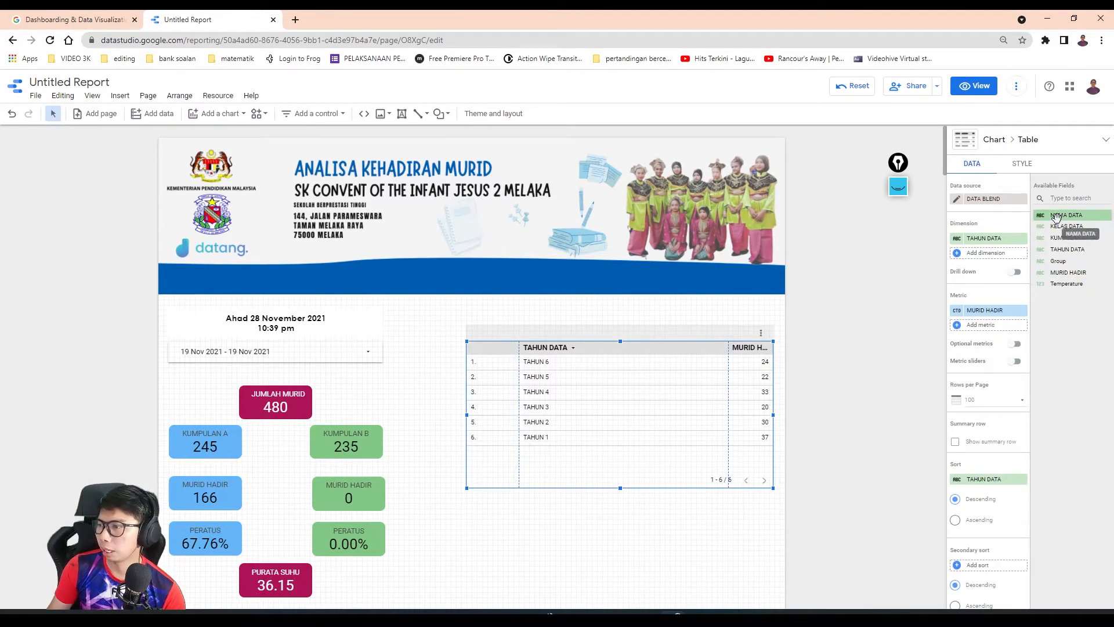
pyautogui.moveTo(1058, 219); pyautogui.dragTo(988, 329)
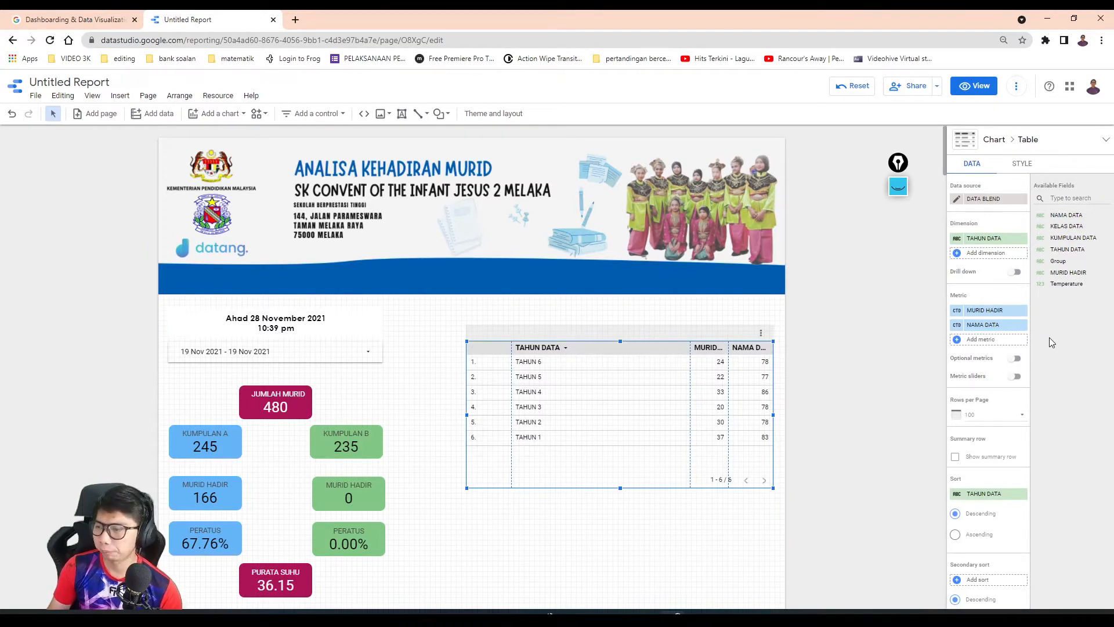
pyautogui.click(978, 314)
pyautogui.click(1080, 372)
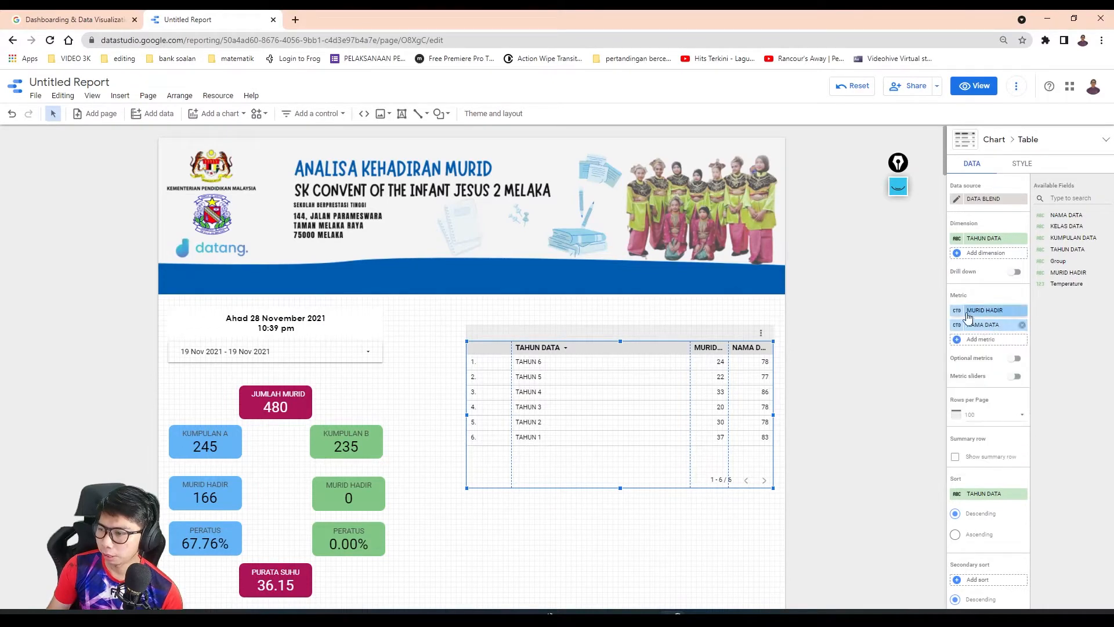
pyautogui.click(959, 312)
pyautogui.click(888, 278)
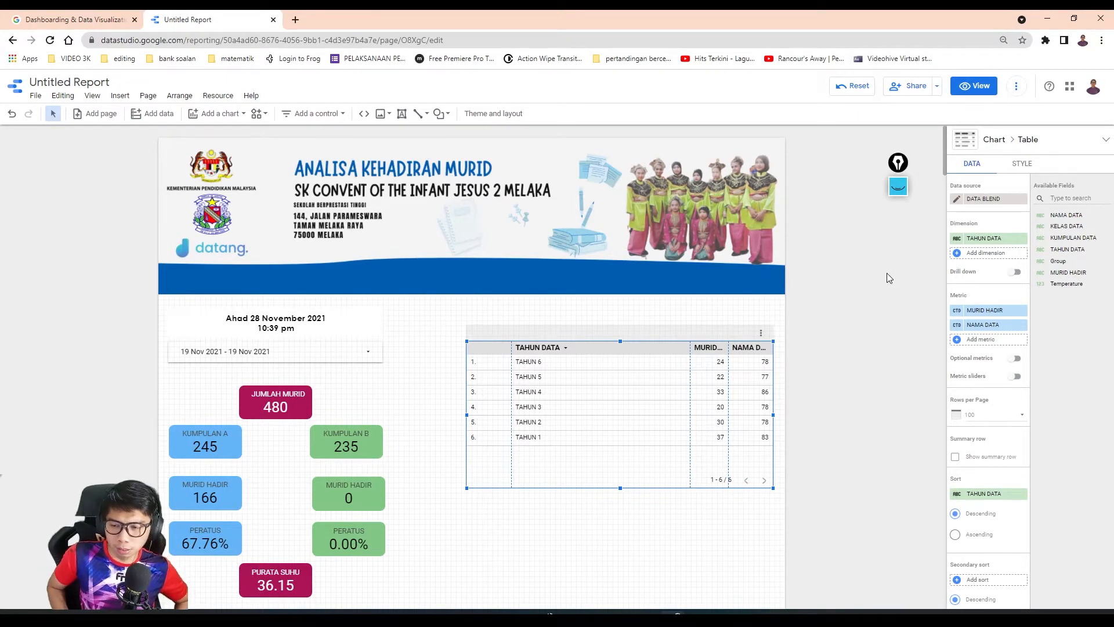
# - Turn off row numbers and pagination in the table's style settings
pyautogui.click(1015, 166)
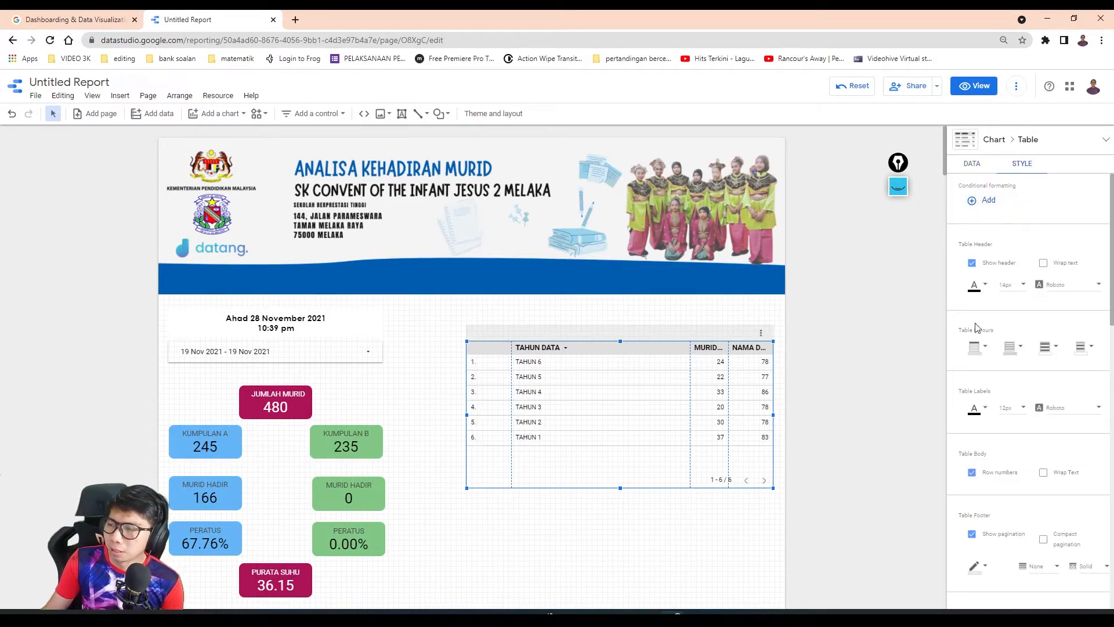
pyautogui.scroll(-2, 1000, 333)
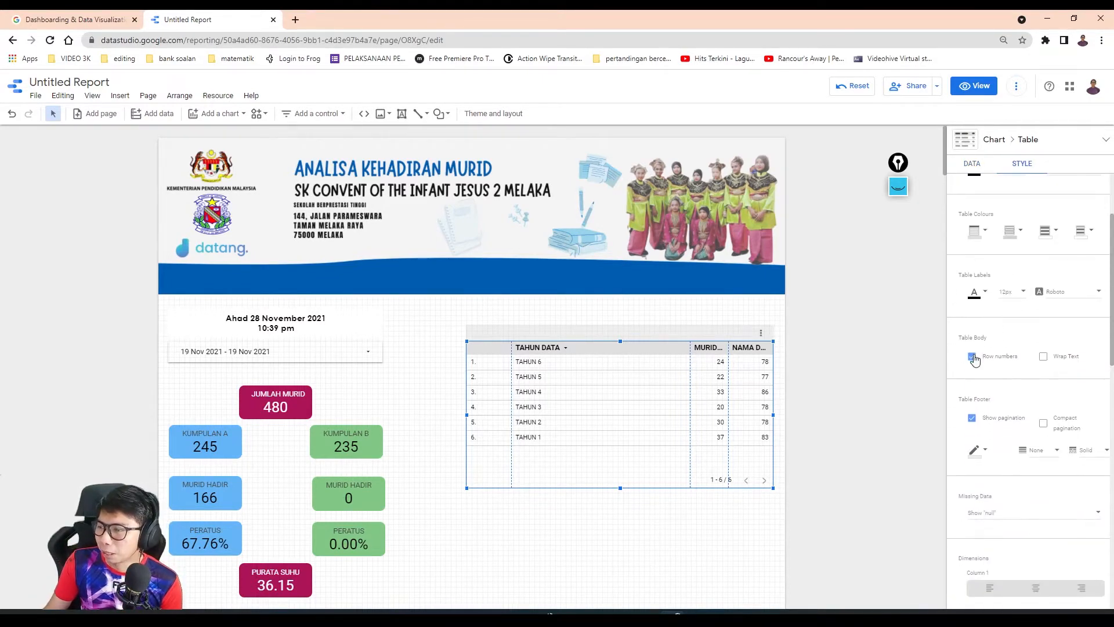
pyautogui.click(972, 357)
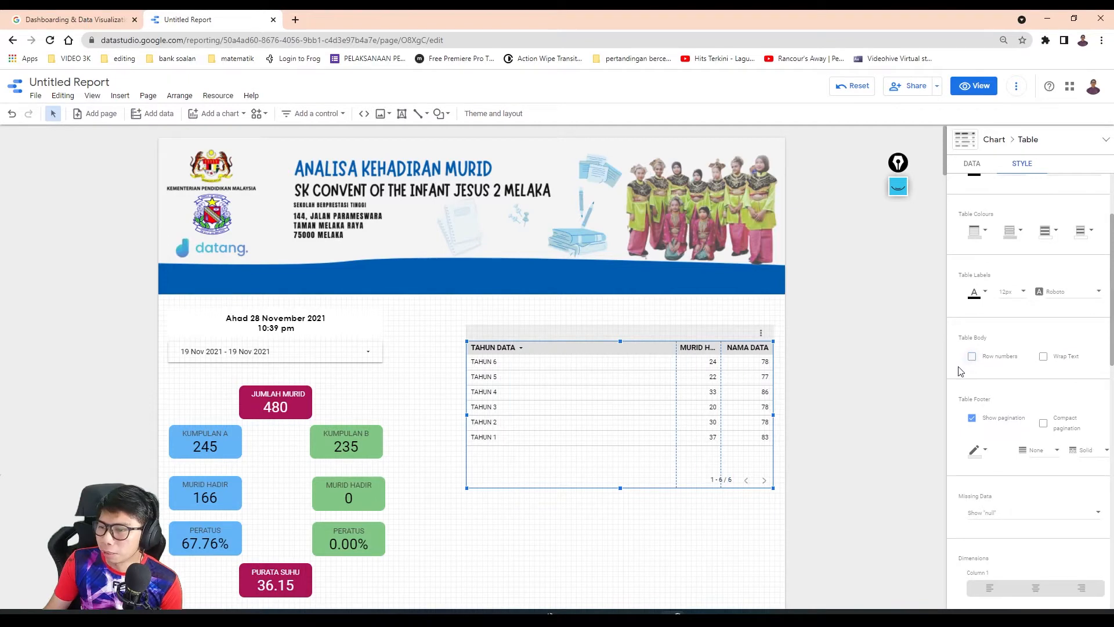
pyautogui.click(972, 419)
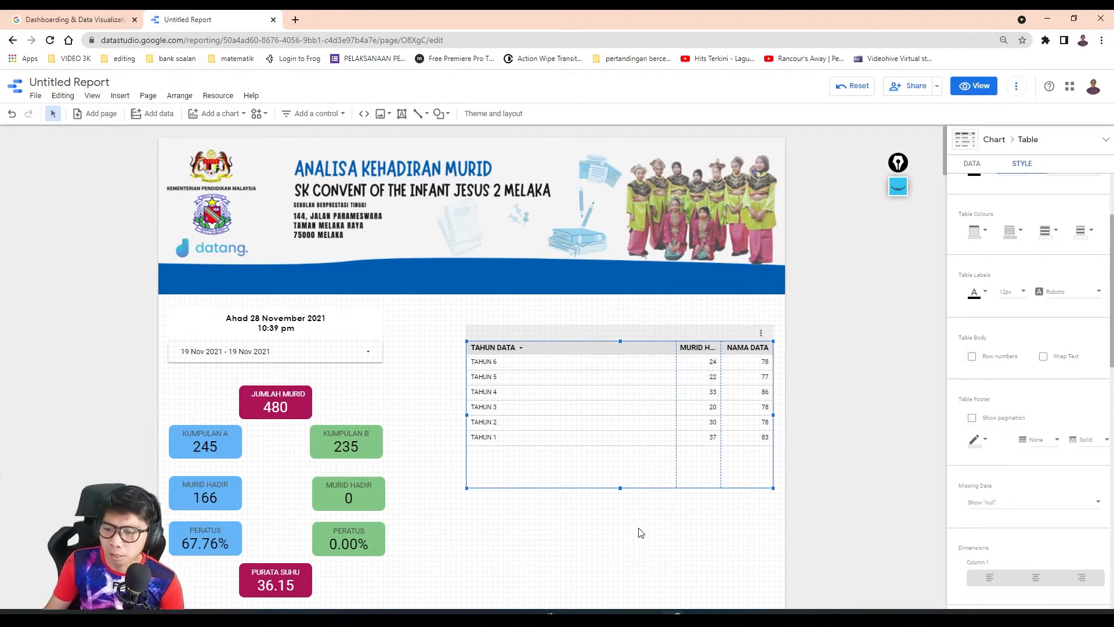
# - Sort the table by TAHUN DATA in ascending order
pyautogui.click(977, 167)
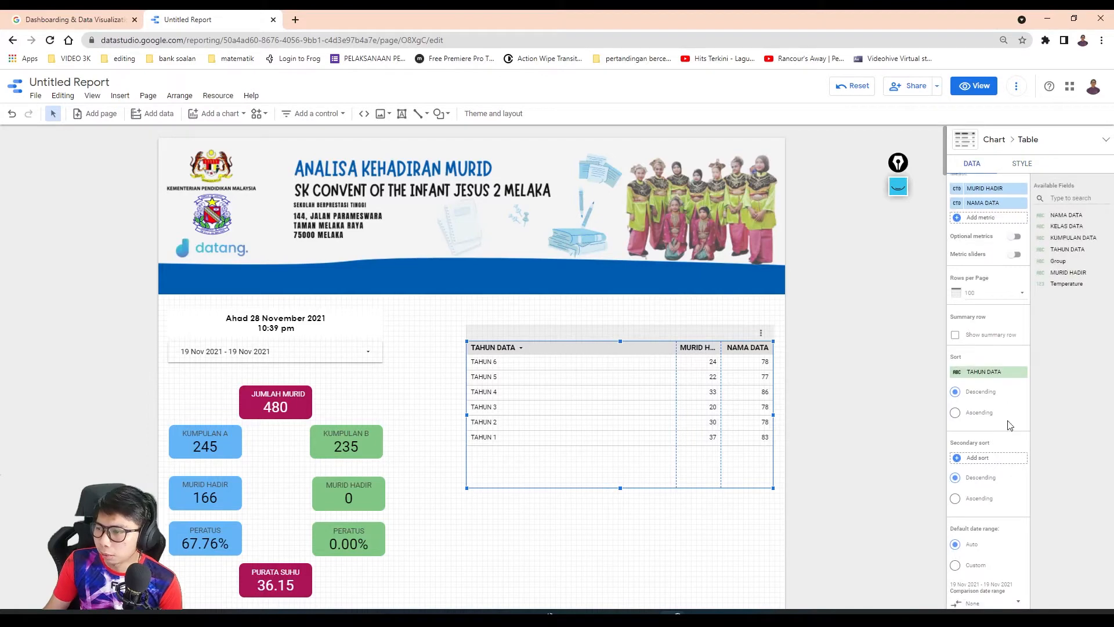
pyautogui.scroll(-2, 1009, 424)
pyautogui.click(981, 303)
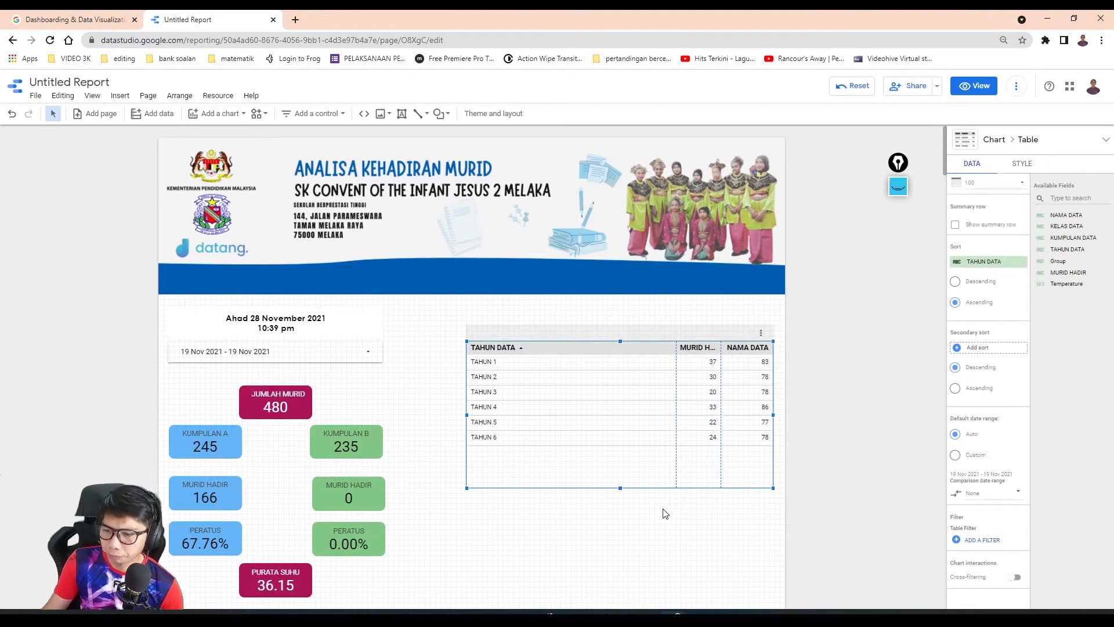
# - Resize the table's columns so they are distributed evenly
pyautogui.rightClick(652, 401)
pyautogui.moveTo(696, 308)
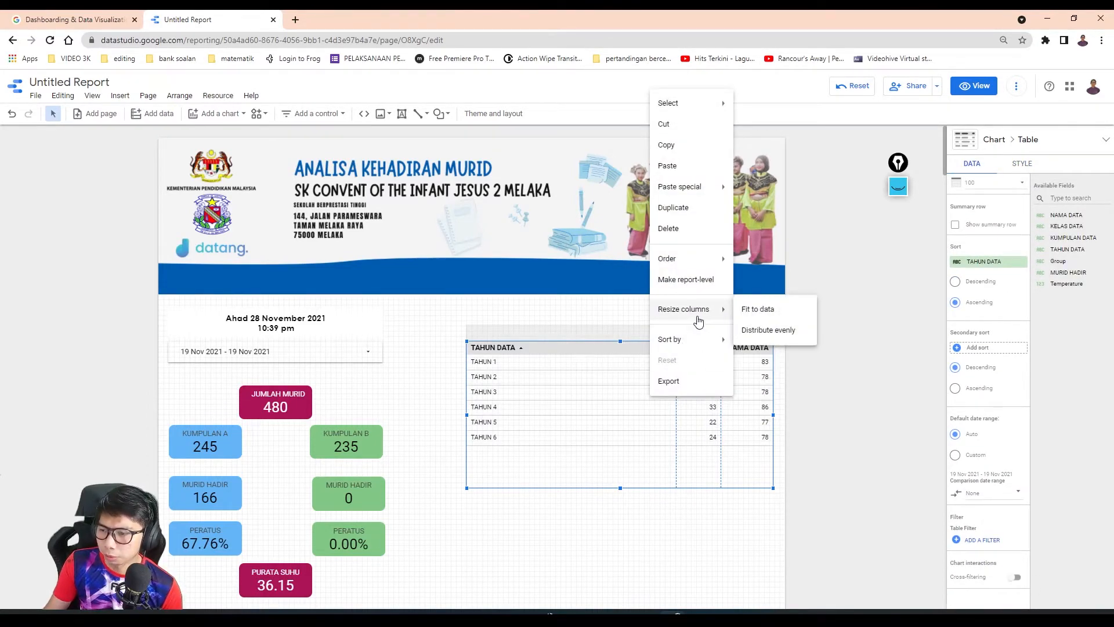
pyautogui.click(766, 329)
pyautogui.rightClick(633, 390)
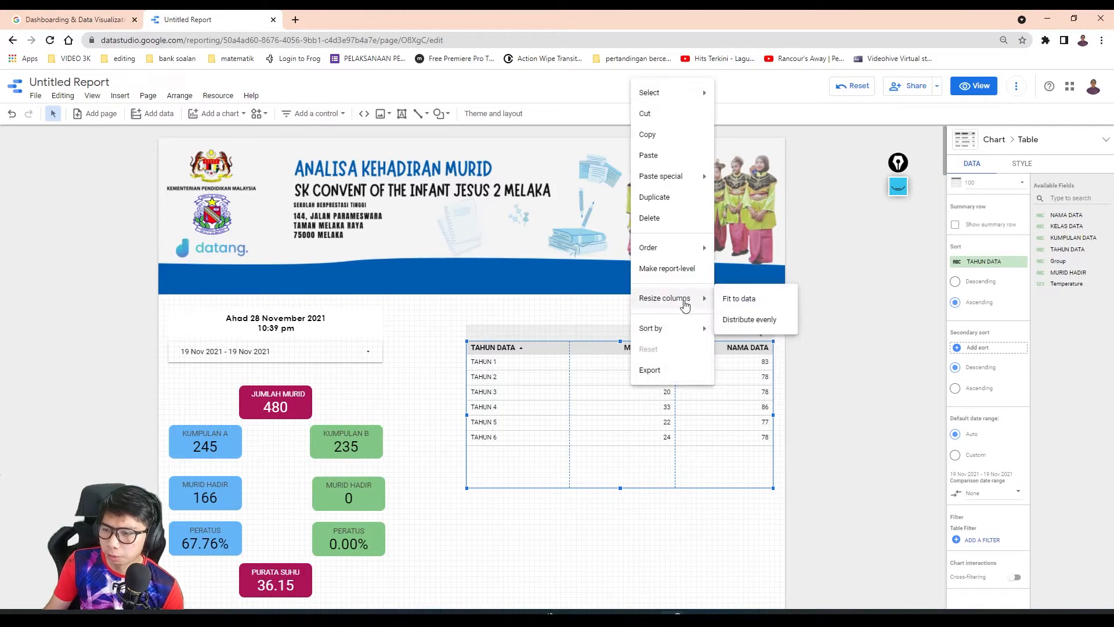
pyautogui.click(754, 323)
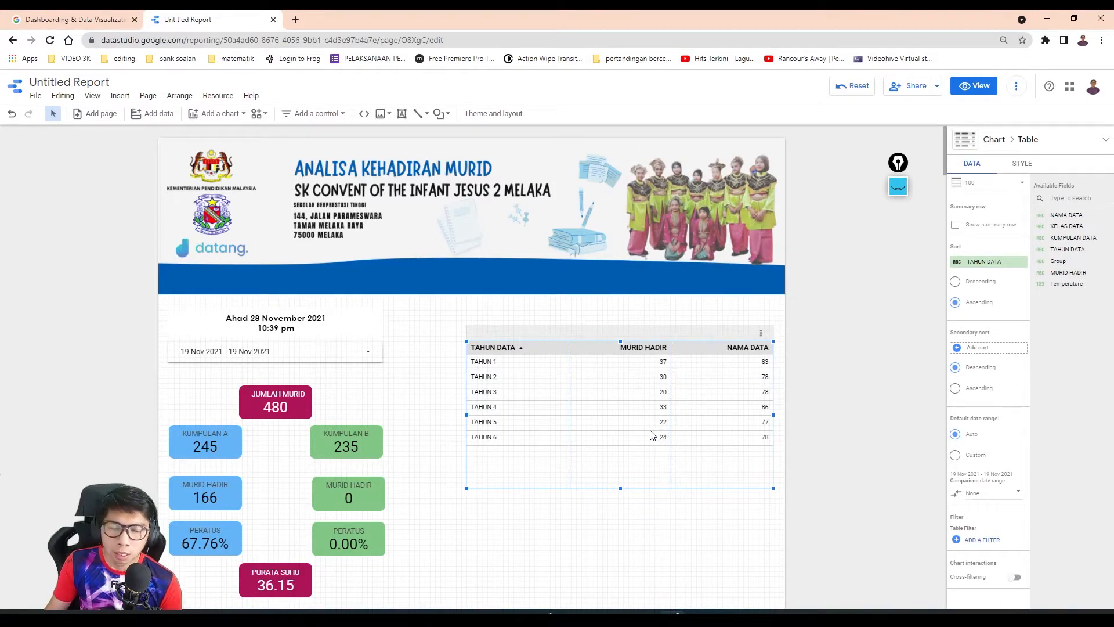
# - Create a new calculated metric field for the table and name it PERATUS
pyautogui.scroll(4, 998, 336)
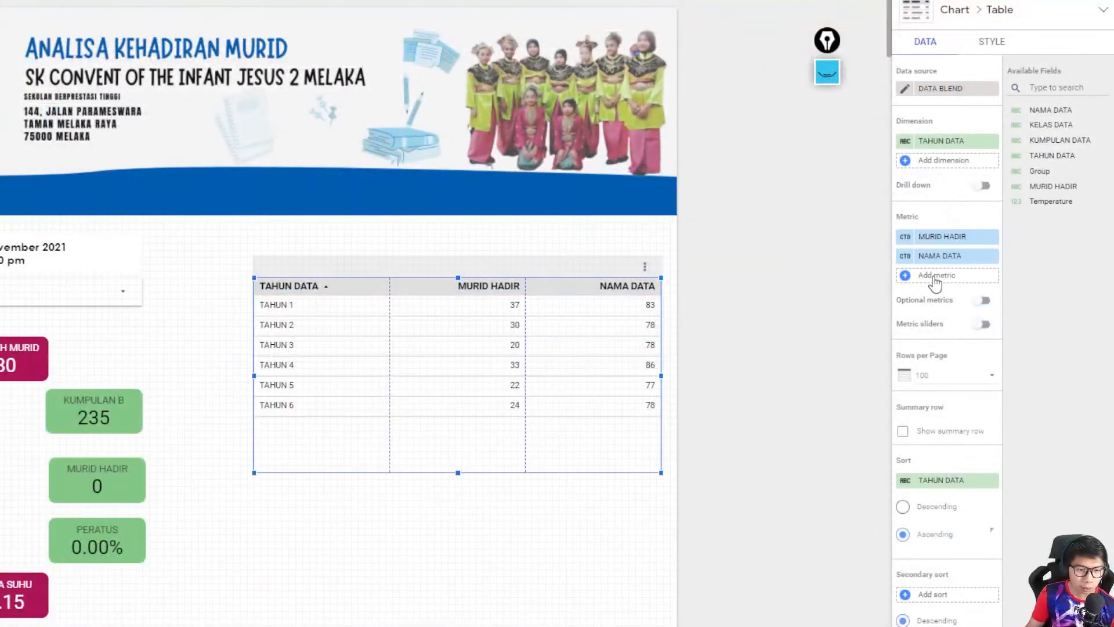
pyautogui.click(933, 278)
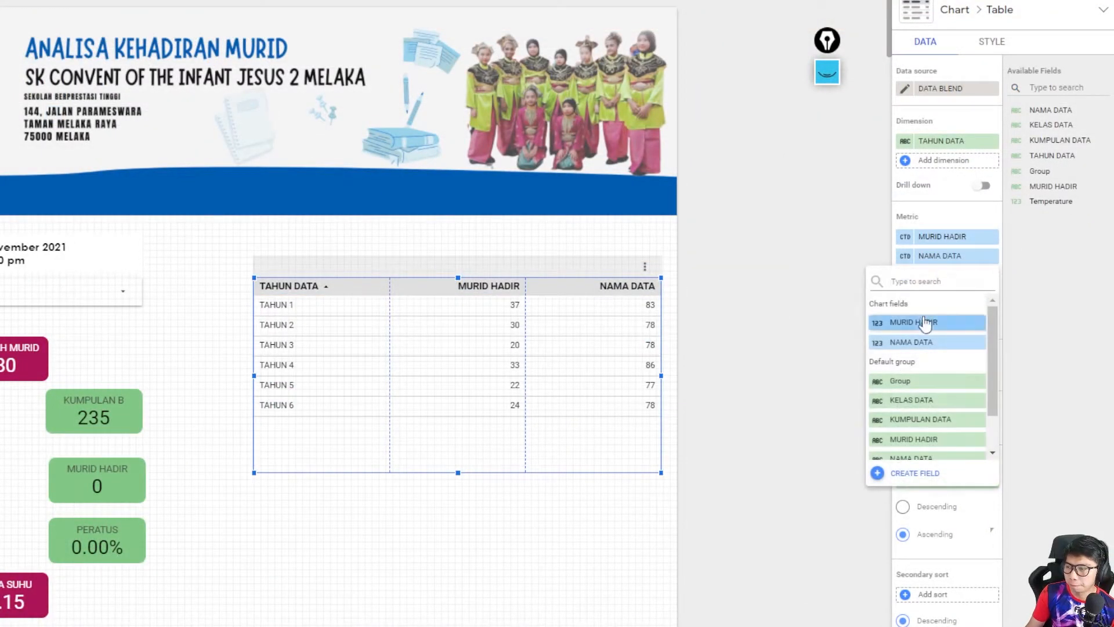
pyautogui.click(915, 473)
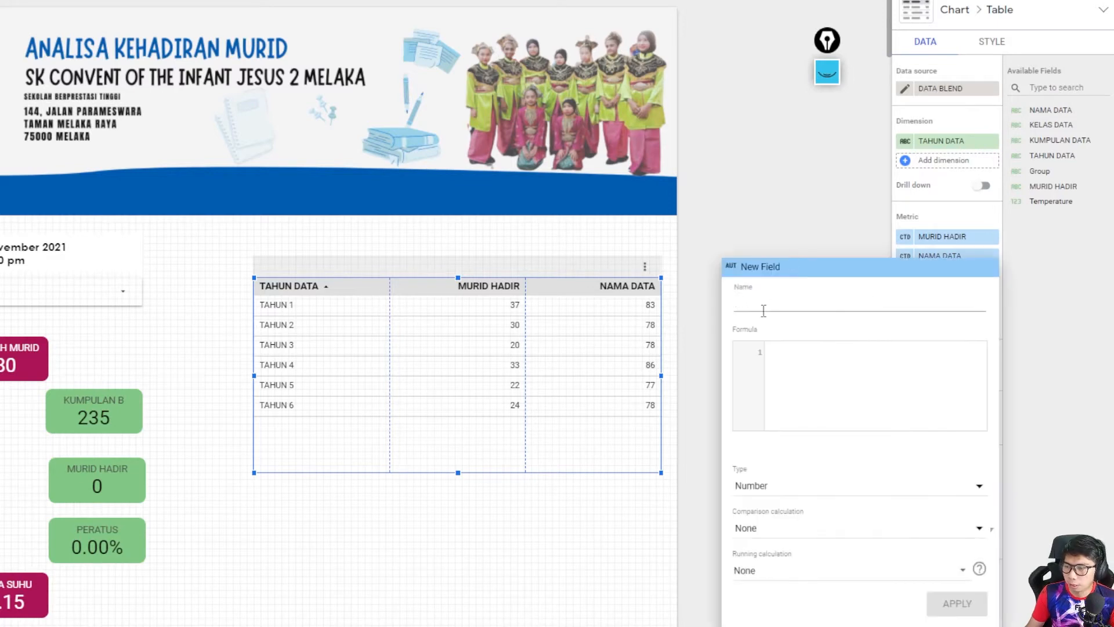
pyautogui.write('PERATUS')
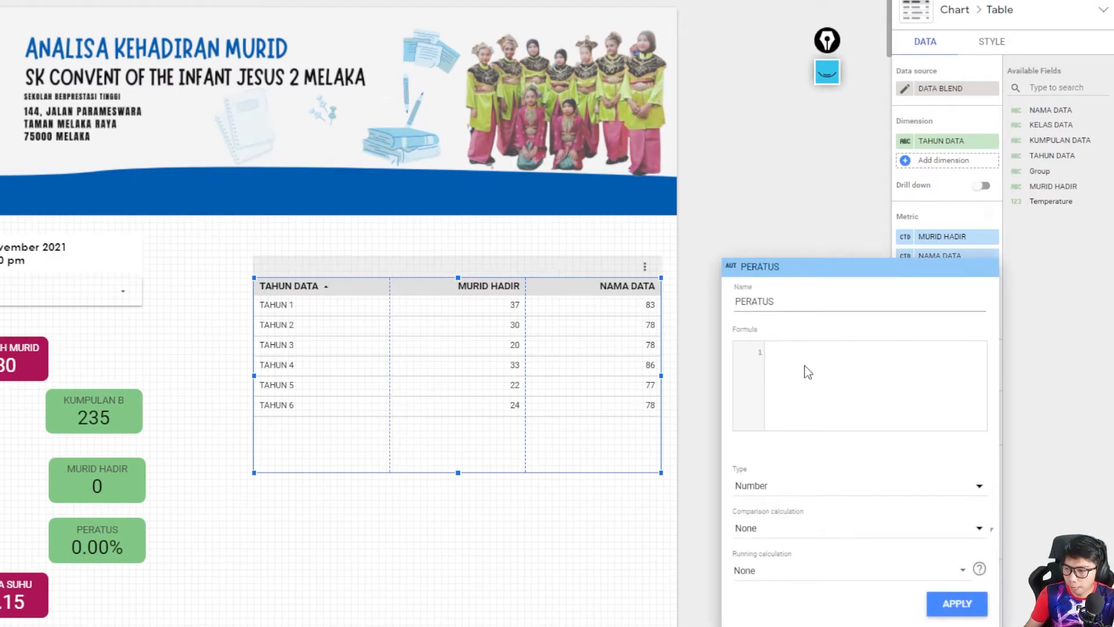
# - Start the PERATUS formula with COUNT_DISTINCT(MURID HADIR)
pyautogui.click(808, 372)
pyautogui.write('C')
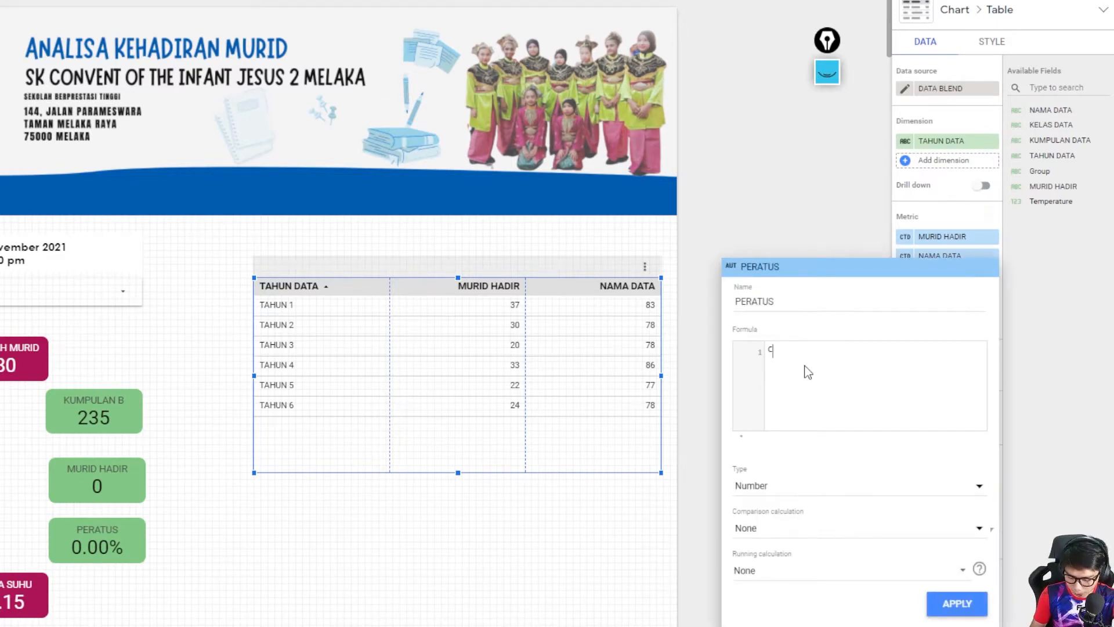
pyautogui.write('OUNT')
pyautogui.click(873, 430)
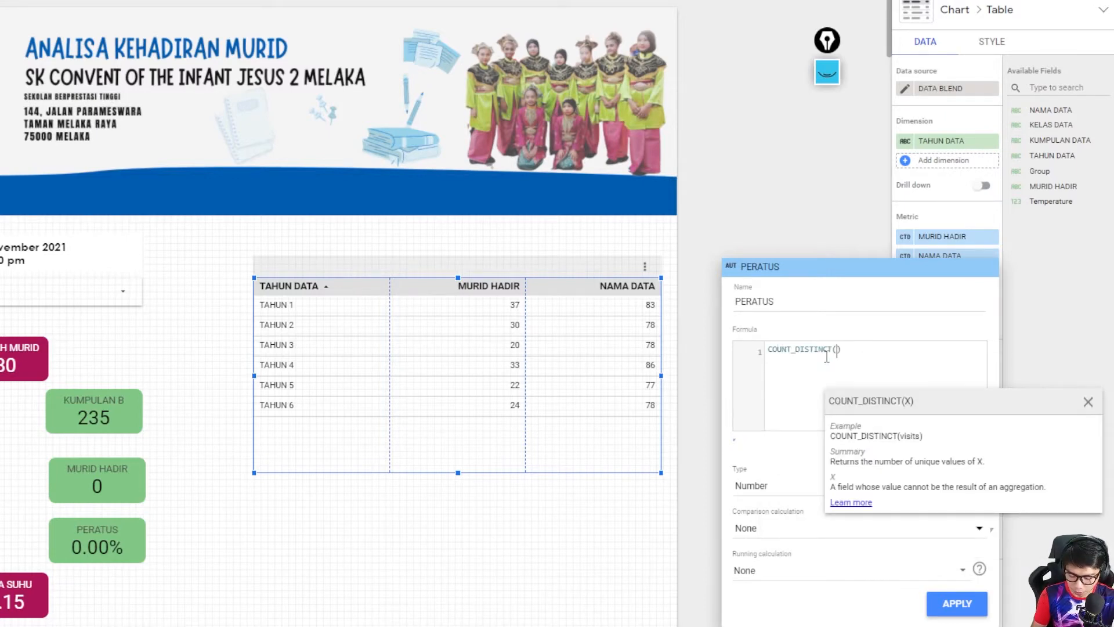
pyautogui.write('M')
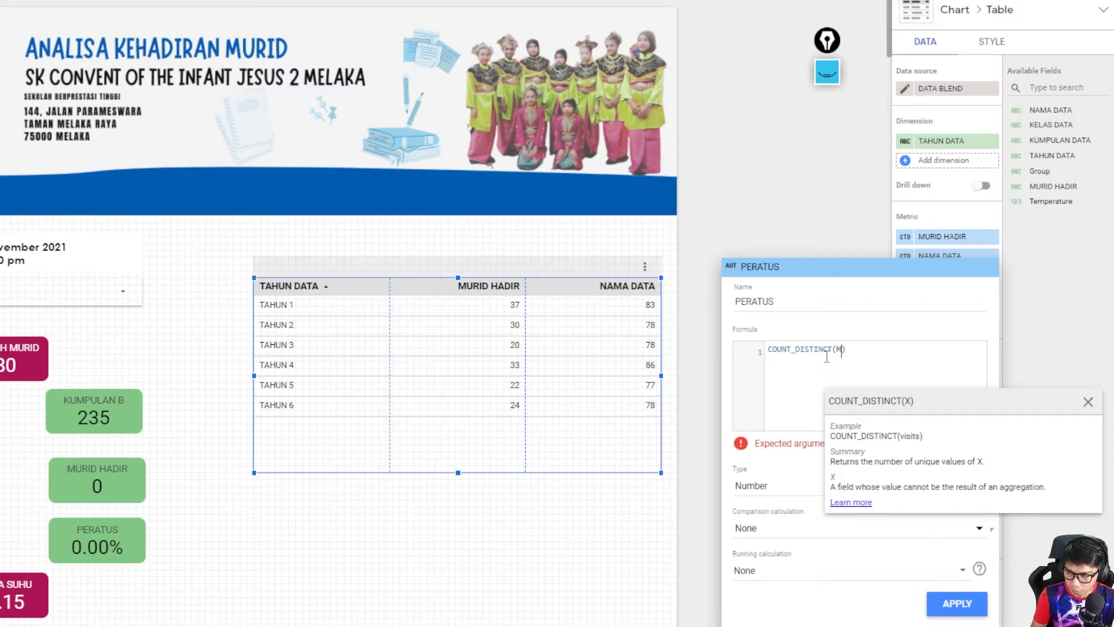
pyautogui.write('UIR')
pyautogui.press('BackSpace')
pyautogui.press('BackSpace')
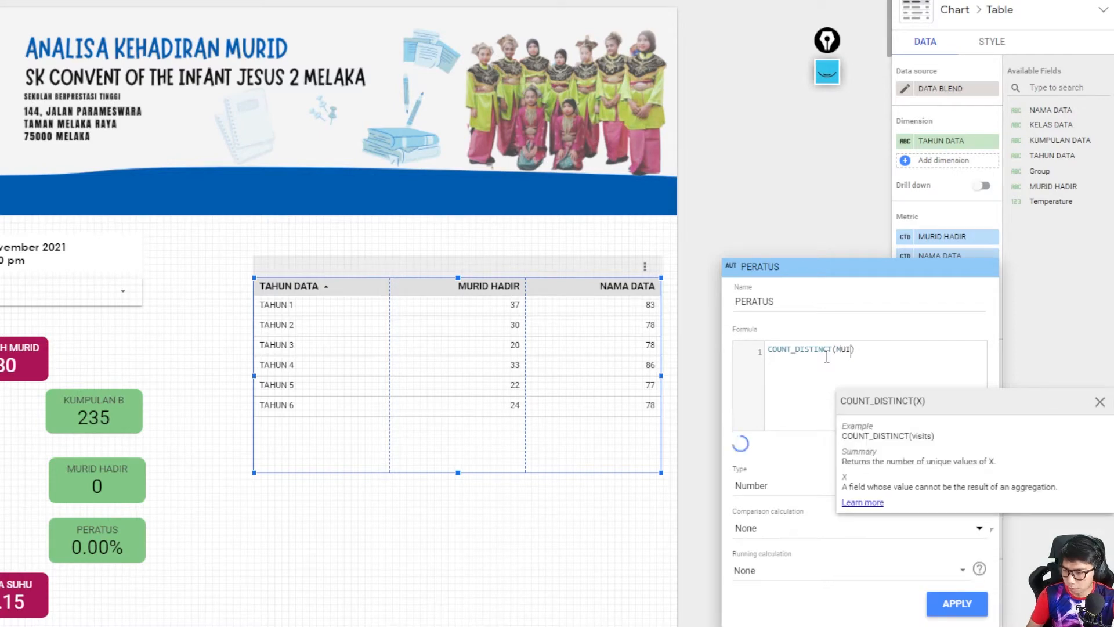
pyautogui.click(876, 428)
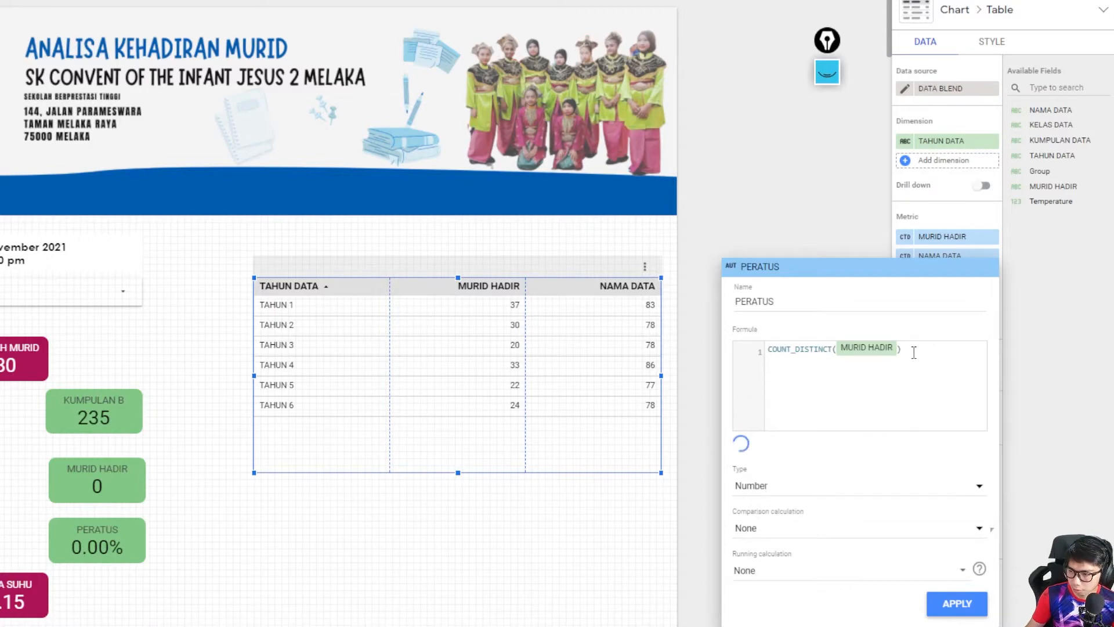
# - Extend the PERATUS formula so it divides by COUNT_DISTINCT(NAMA DATA)
pyautogui.write('/COUN')
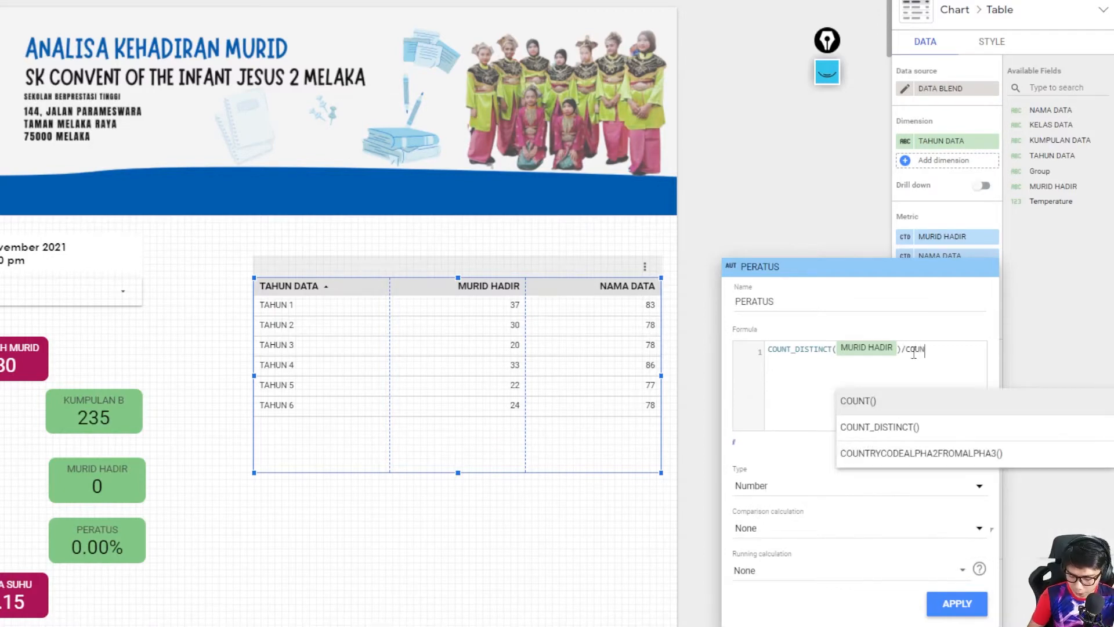
pyautogui.write('T')
pyautogui.click(880, 427)
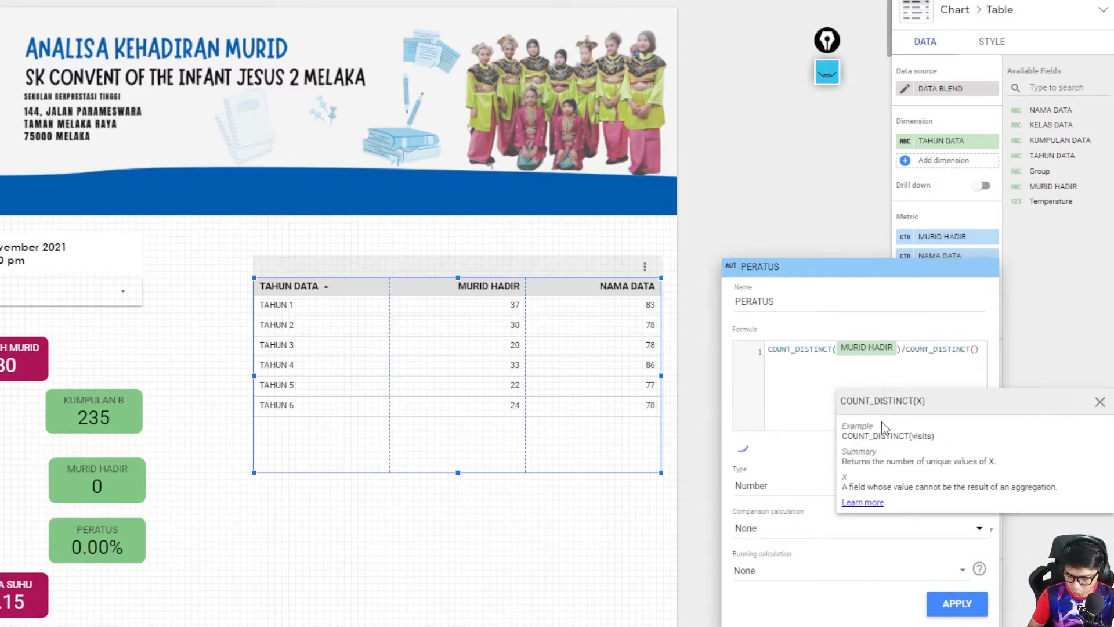
pyautogui.write('NAMA')
pyautogui.click(882, 427)
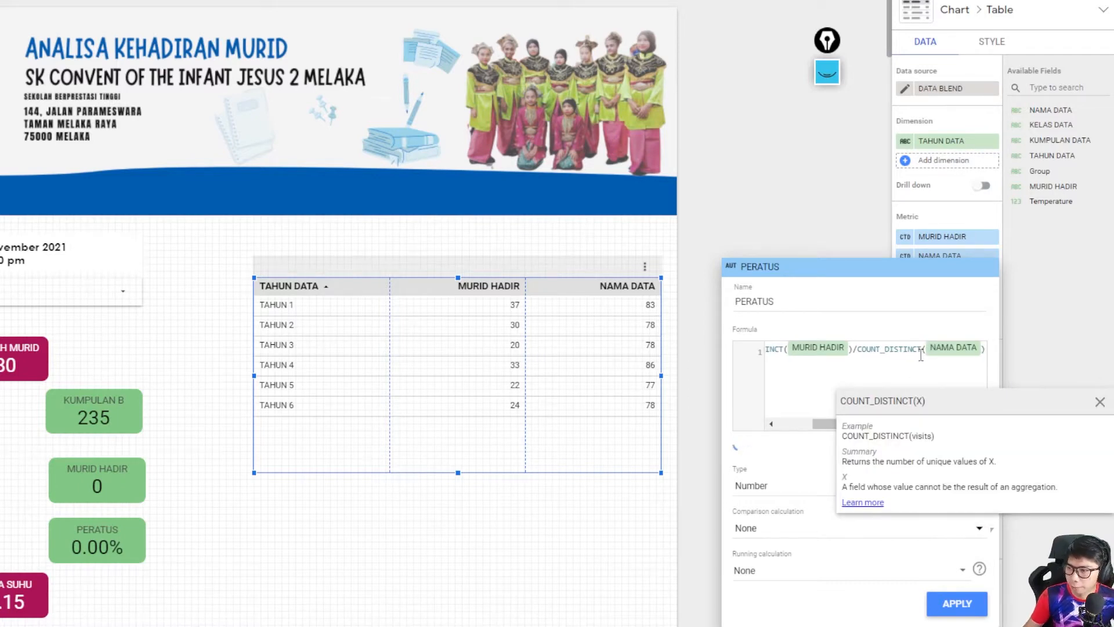
pyautogui.click(832, 372)
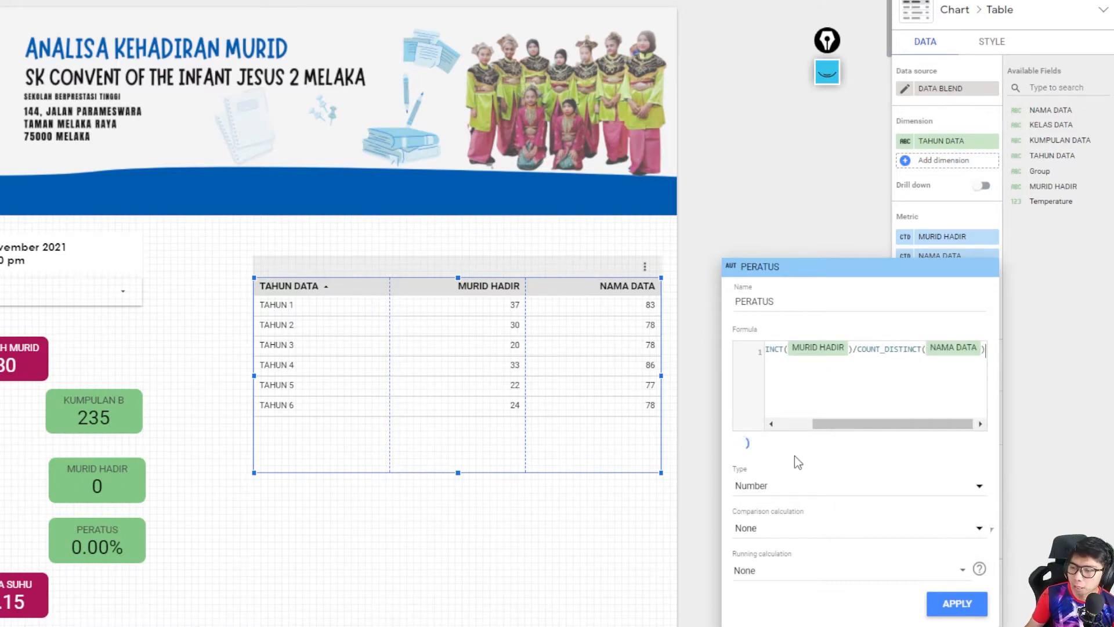
# - Set the PERATUS field's type to Numeric Percent, apply it to the table and close the field editor
pyautogui.click(806, 485)
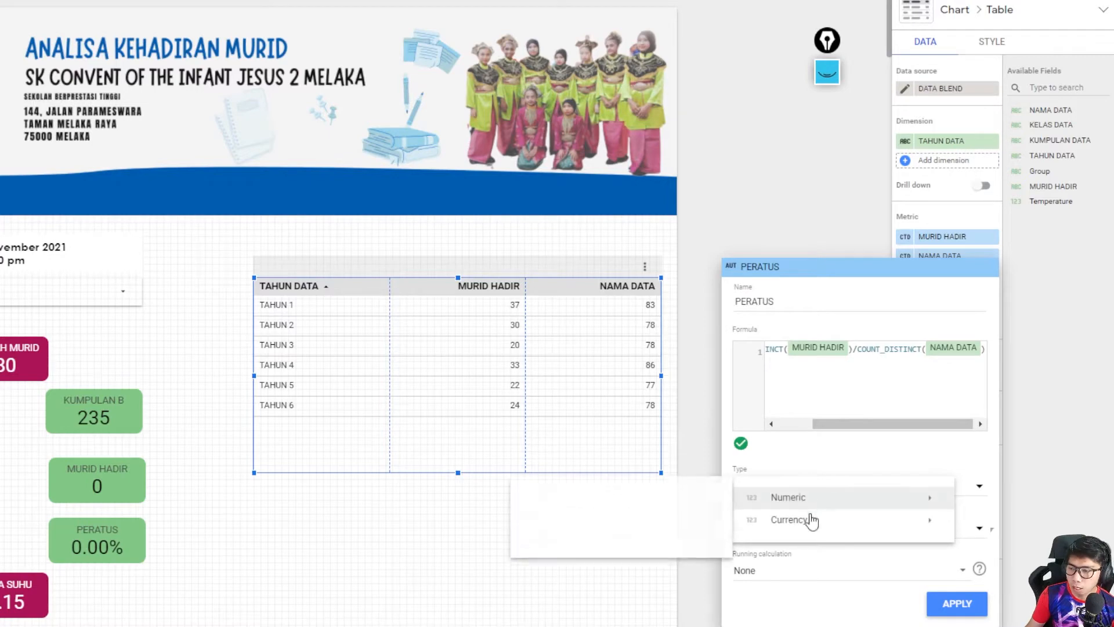
pyautogui.click(861, 465)
pyautogui.click(830, 492)
pyautogui.moveTo(779, 502)
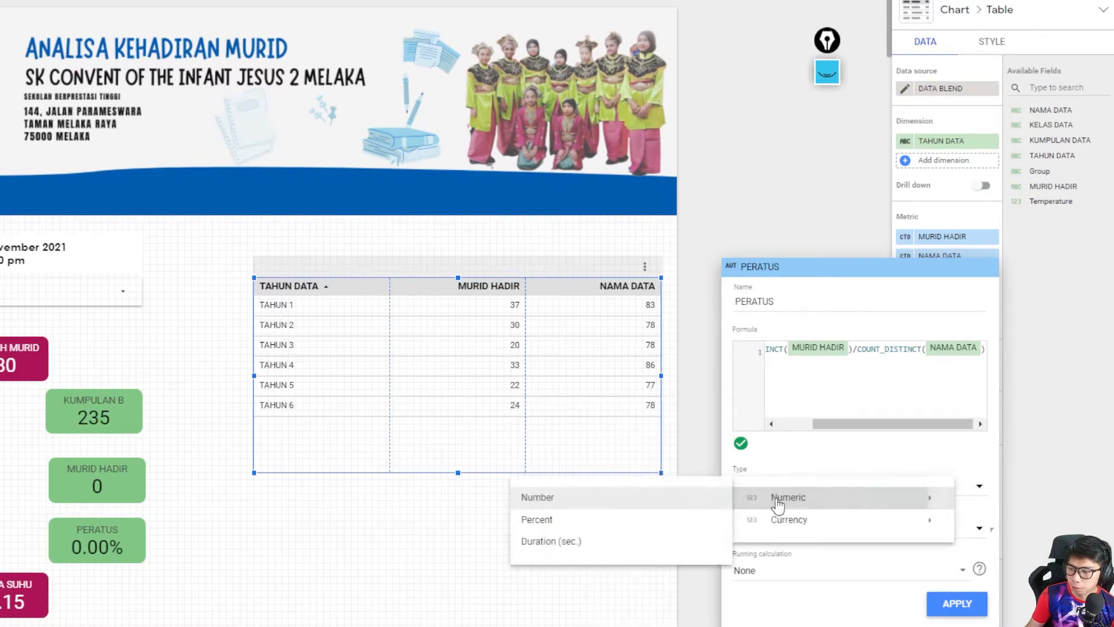
pyautogui.click(582, 520)
pyautogui.click(943, 603)
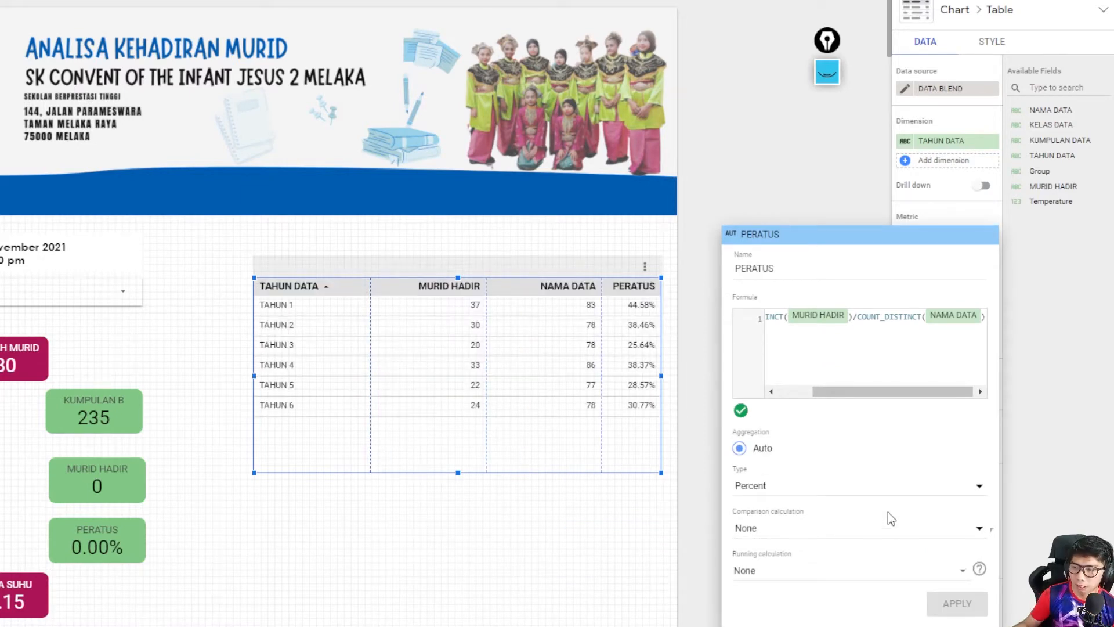
pyautogui.click(1054, 348)
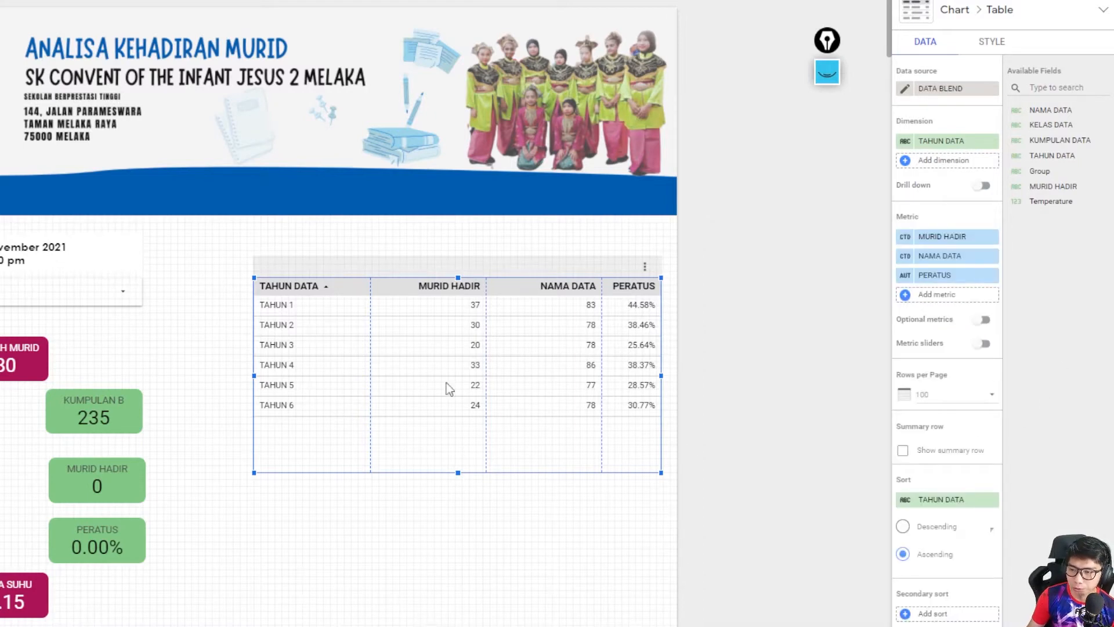
# - Apply the existing KUMPULAN A BLEND filter to the attendance table
pyautogui.scroll(-1, 517, 385)
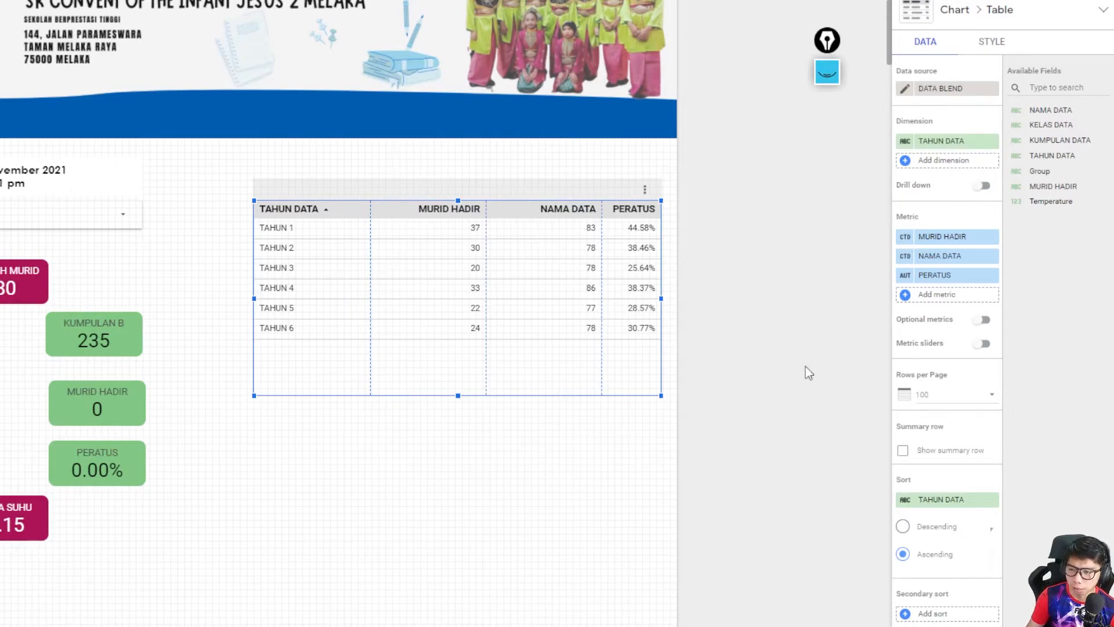
pyautogui.scroll(-5, 963, 339)
pyautogui.scroll(-5, 979, 344)
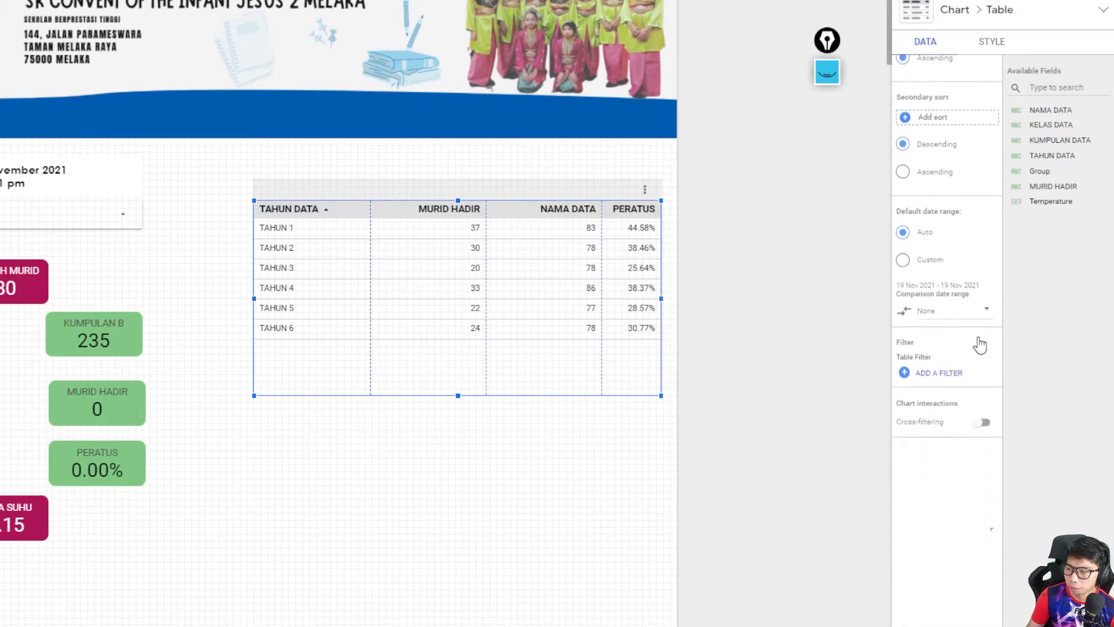
pyautogui.click(945, 329)
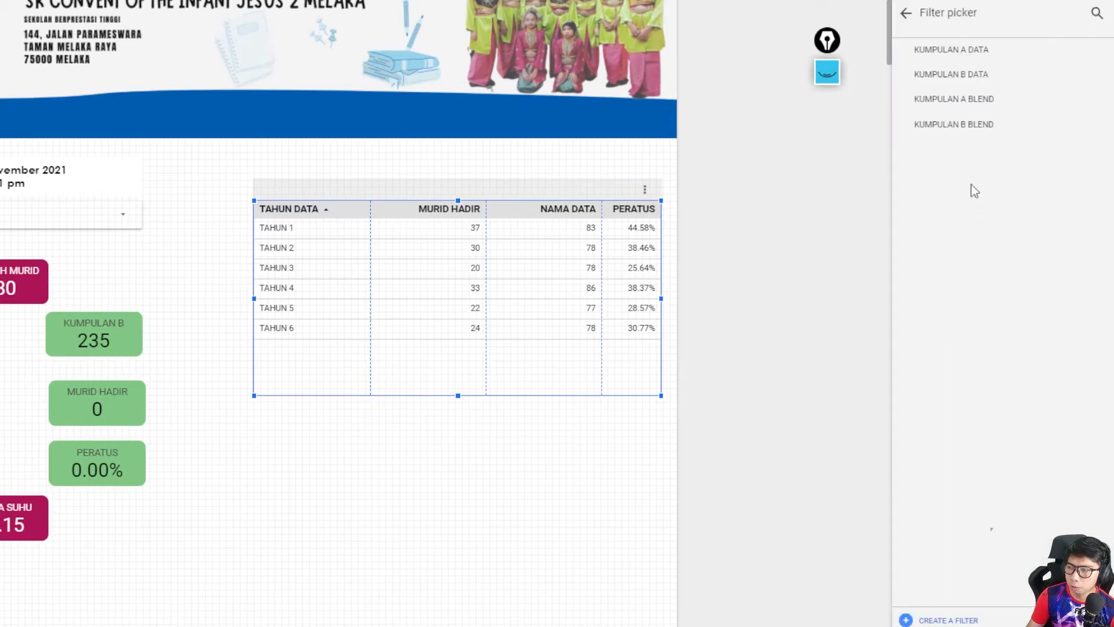
pyautogui.click(970, 102)
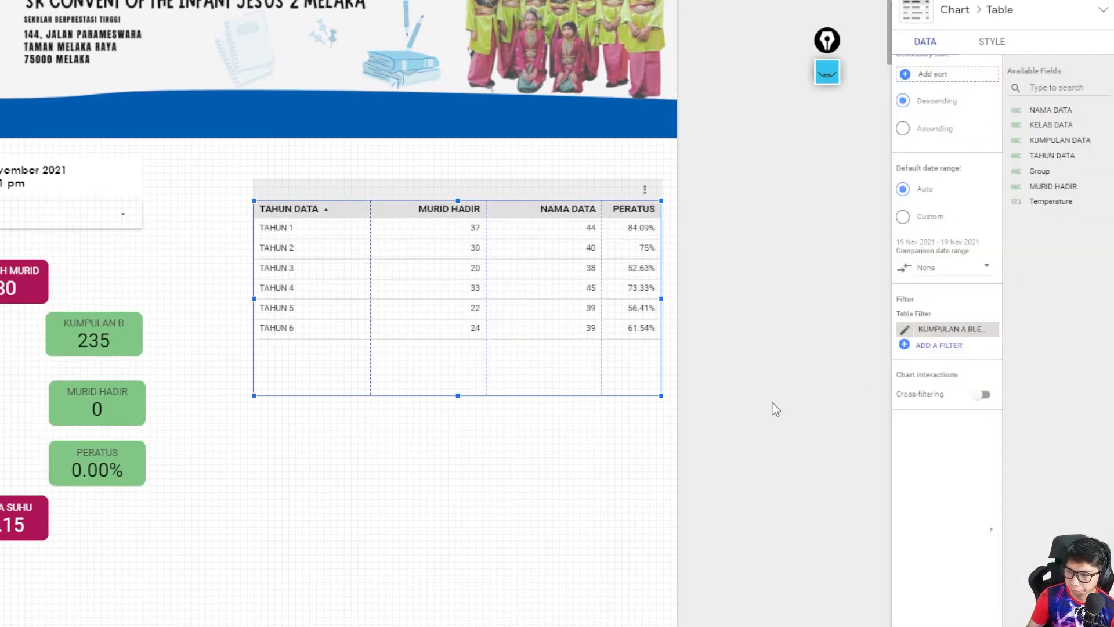
# - Shorten the attendance table so its lower edge ends directly below the TAHUN 6 row
pyautogui.moveTo(459, 397); pyautogui.dragTo(450, 343)
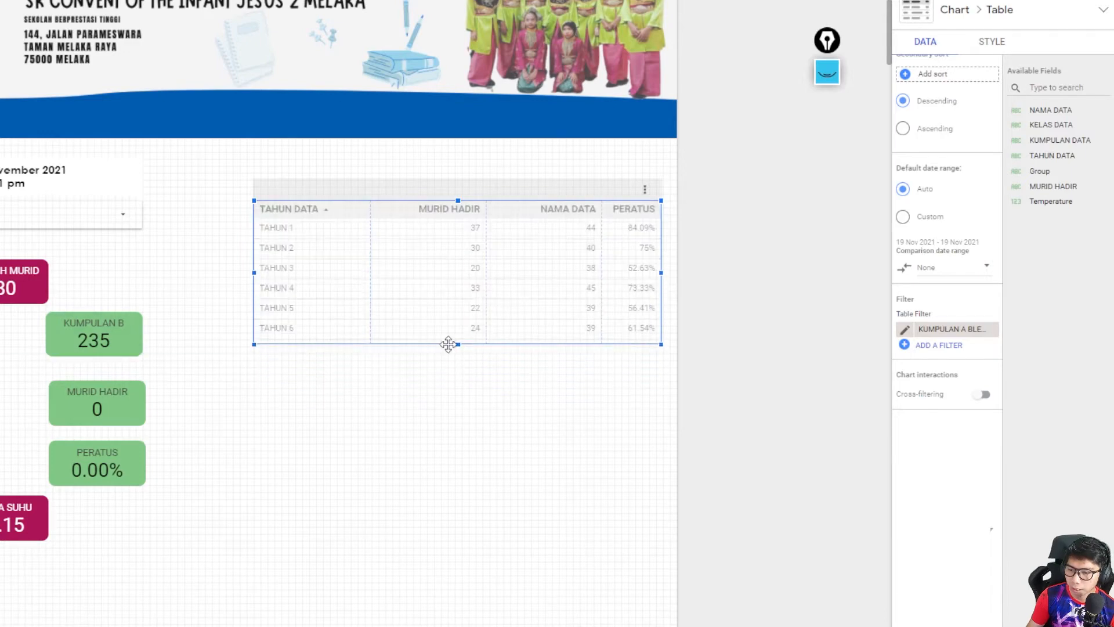
pyautogui.click(441, 408)
pyautogui.click(489, 264)
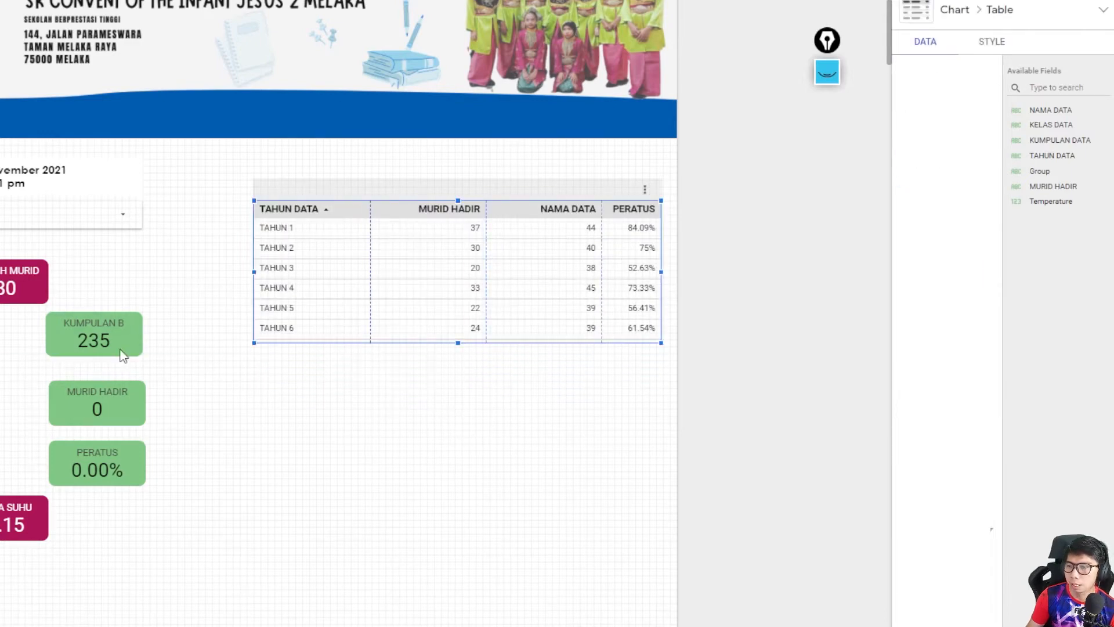
pyautogui.moveTo(461, 350); pyautogui.dragTo(458, 340)
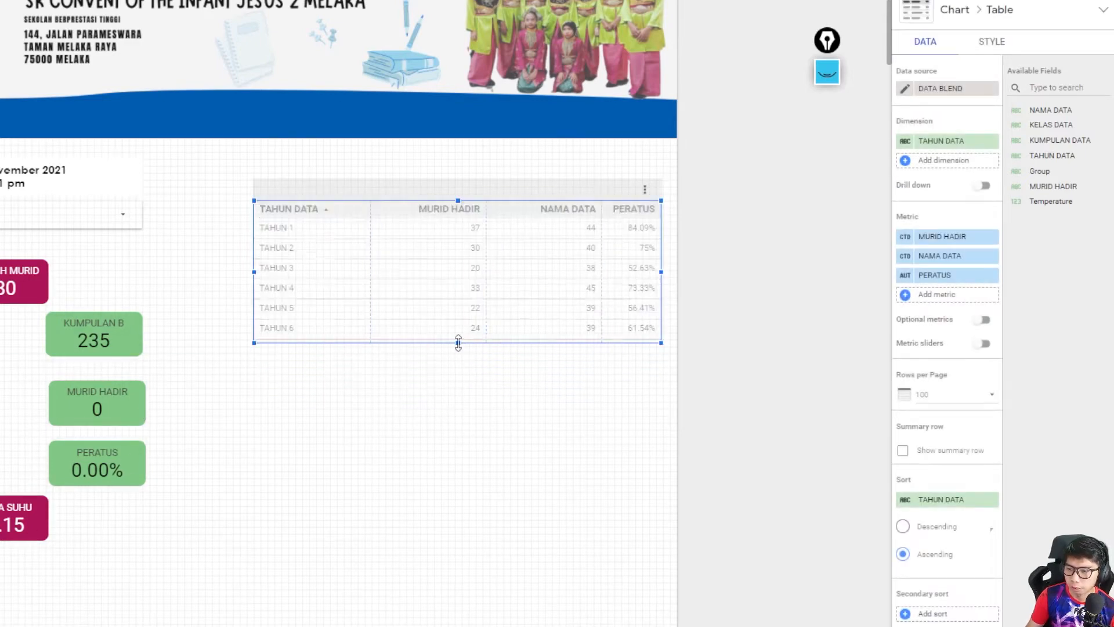
pyautogui.click(515, 388)
pyautogui.click(385, 290)
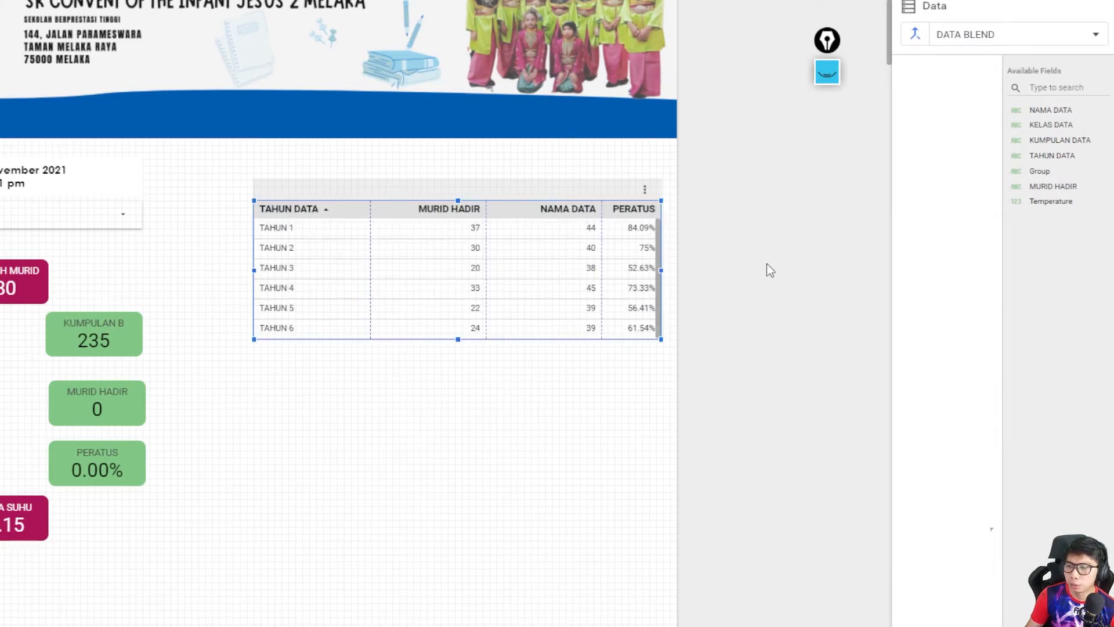
# - Change the table header's background colour to light blue
pyautogui.click(992, 41)
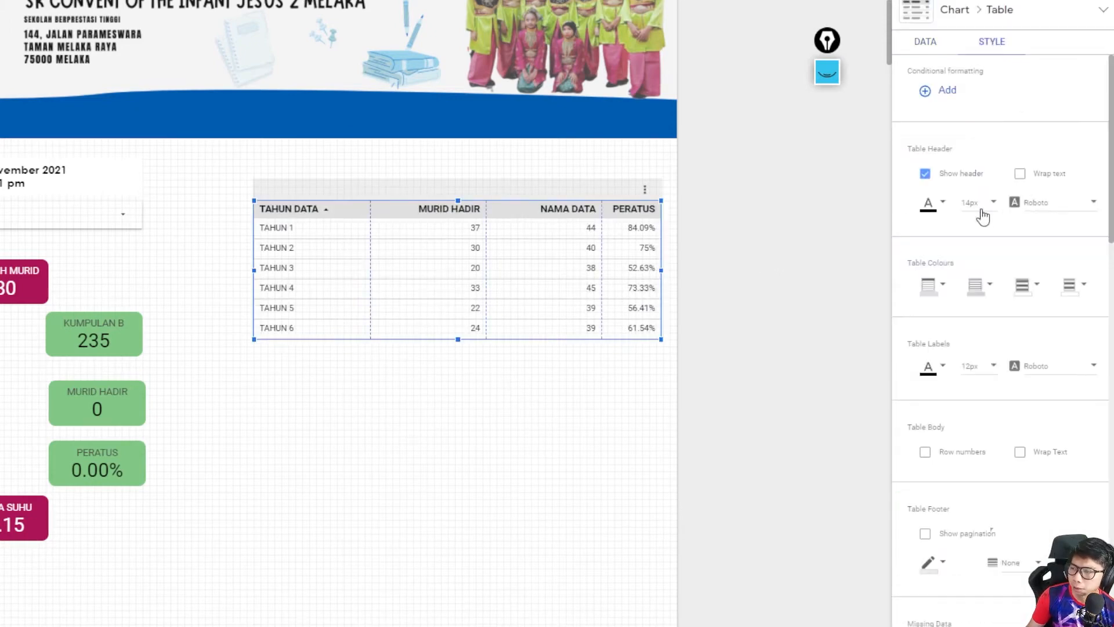
pyautogui.scroll(-5, 983, 218)
pyautogui.scroll(5, 980, 230)
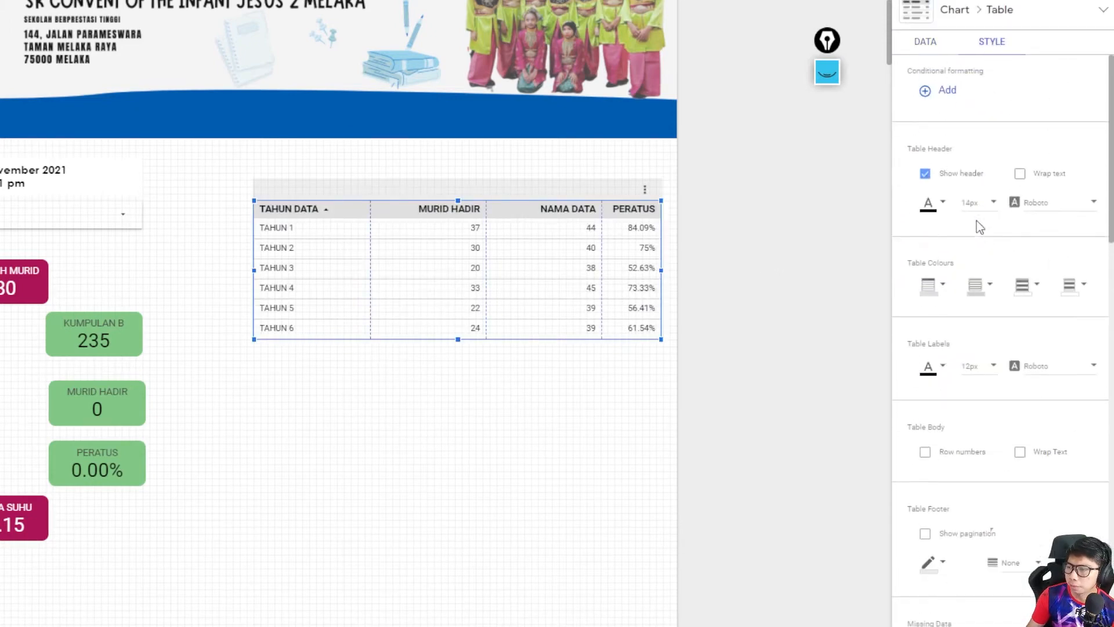
pyautogui.click(932, 284)
pyautogui.click(1038, 418)
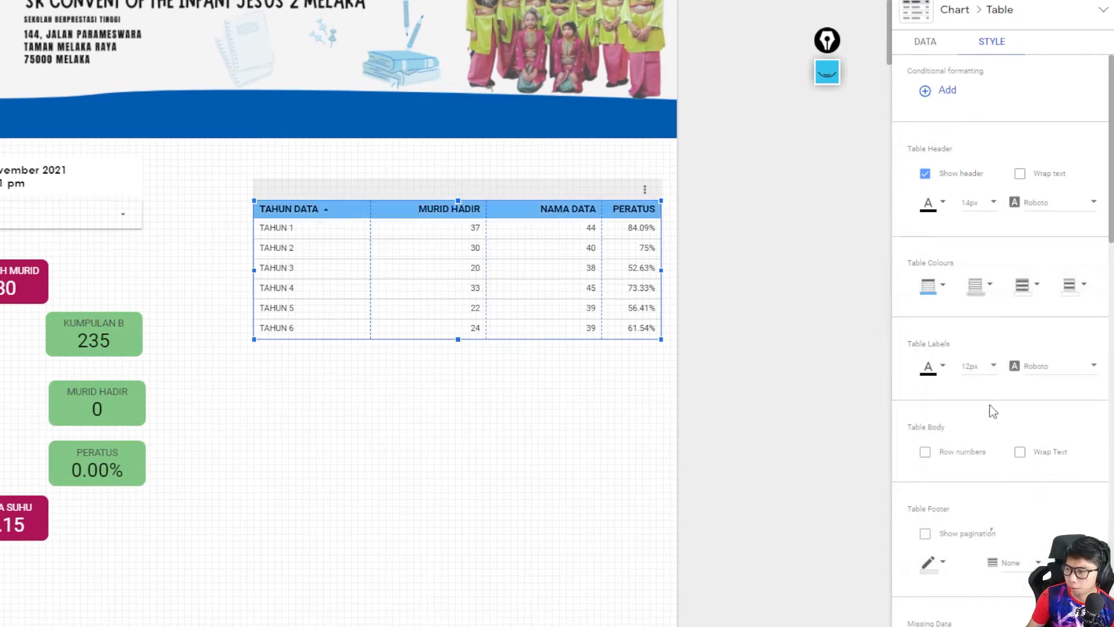
# - Centre-align the table's dimension column and all three metric columns
pyautogui.scroll(-8, 982, 318)
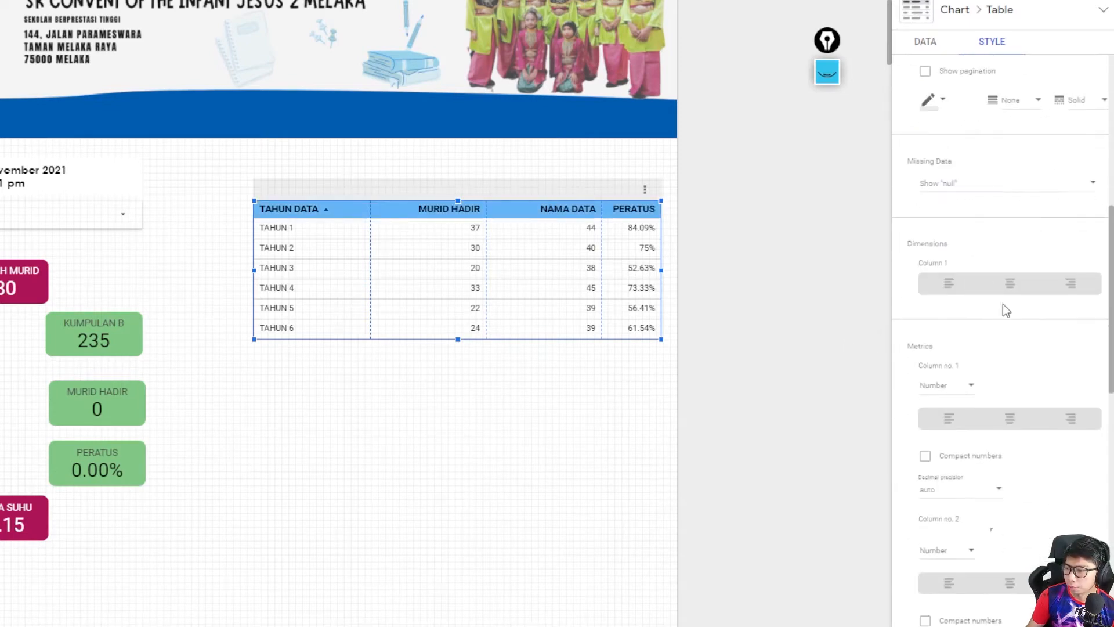
pyautogui.click(1010, 282)
pyautogui.click(1009, 417)
pyautogui.scroll(-4, 1007, 401)
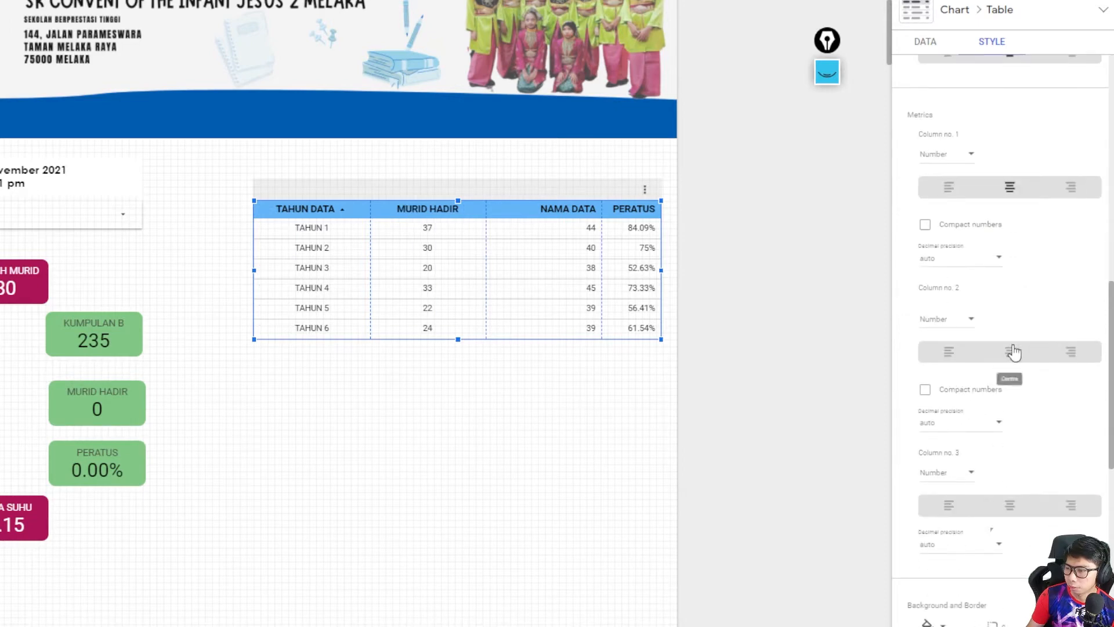
pyautogui.click(1010, 351)
pyautogui.click(1009, 505)
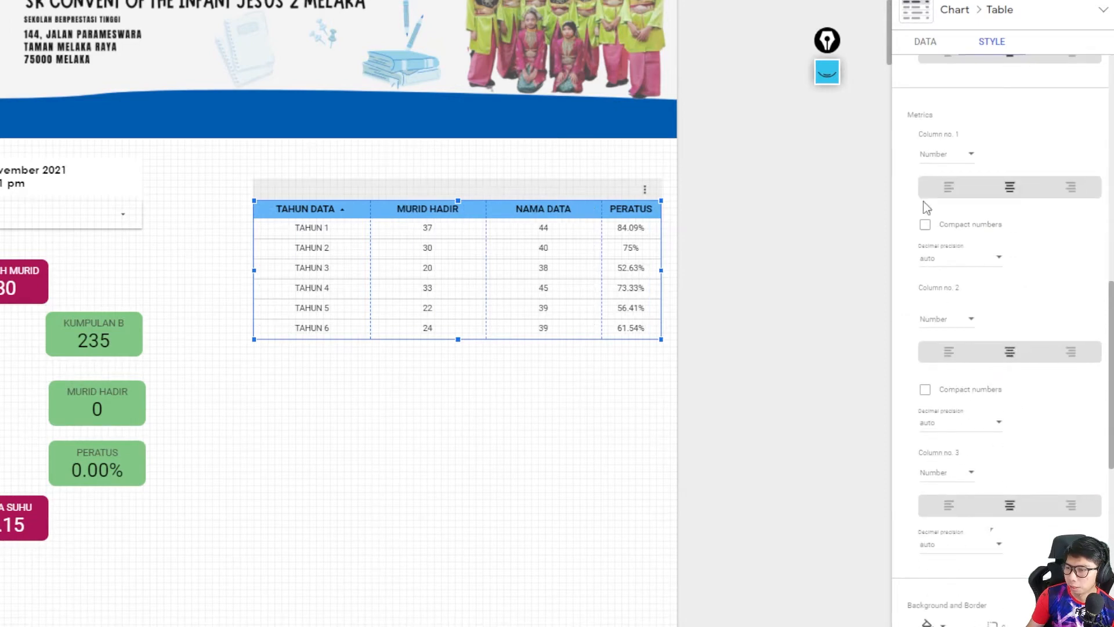
# - Rename the table's NAMA DATA metric to JUMLAH MURID
pyautogui.click(926, 42)
pyautogui.scroll(7, 925, 208)
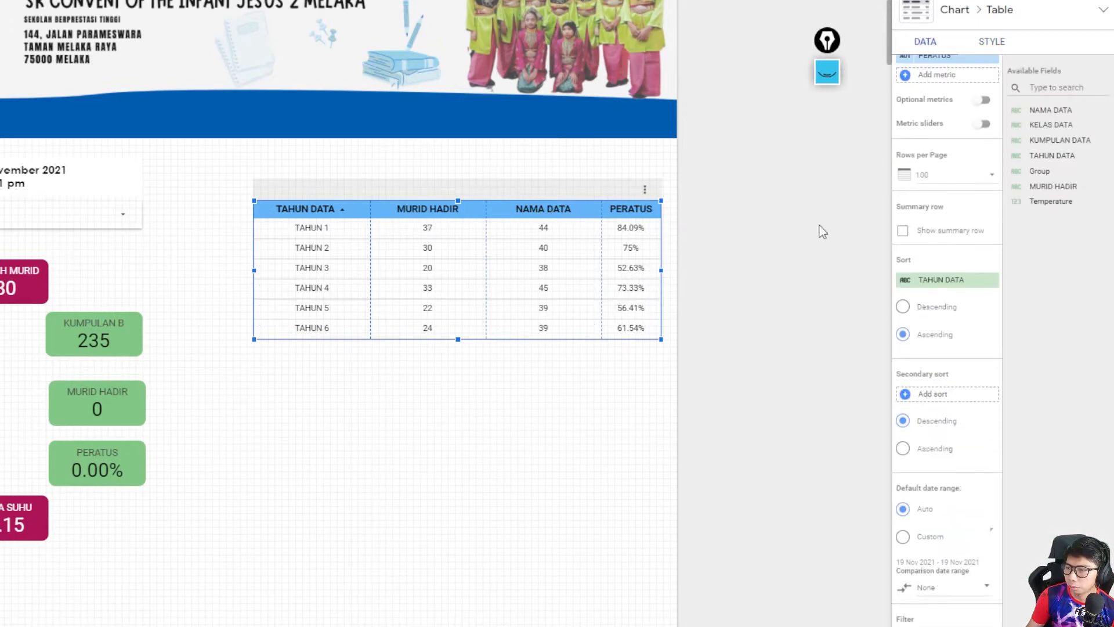
pyautogui.scroll(2, 908, 234)
pyautogui.scroll(1, 909, 233)
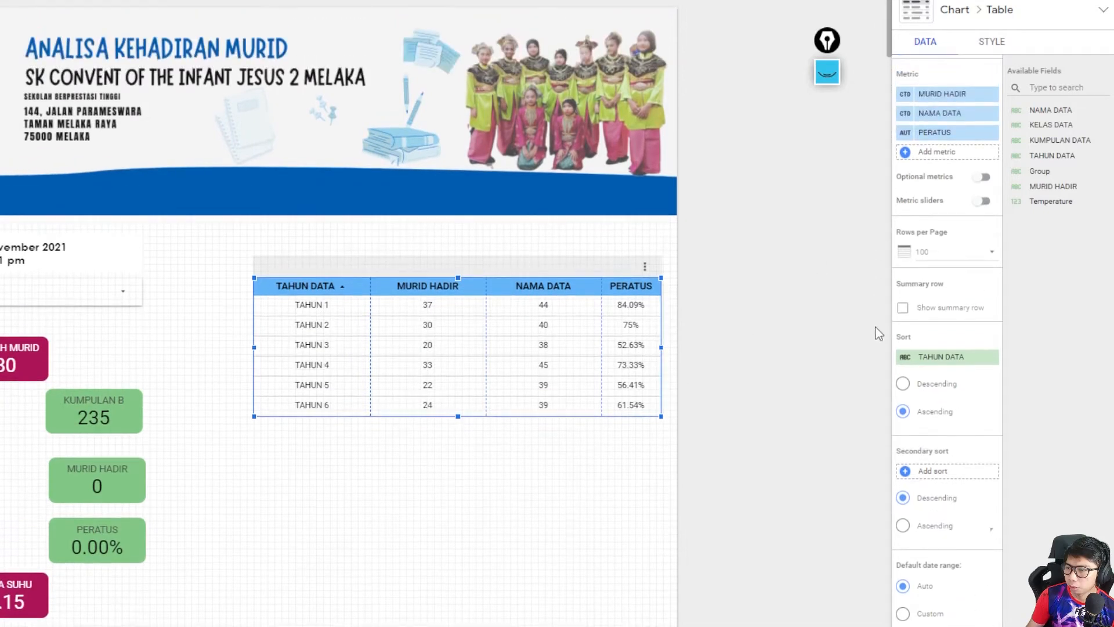
pyautogui.click(906, 113)
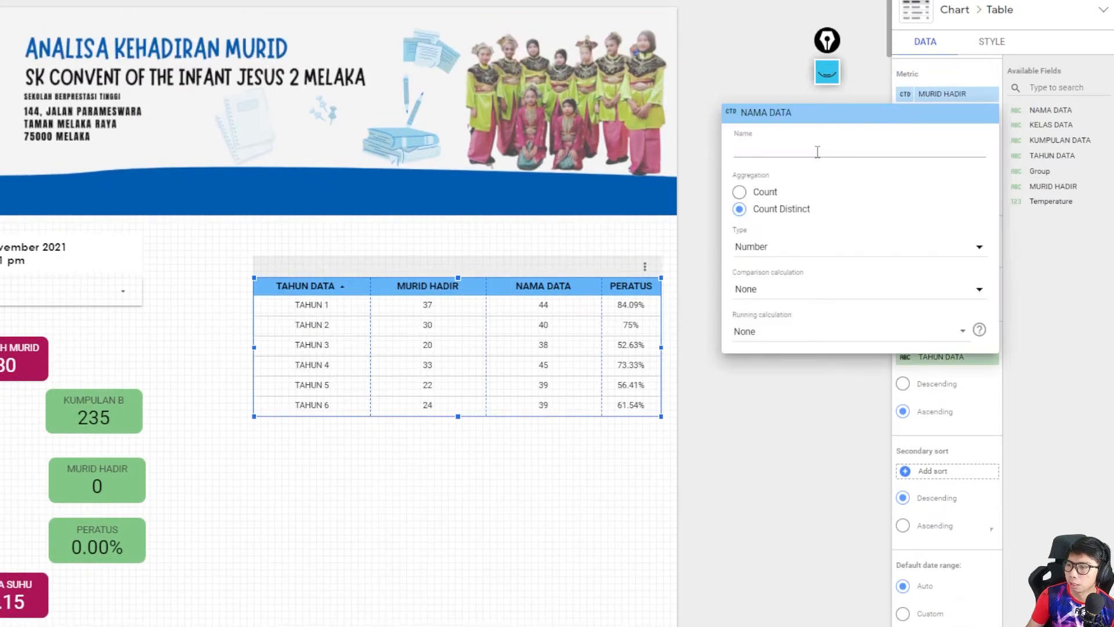
pyautogui.write('JUML')
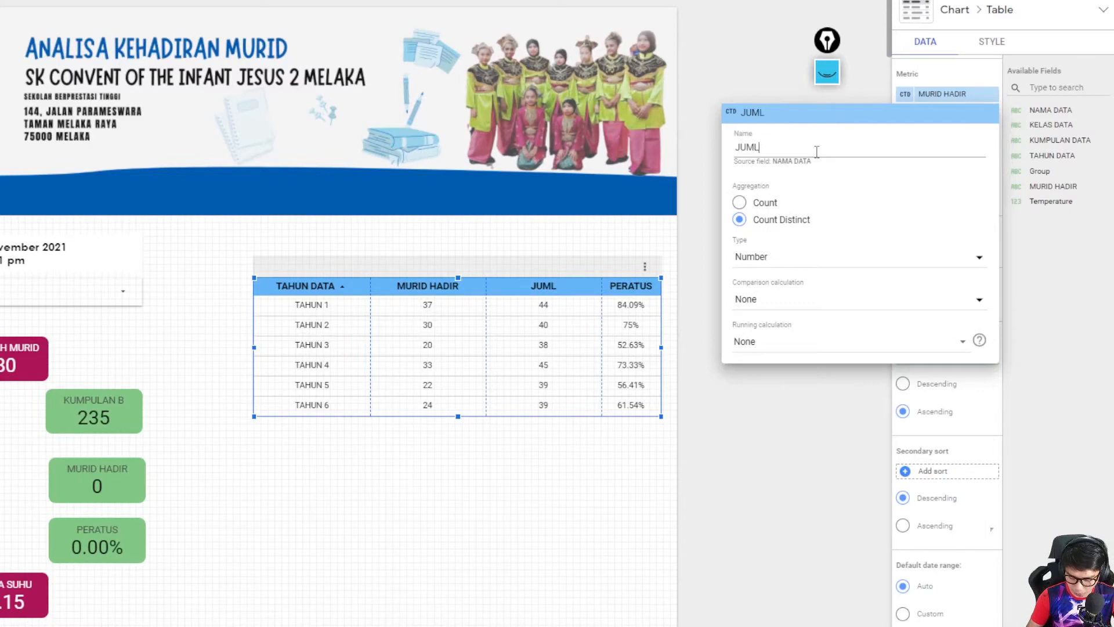
pyautogui.write('AH MURID')
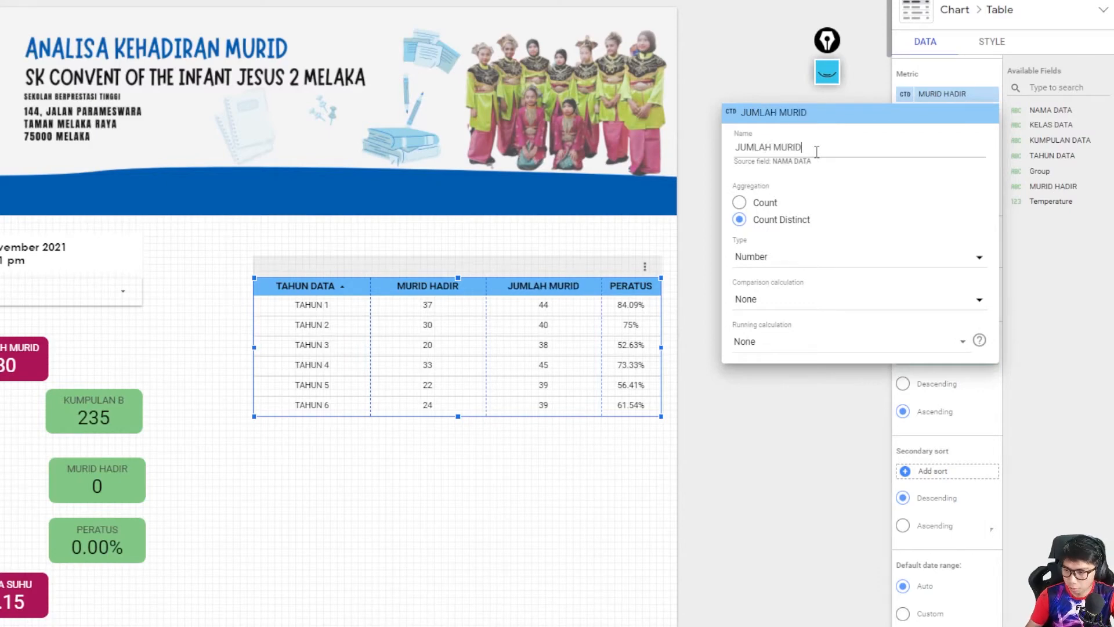
pyautogui.click(542, 467)
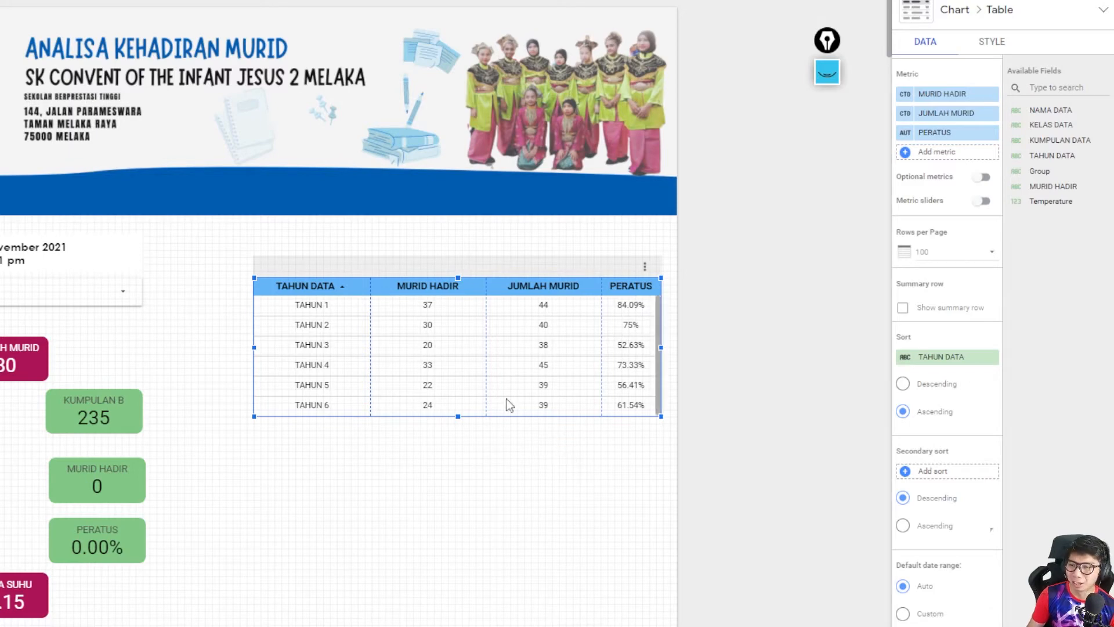
# - Set the table header's font size to 16px
pyautogui.click(999, 46)
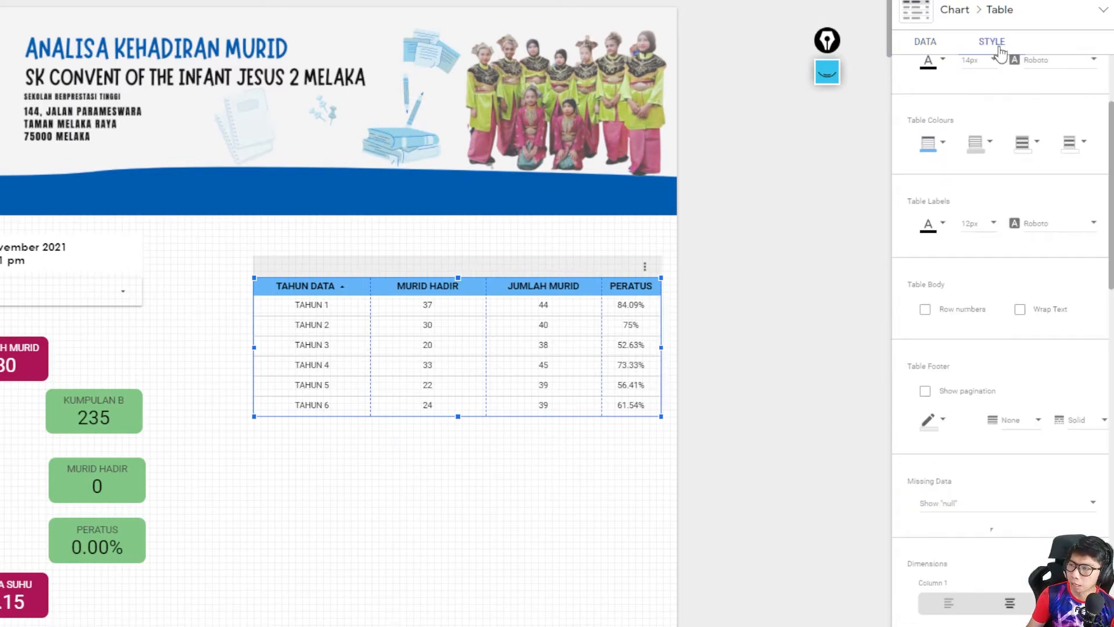
pyautogui.scroll(3, 957, 184)
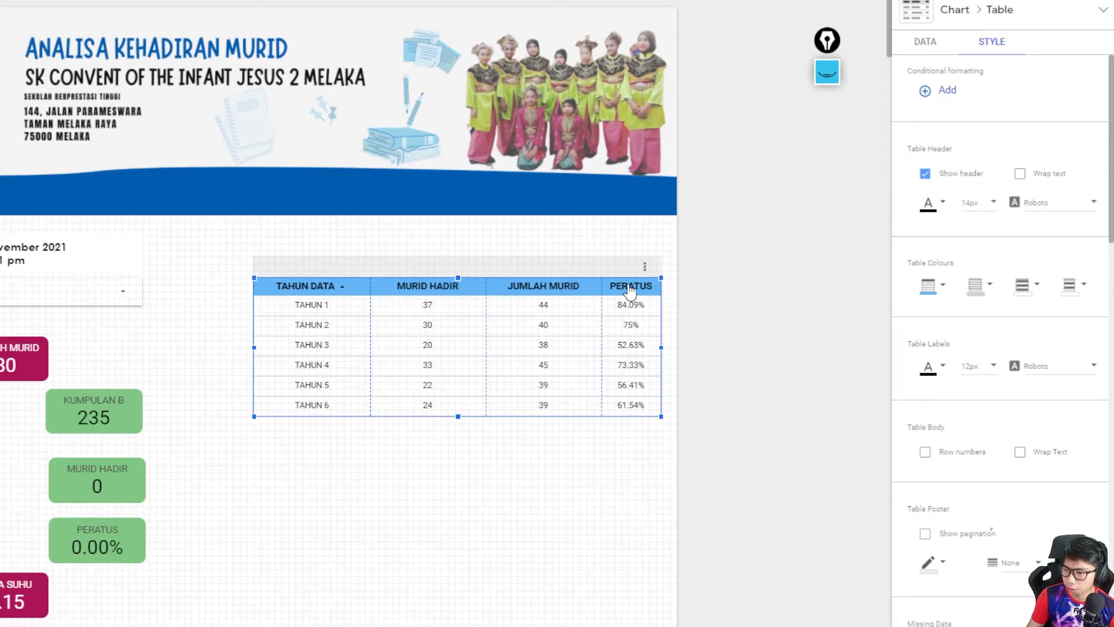
pyautogui.click(984, 203)
pyautogui.click(982, 236)
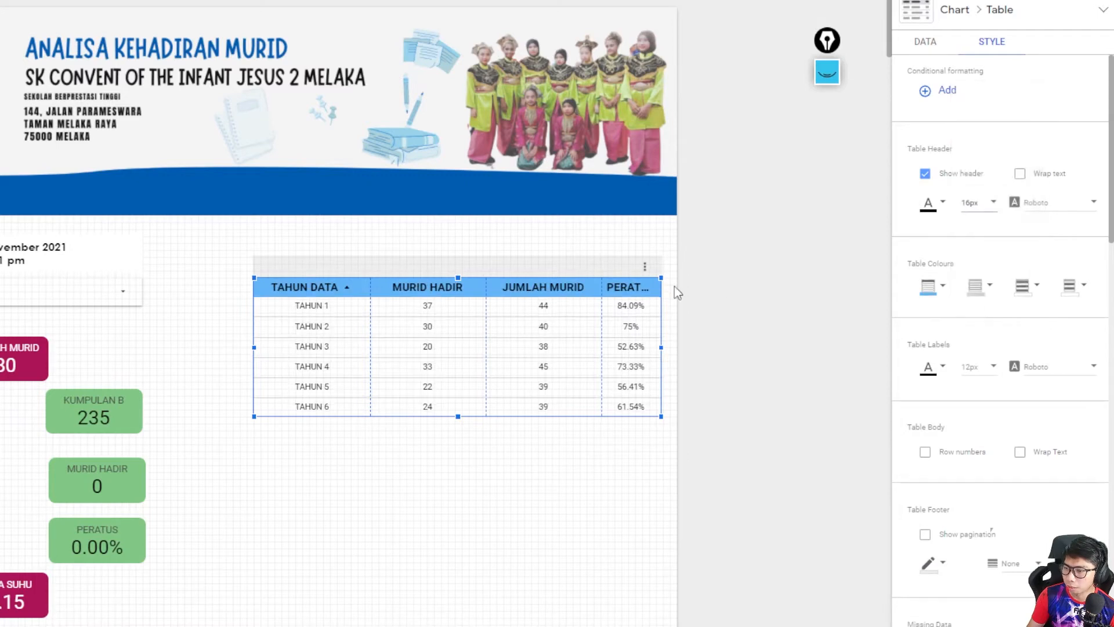
# - Bring up the actions available for the attendance table, including column resizing
pyautogui.rightClick(398, 319)
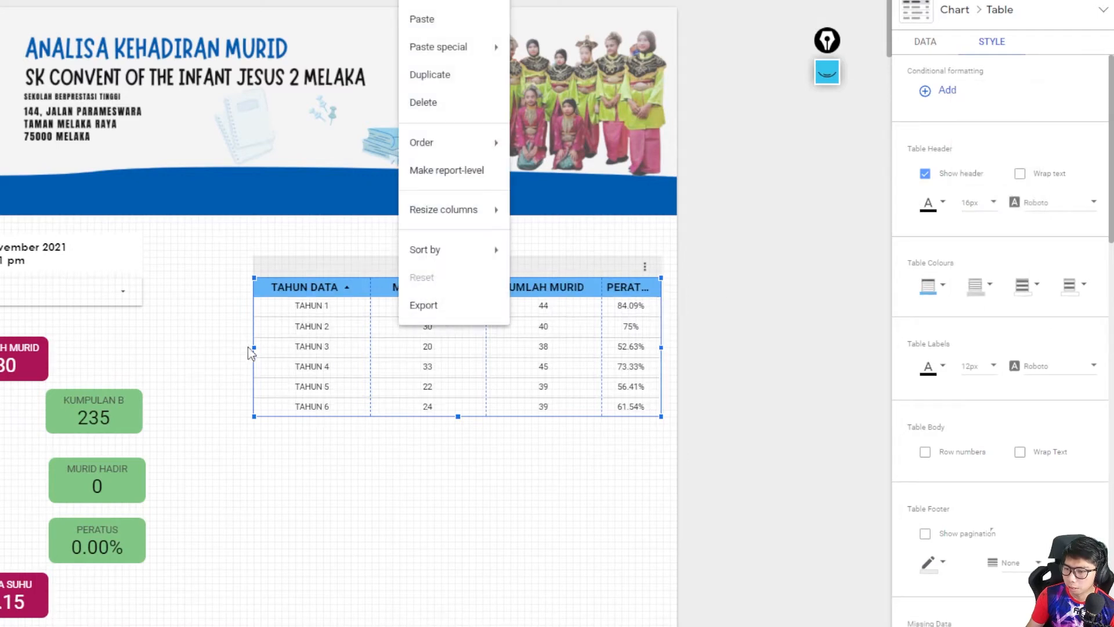
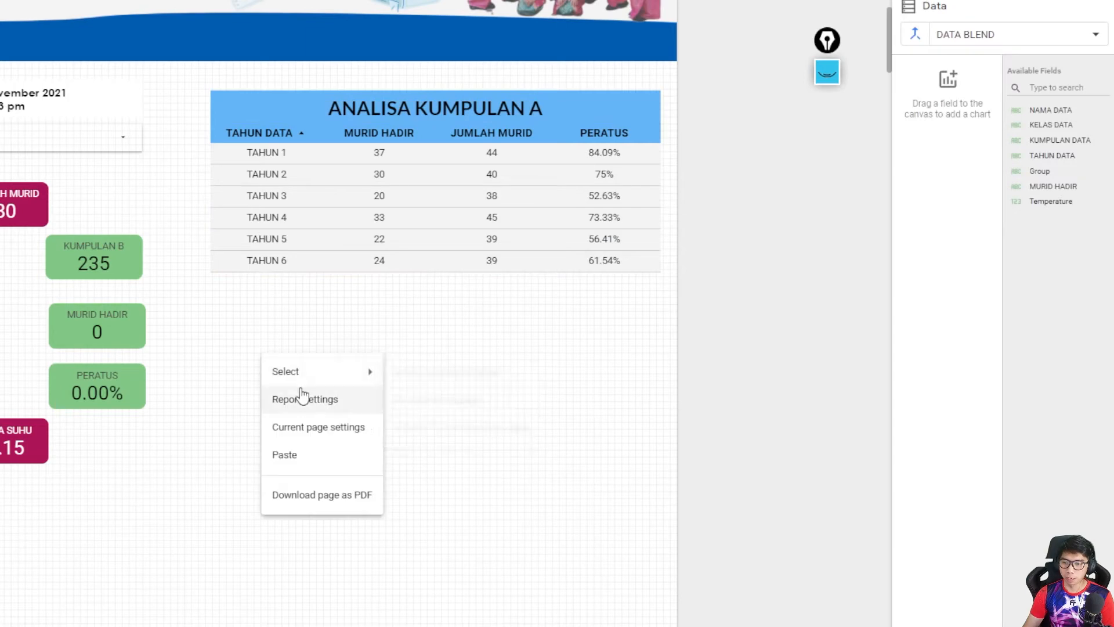
# - Paste a copy of the attendance table and its title below the original, and retitle it ANALISA KUMPULAN B
pyautogui.click(308, 455)
pyautogui.moveTo(343, 127); pyautogui.dragTo(333, 320)
pyautogui.click(486, 309)
pyautogui.click(539, 305)
pyautogui.press('BackSpace')
pyautogui.write('B')
# - Replace the lower table's KUMPULAN A BLEND filter with KUMPULAN B BLEND
pyautogui.click(459, 411)
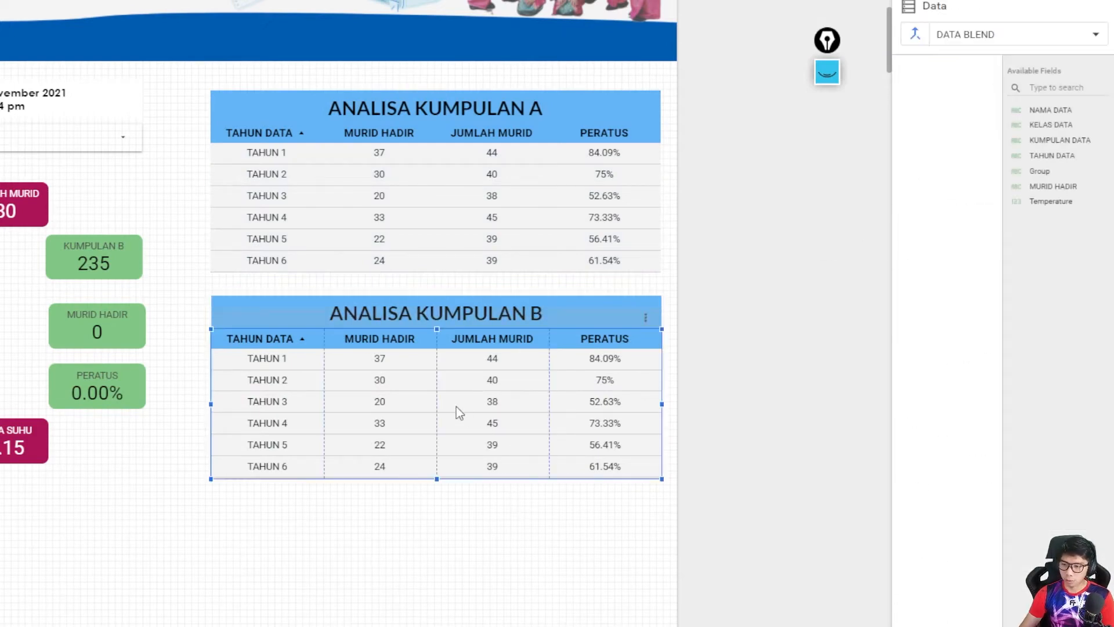
pyautogui.scroll(-8, 938, 398)
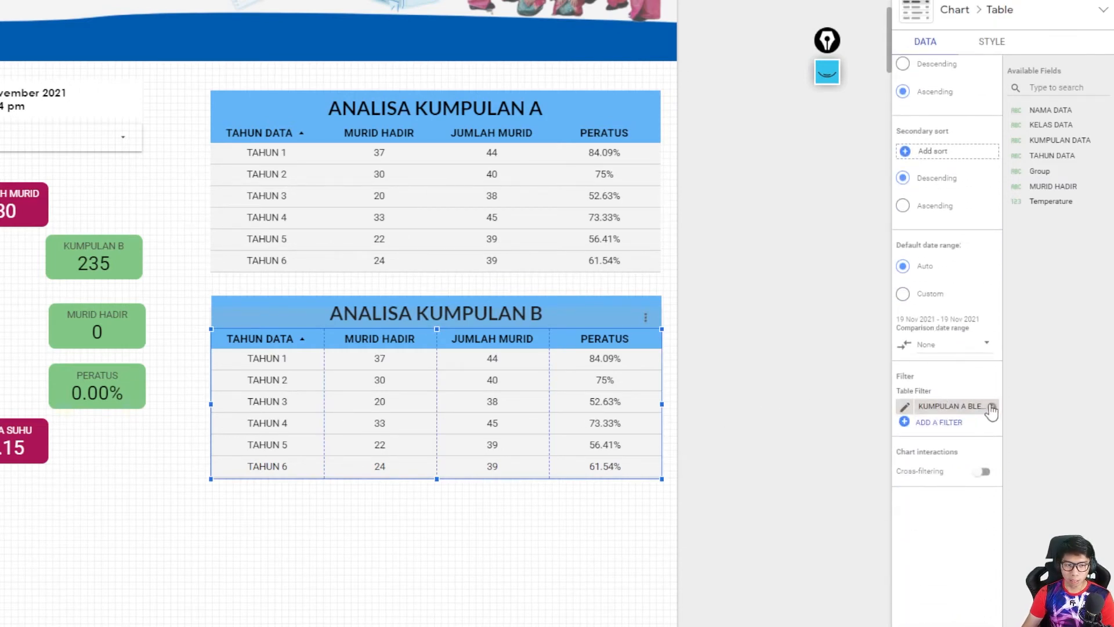
pyautogui.click(975, 407)
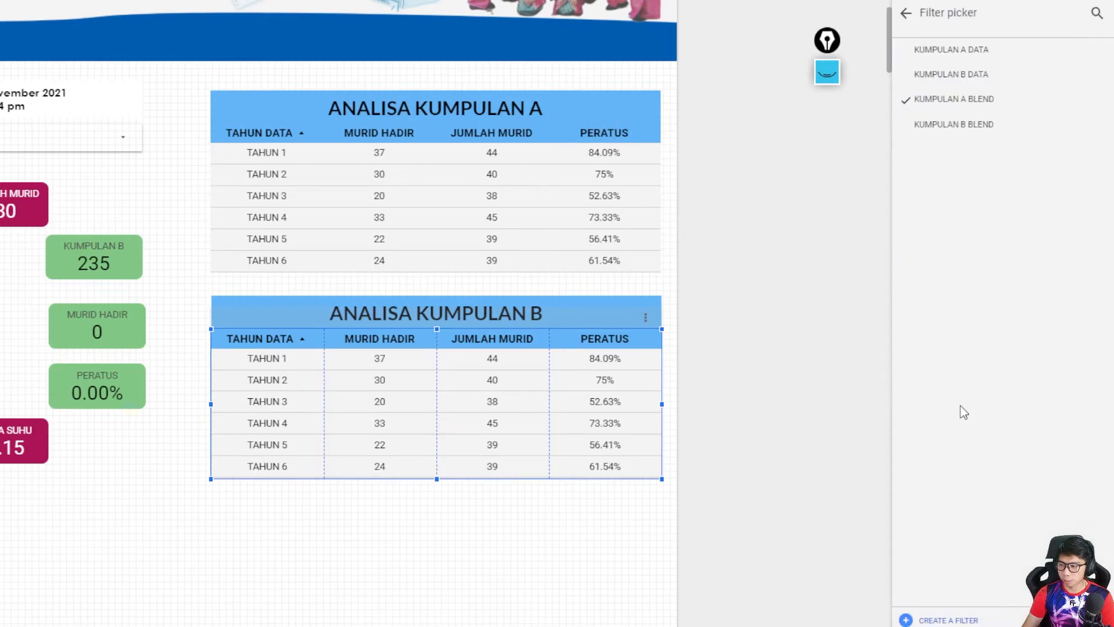
pyautogui.click(975, 137)
pyautogui.click(839, 327)
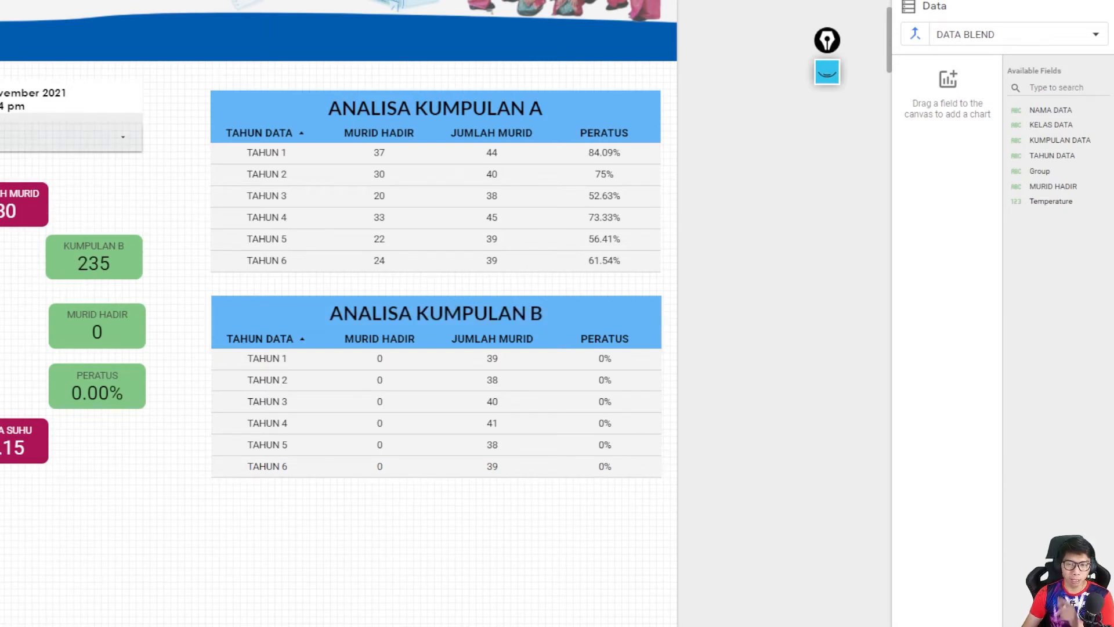
# - Set the ANALISA KUMPULAN B title's background to light green
pyautogui.click(385, 309)
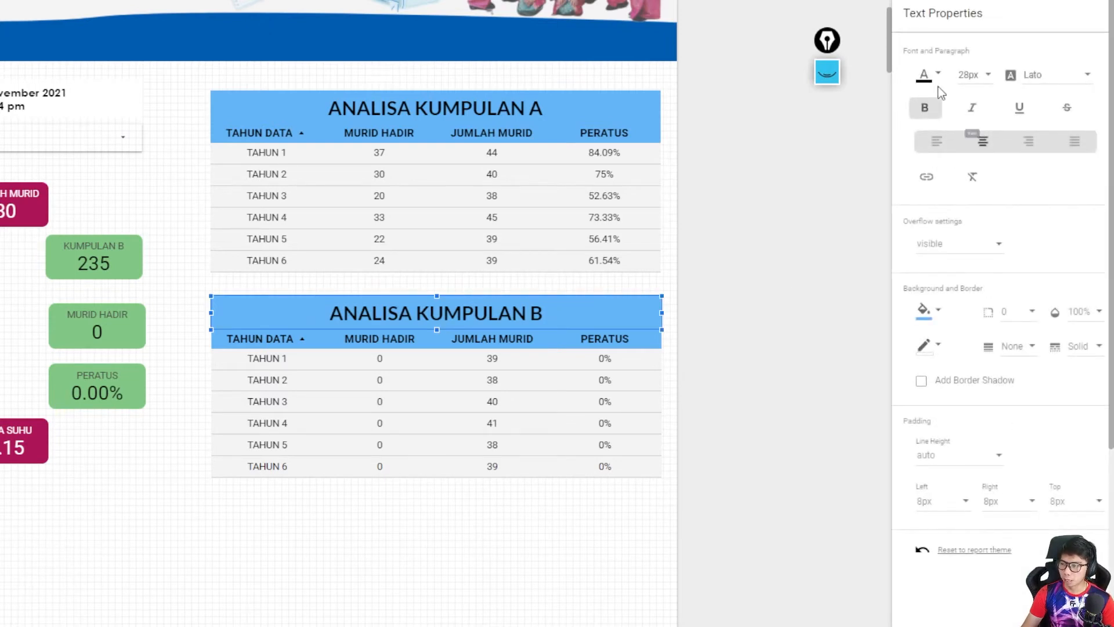
pyautogui.click(928, 309)
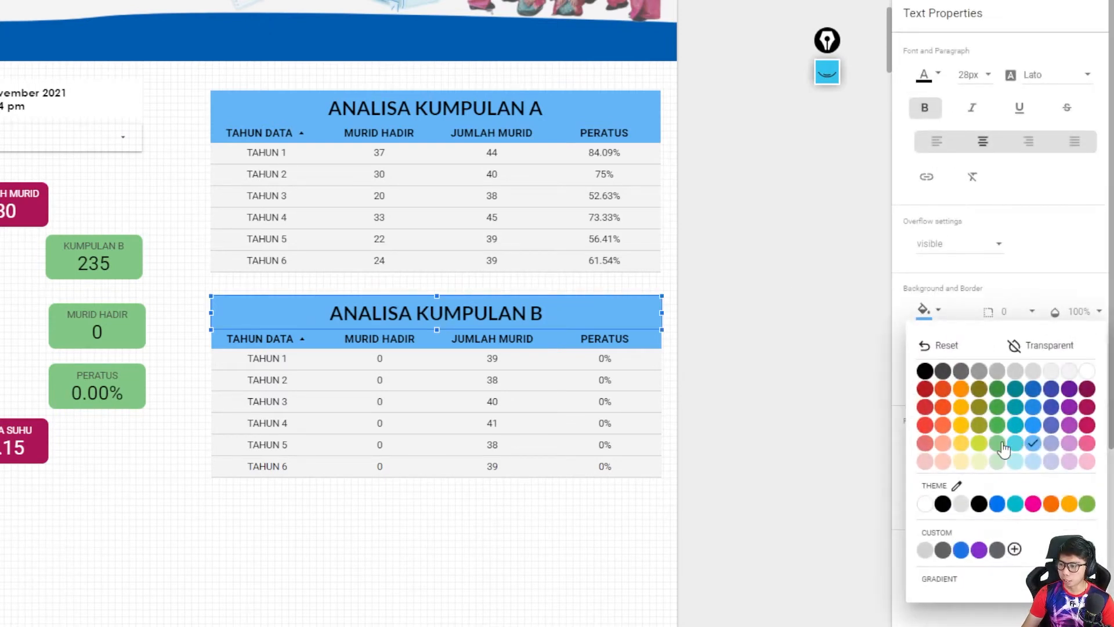
pyautogui.click(1002, 447)
# - Set the KUMPULAN B table's header background to the same light green as its title
pyautogui.click(934, 286)
pyautogui.click(1009, 422)
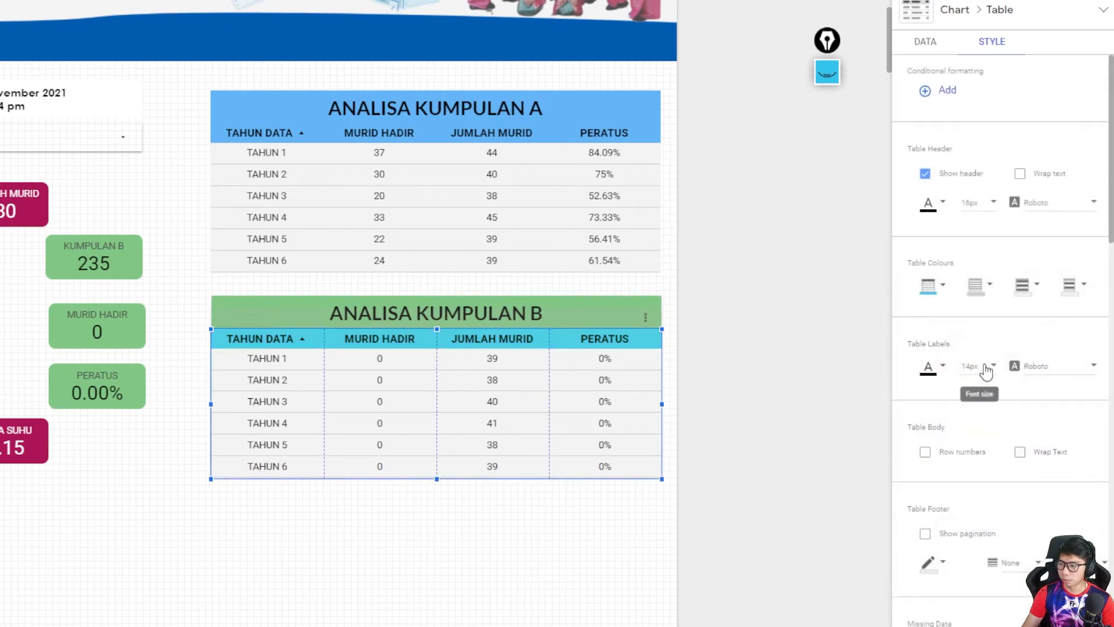
pyautogui.click(928, 366)
pyautogui.click(932, 287)
pyautogui.click(933, 287)
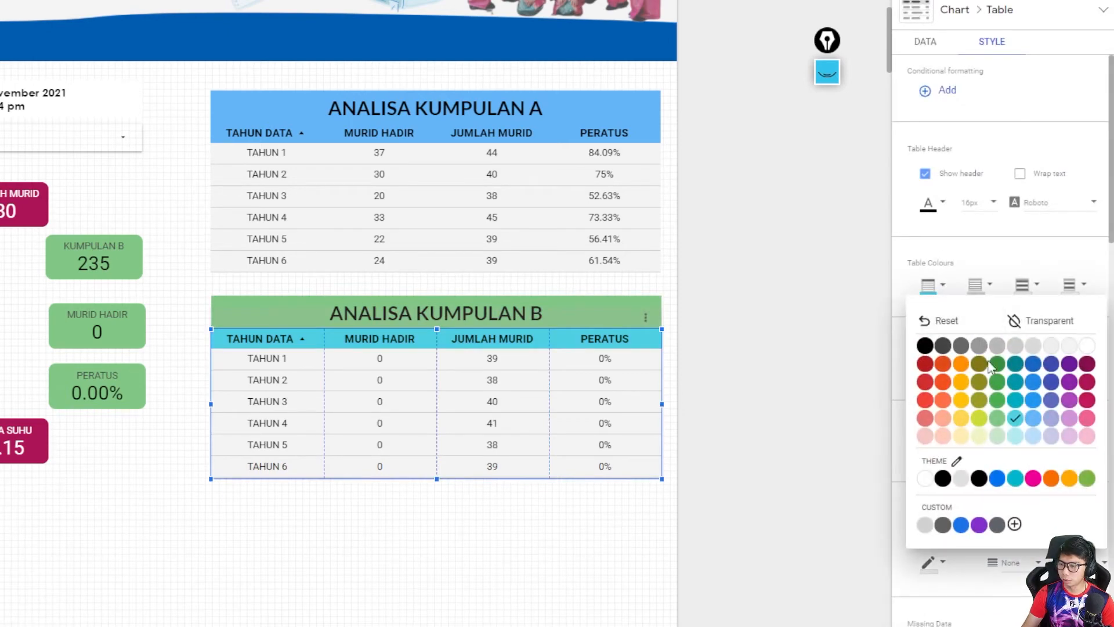
pyautogui.click(998, 419)
pyautogui.click(855, 402)
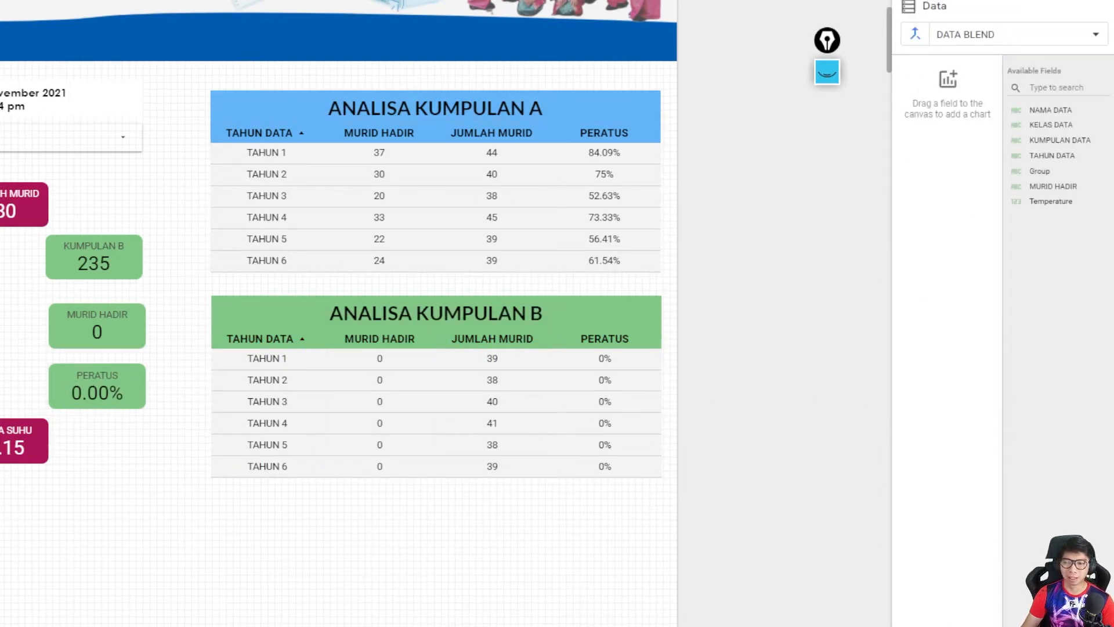
# - Examine the finished example report's year-level and class-level tables for KUMPULAN A and B
pyautogui.scroll(3, 115, 262)
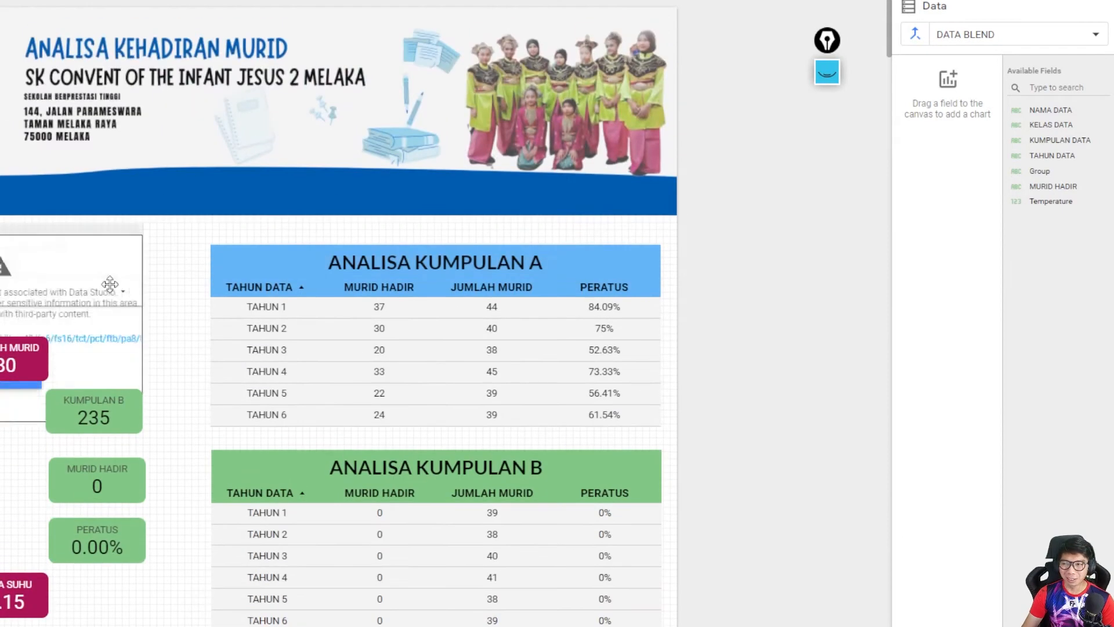
pyautogui.scroll(-5, 258, 483)
pyautogui.scroll(4, 259, 488)
pyautogui.scroll(-7, 301, 497)
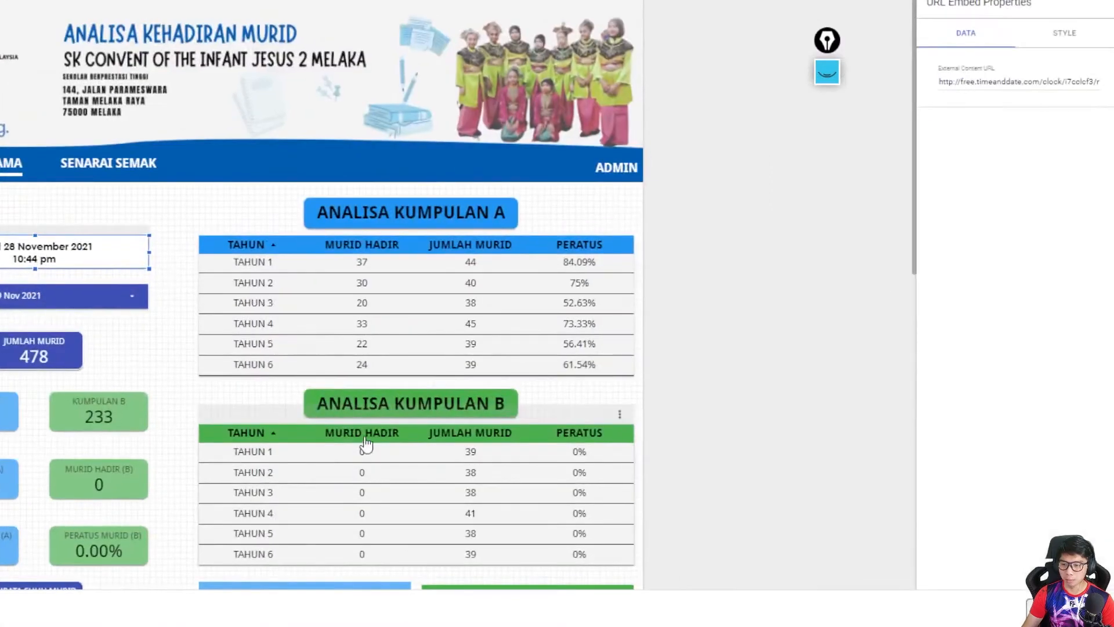
pyautogui.scroll(-8, 360, 428)
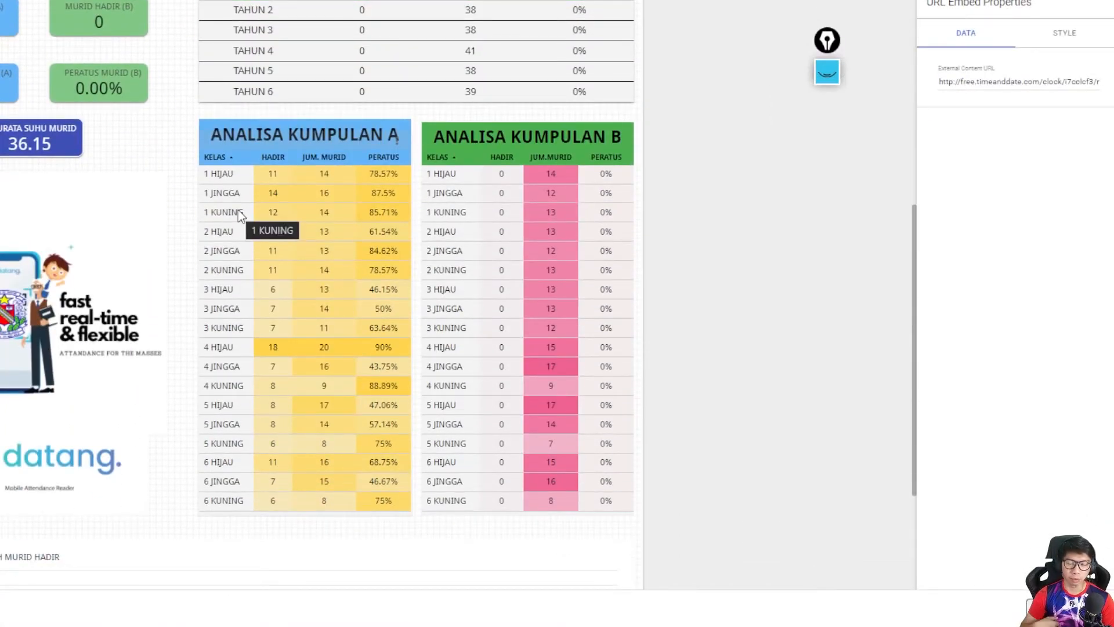
pyautogui.scroll(5, 238, 210)
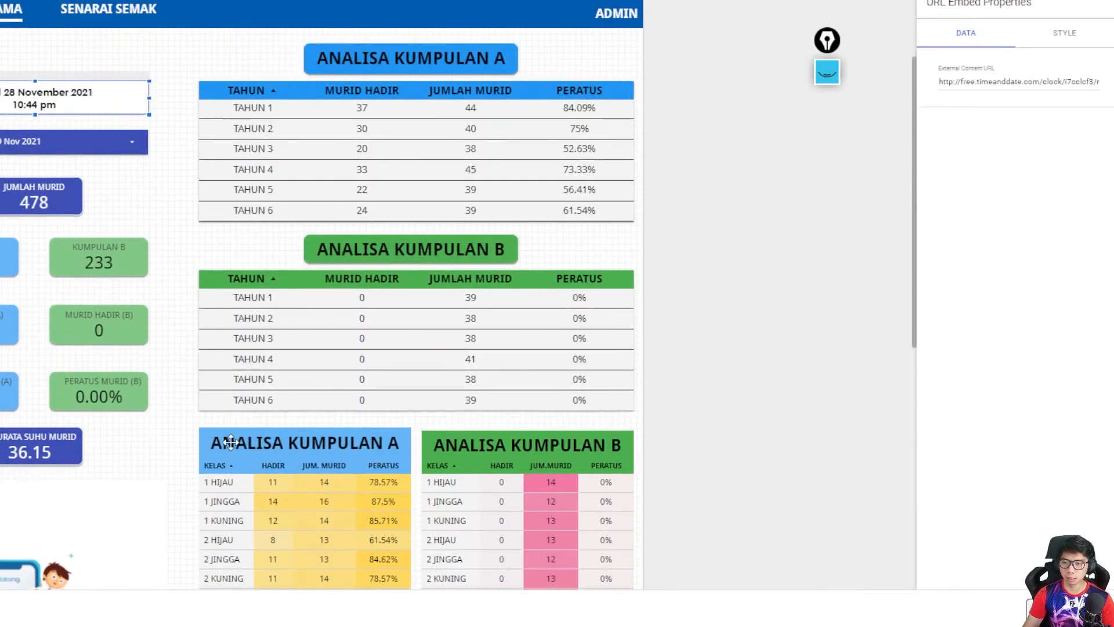
pyautogui.scroll(-5, 232, 441)
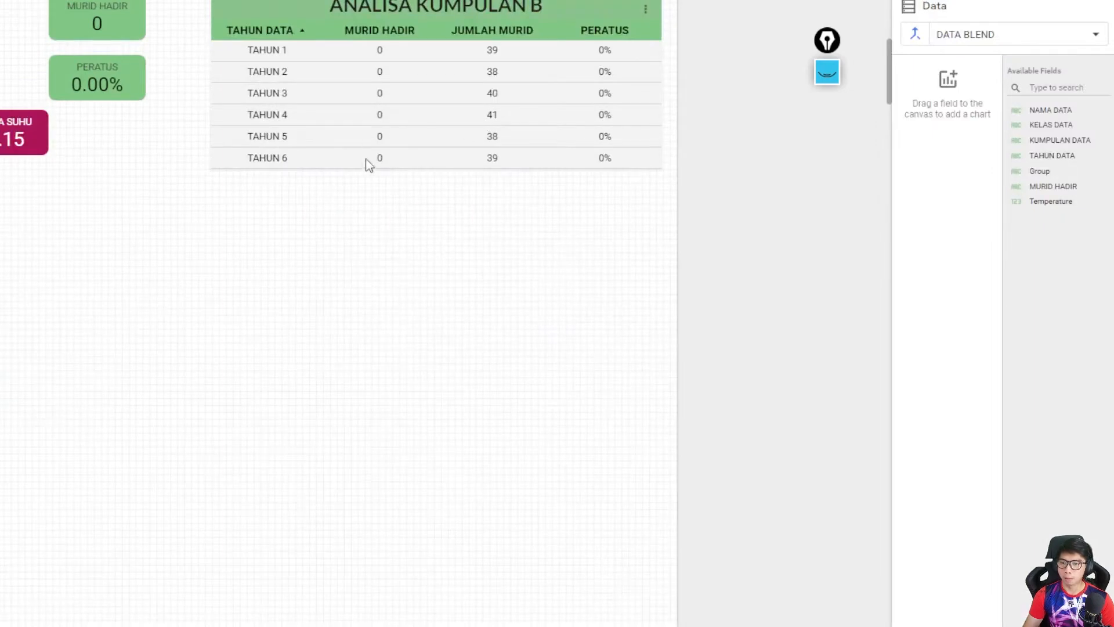
pyautogui.click(367, 165)
pyautogui.click(398, 232)
# - Select the ANALISA KUMPULAN A title and table together and paste a duplicate of both
pyautogui.scroll(7, 396, 236)
pyautogui.click(307, 186)
pyautogui.click(281, 181)
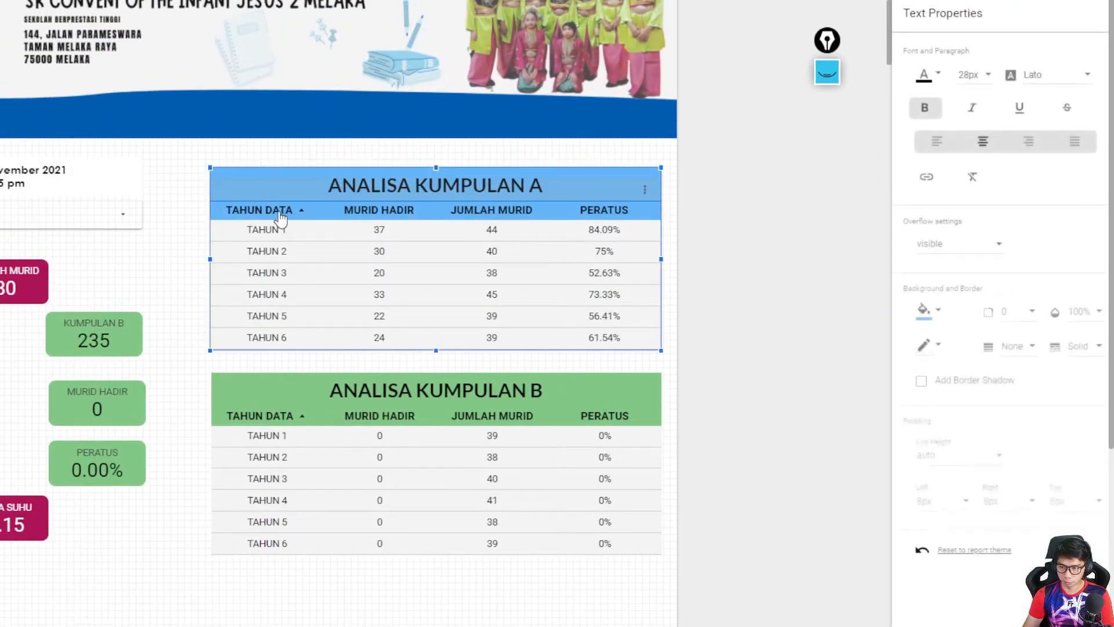
pyautogui.keyDown('shift'); pyautogui.click(280, 219); pyautogui.keyUp('shift')
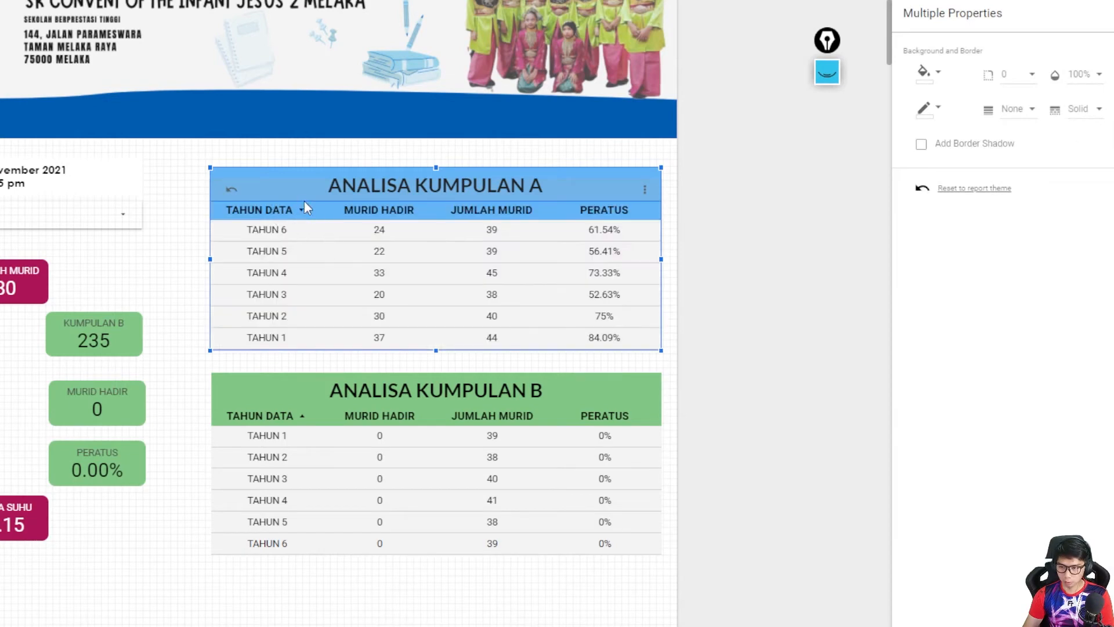
pyautogui.click(230, 189)
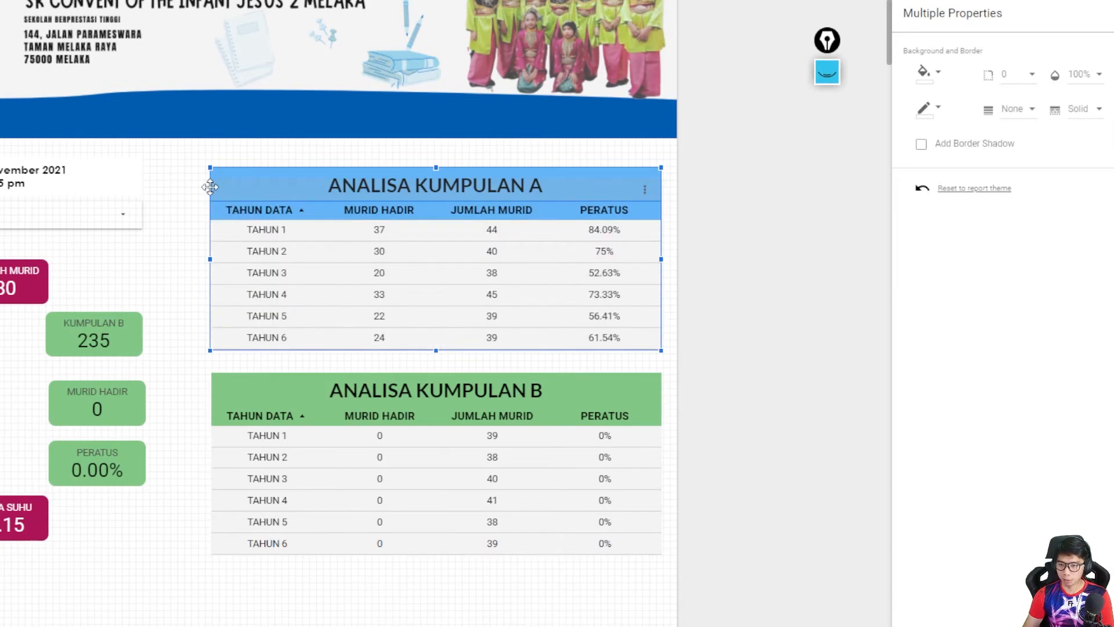
pyautogui.click(245, 178)
pyautogui.keyDown('shift'); pyautogui.click(223, 239); pyautogui.keyUp('shift')
pyautogui.rightClick(236, 191)
pyautogui.click(261, 256)
pyautogui.scroll(-10, 278, 261)
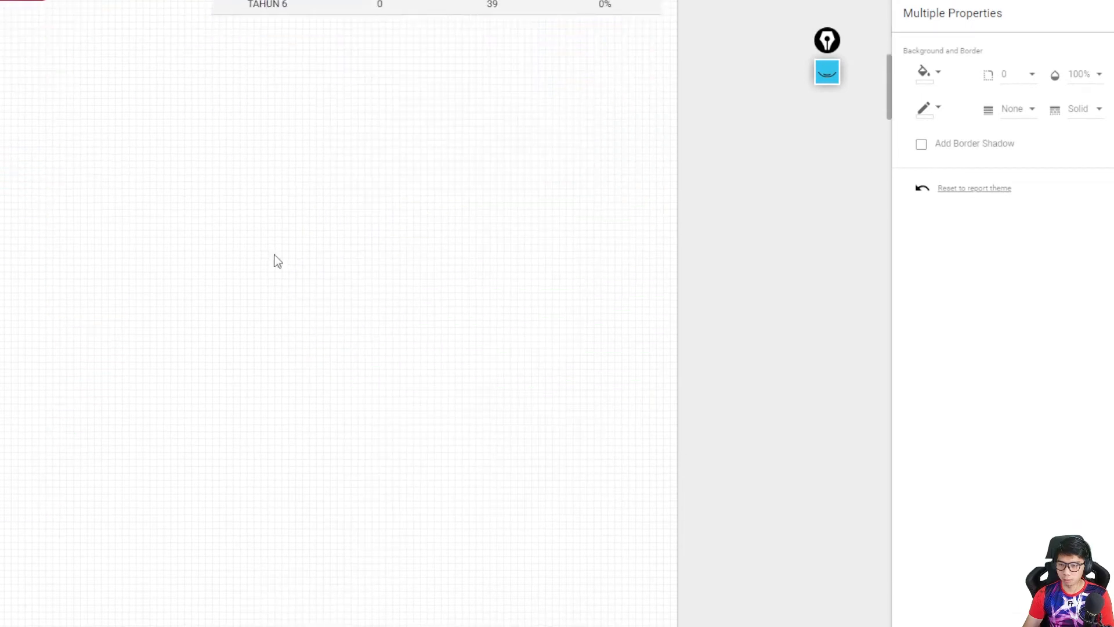
pyautogui.rightClick(259, 174)
pyautogui.click(306, 265)
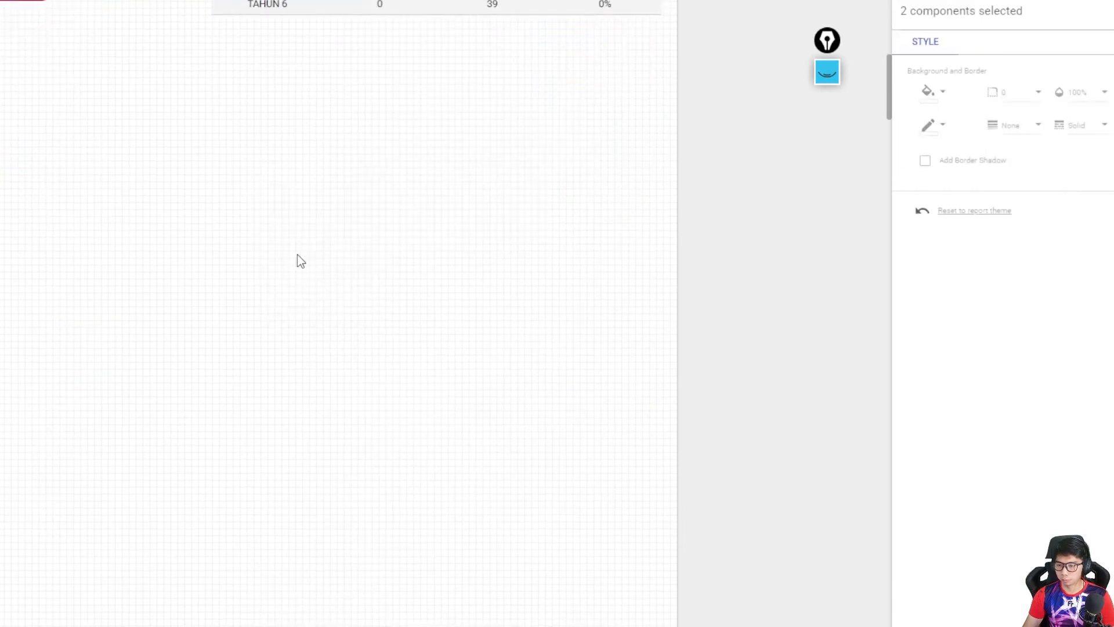
# - Place the duplicated title and table below the KUMPULAN B table, narrowed to about half its width and aligned with its left edge
pyautogui.scroll(7, 293, 258)
pyautogui.moveTo(334, 130); pyautogui.dragTo(320, 541)
pyautogui.scroll(-3, 410, 470)
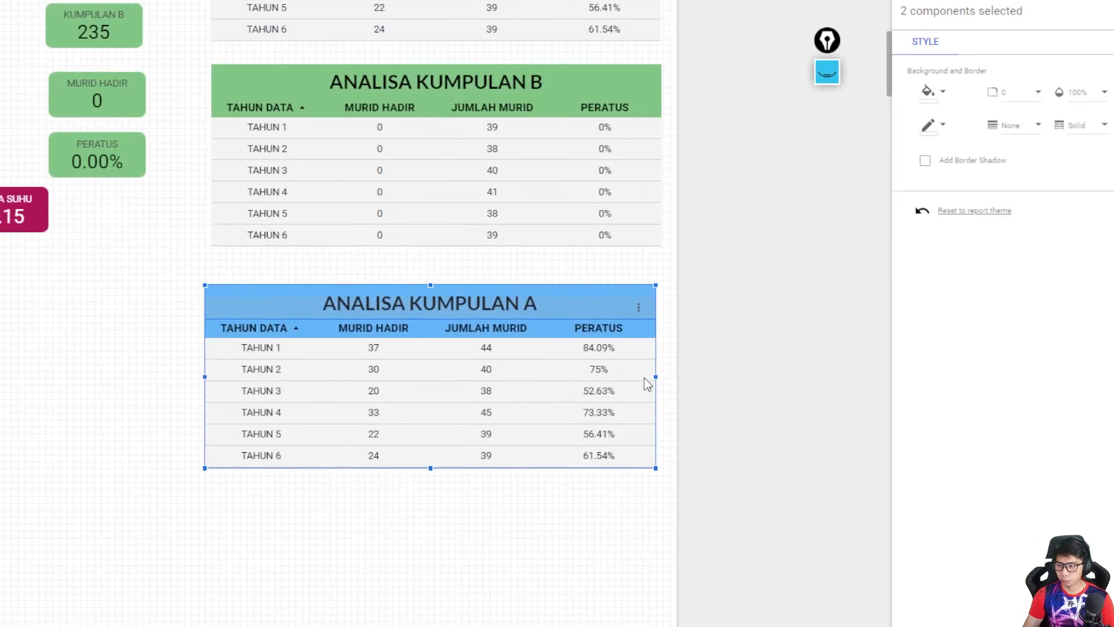
pyautogui.moveTo(657, 377); pyautogui.dragTo(451, 377)
pyautogui.moveTo(311, 381)
pyautogui.mouseDown()
pyautogui.moveTo(288, 378)
pyautogui.moveTo(317, 379)
pyautogui.mouseUp()
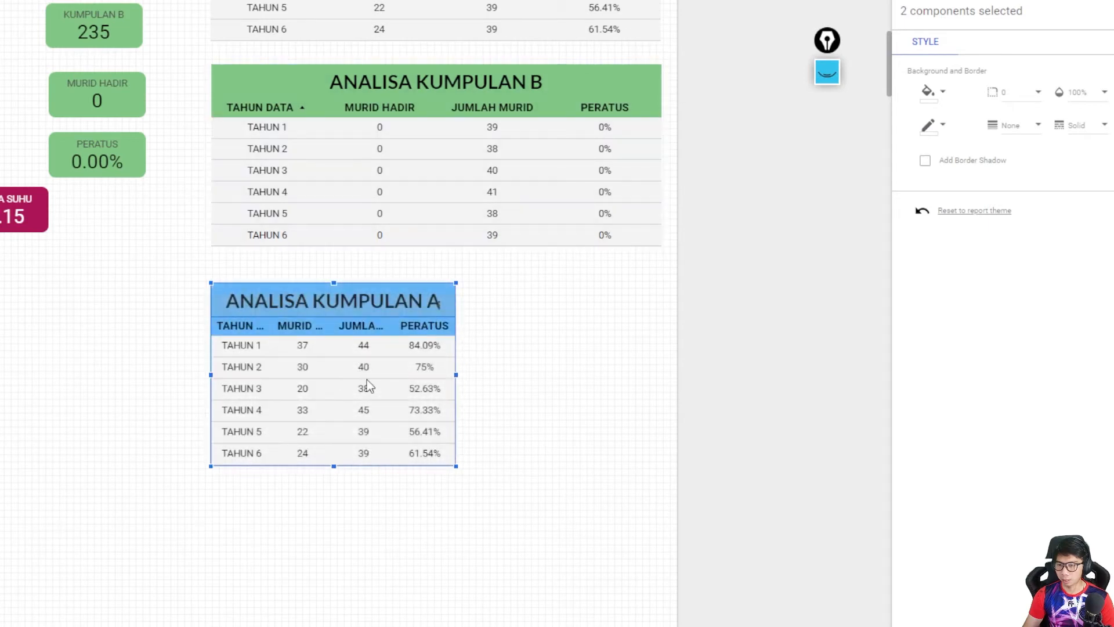
# - Set the narrow table's header font size to 12px and its label font size to 10px
pyautogui.click(399, 344)
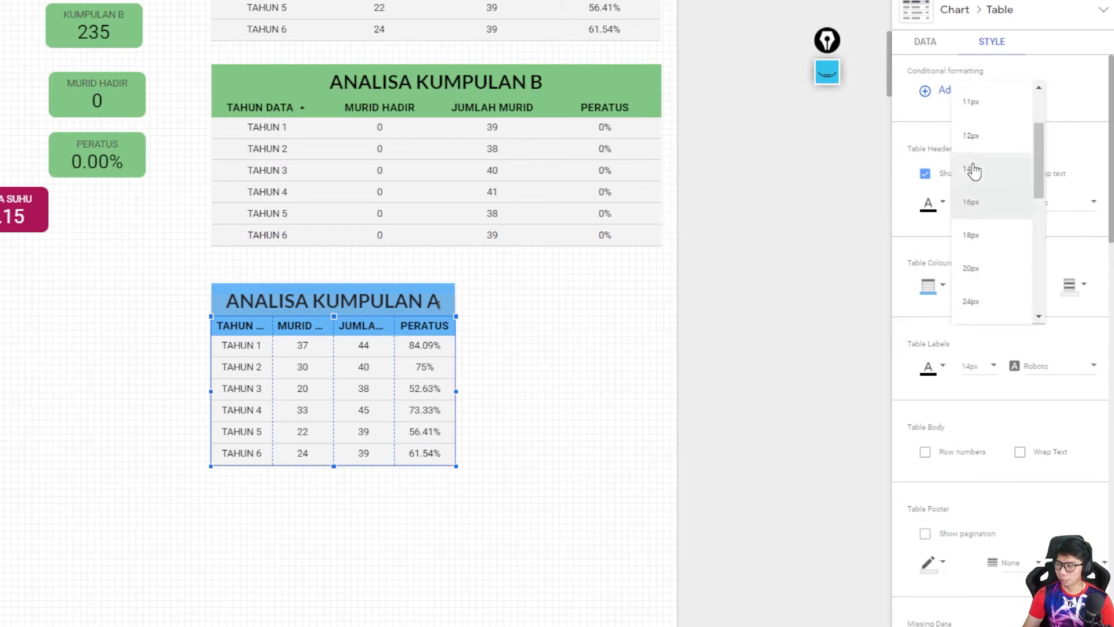
pyautogui.click(975, 155)
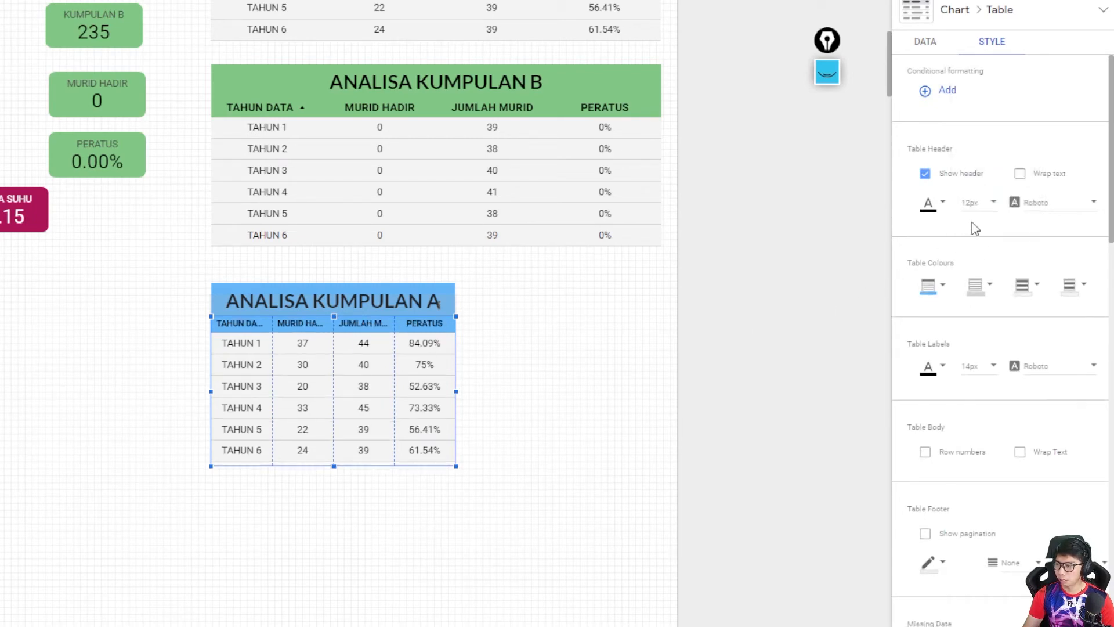
pyautogui.click(986, 364)
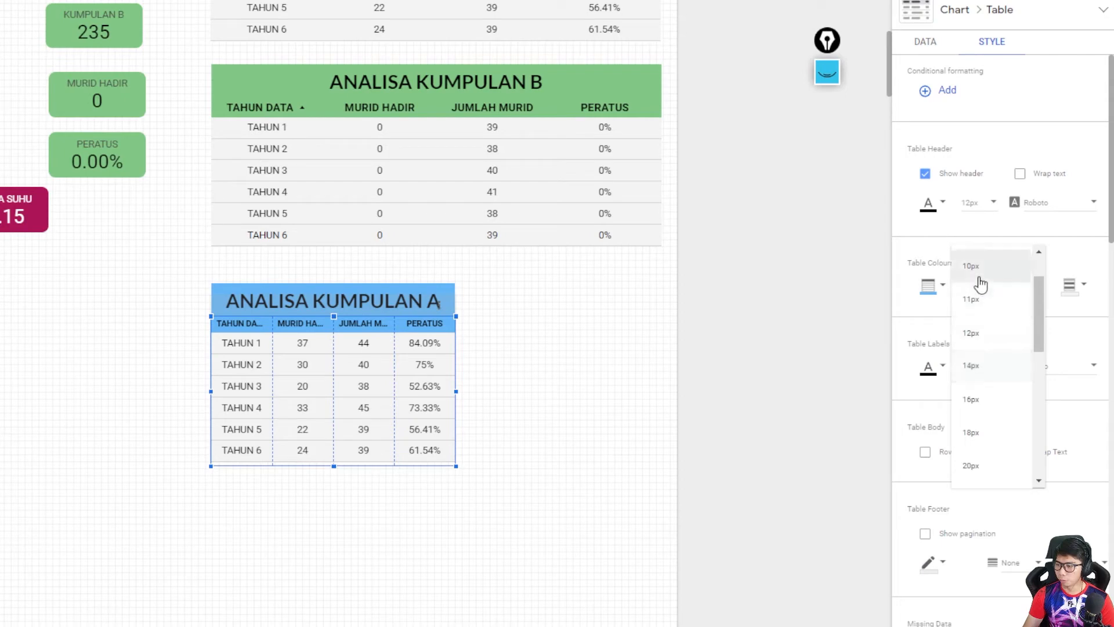
pyautogui.click(977, 276)
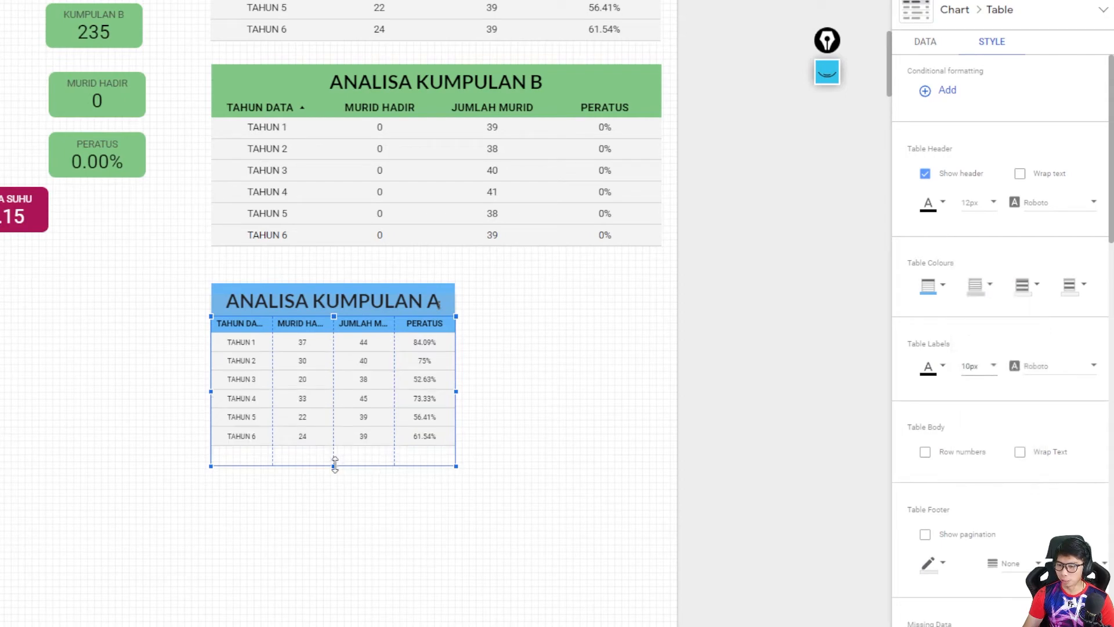
# - Replace the narrow table's TAHUN DATA dimension with KELAS DATA and rename it KELAS
pyautogui.click(929, 44)
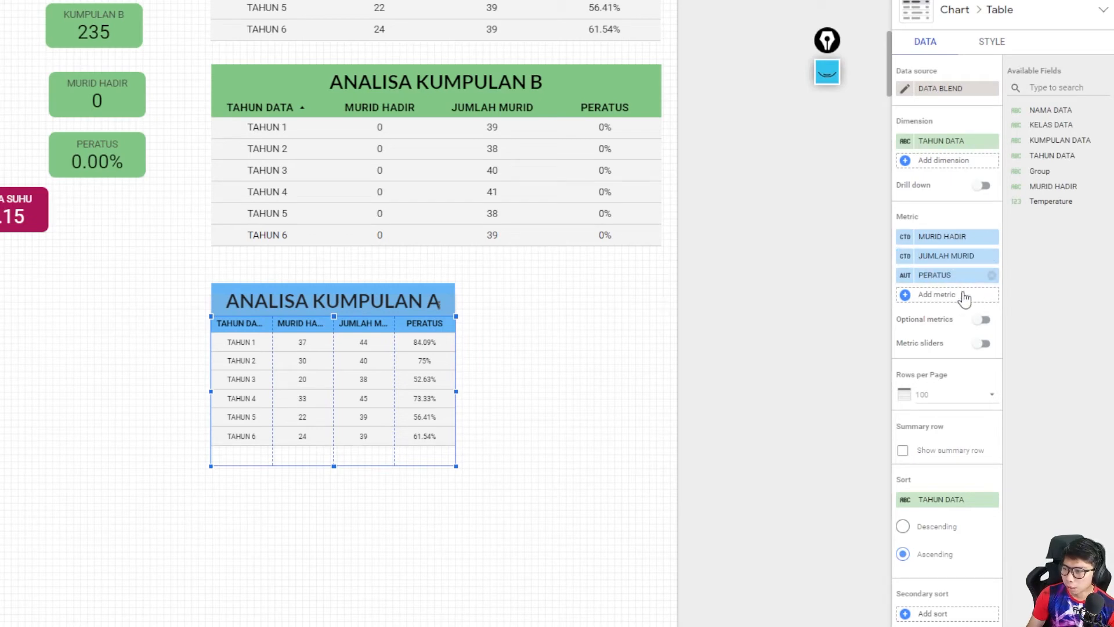
pyautogui.moveTo(1051, 124); pyautogui.dragTo(954, 144)
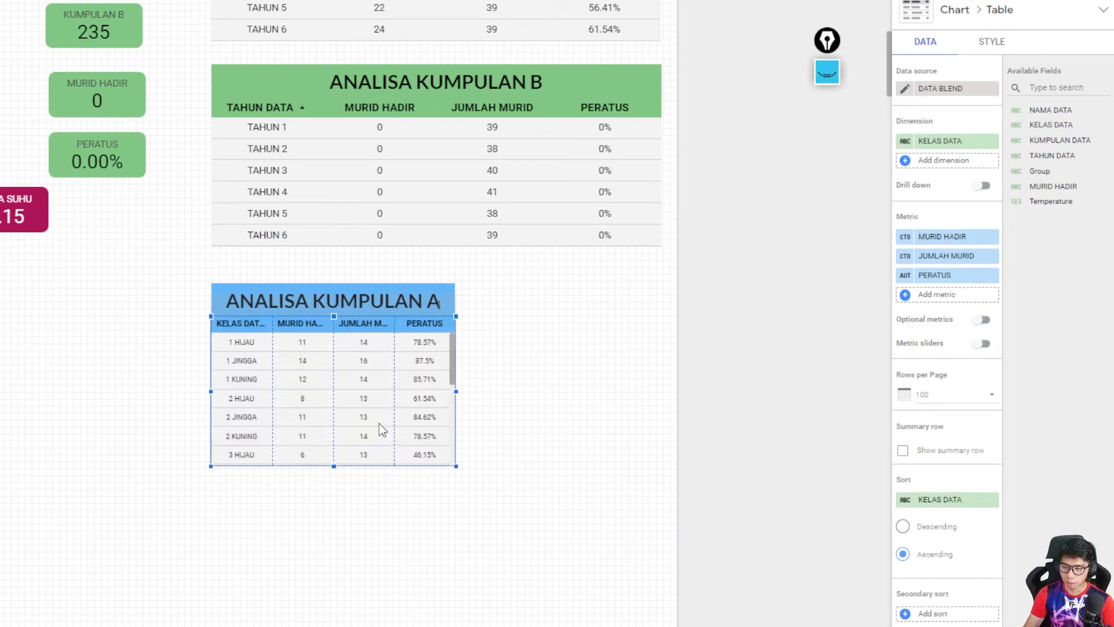
pyautogui.click(906, 143)
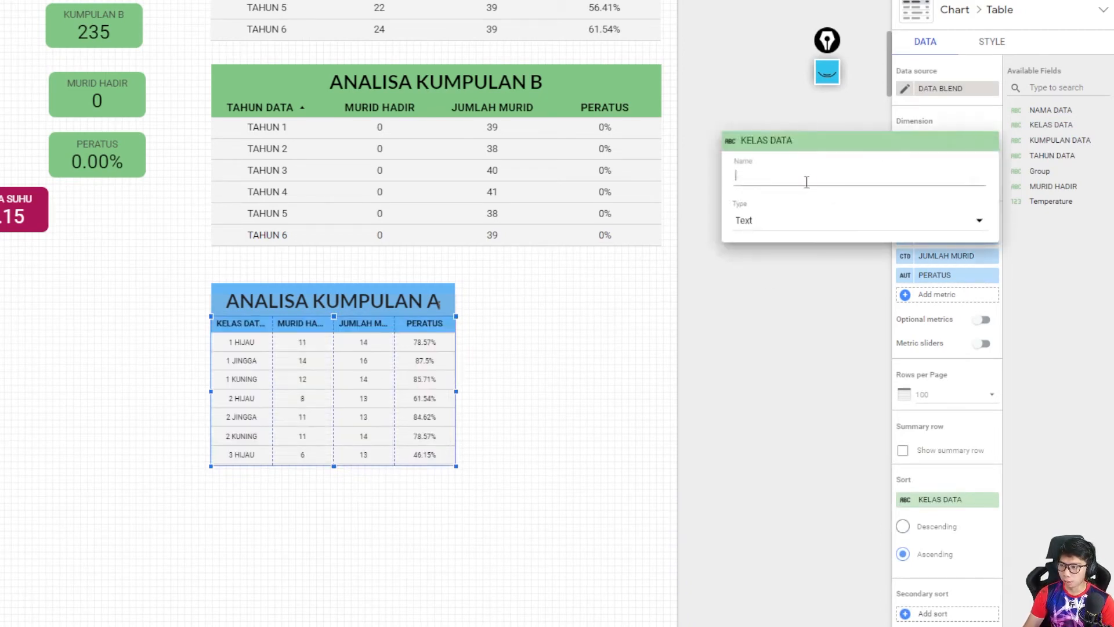
pyautogui.write('KELAS')
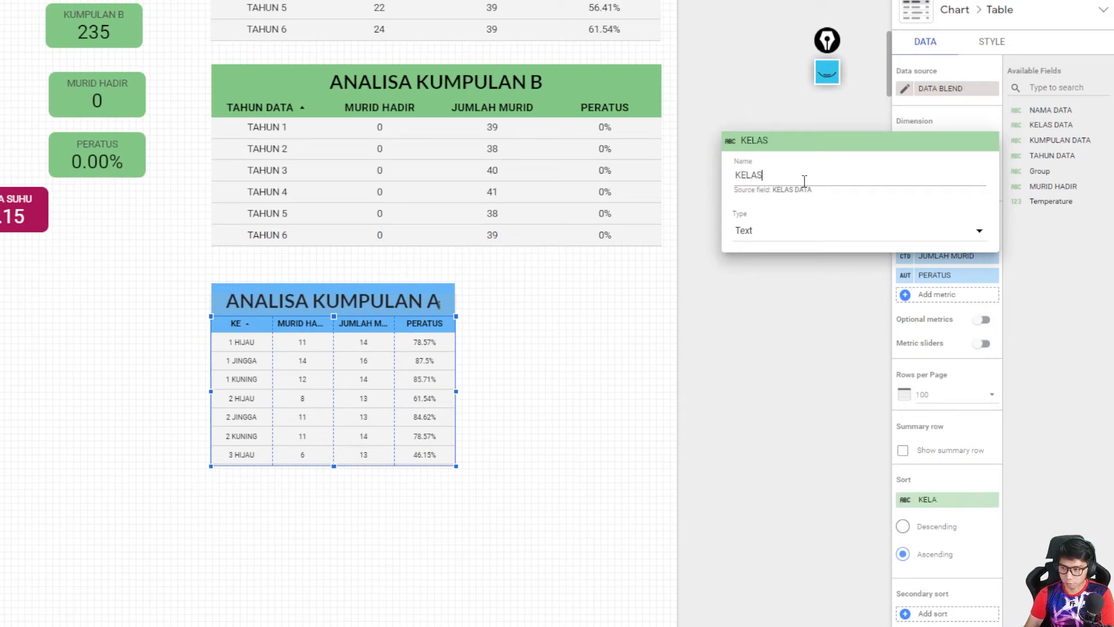
pyautogui.click(683, 300)
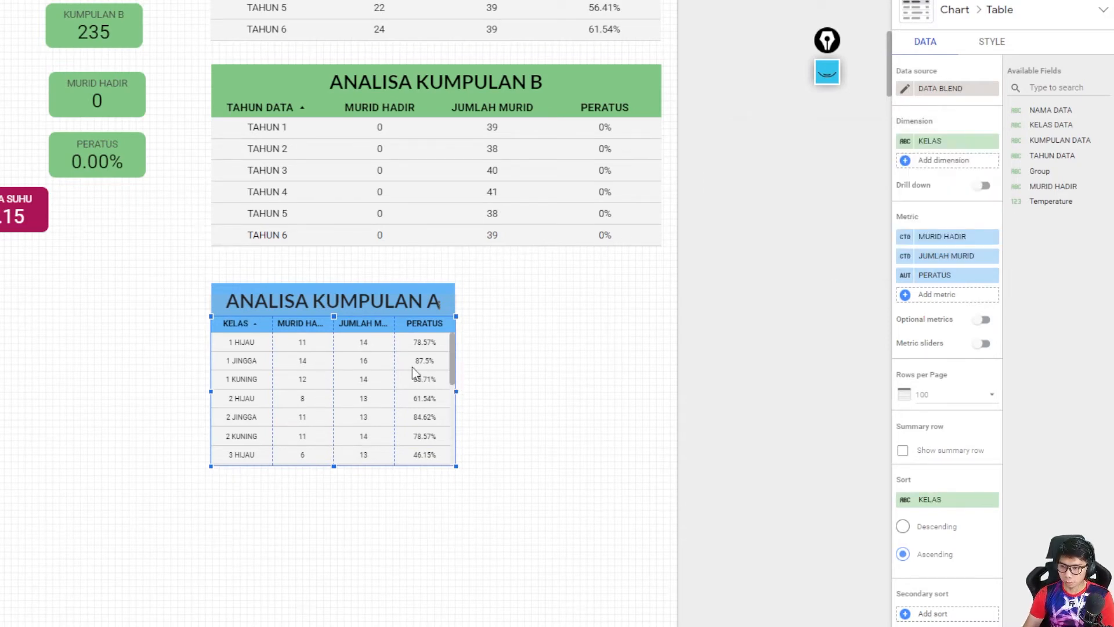
# - Widen the KELAS table slightly and extend its title box to the same right edge
pyautogui.moveTo(458, 390); pyautogui.dragTo(465, 388)
pyautogui.click(453, 301)
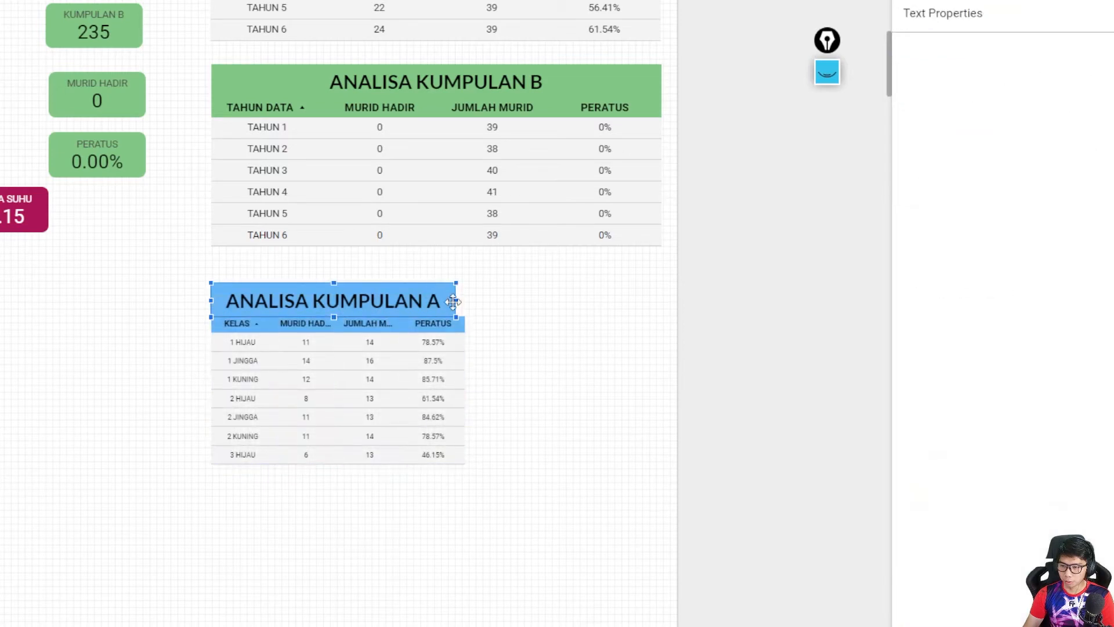
pyautogui.moveTo(457, 301); pyautogui.dragTo(465, 301)
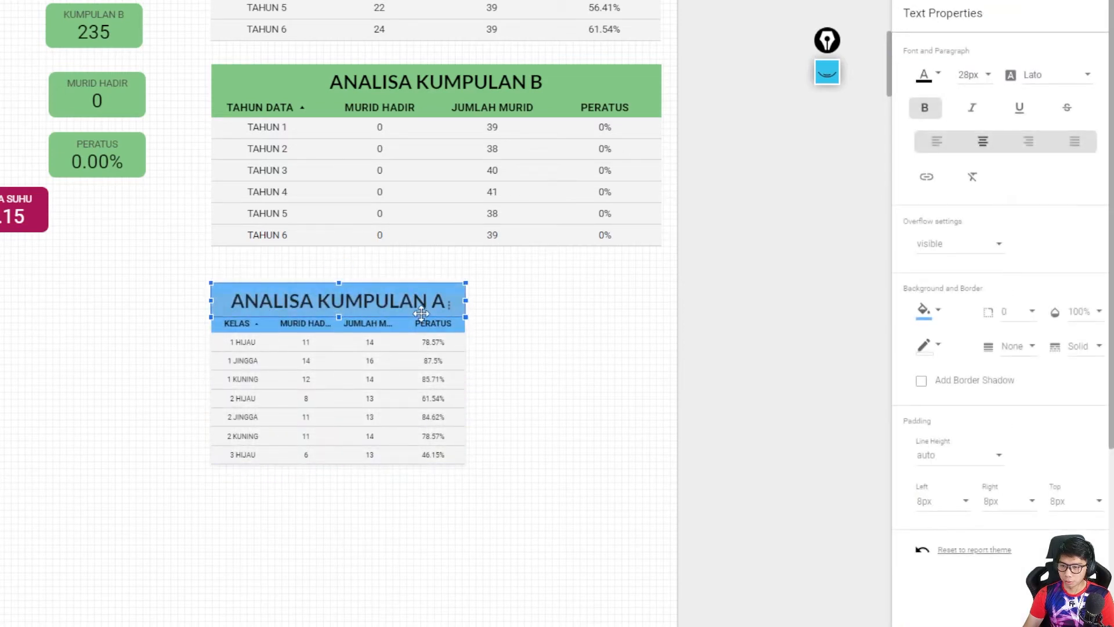
pyautogui.click(413, 319)
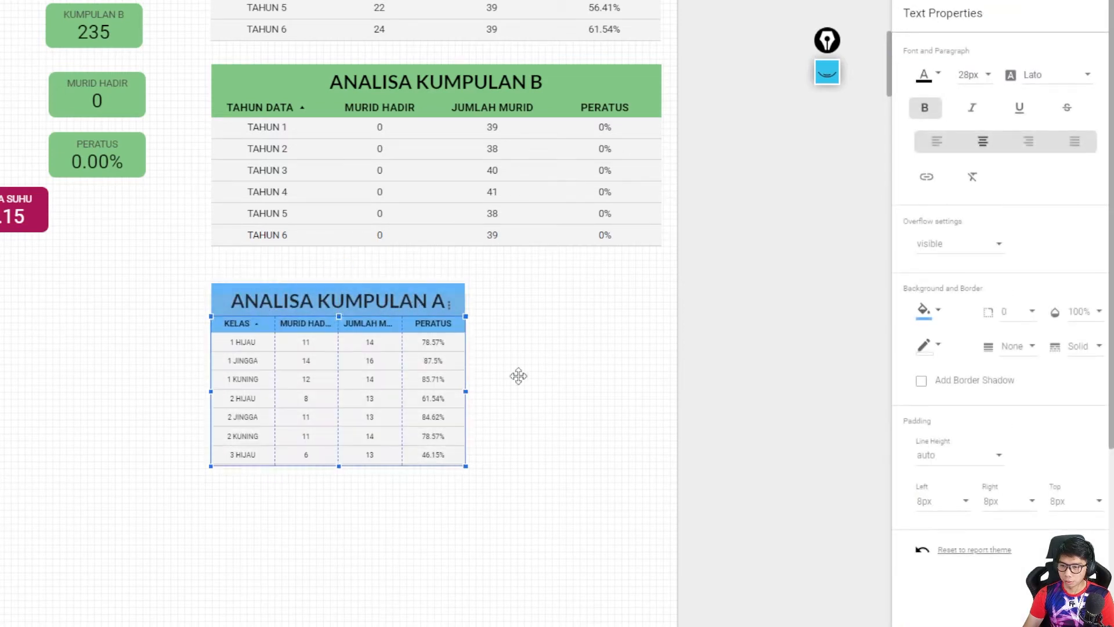
# - Set the KELAS table's title font size to 20px and shorten its title box to fit the smaller text
pyautogui.click(336, 293)
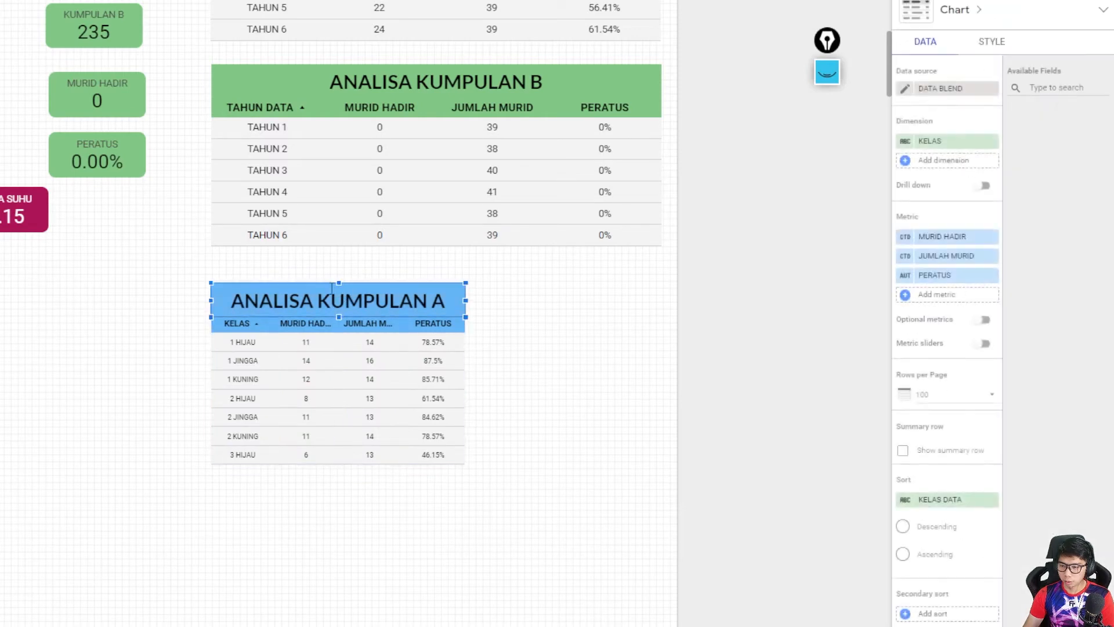
pyautogui.click(980, 81)
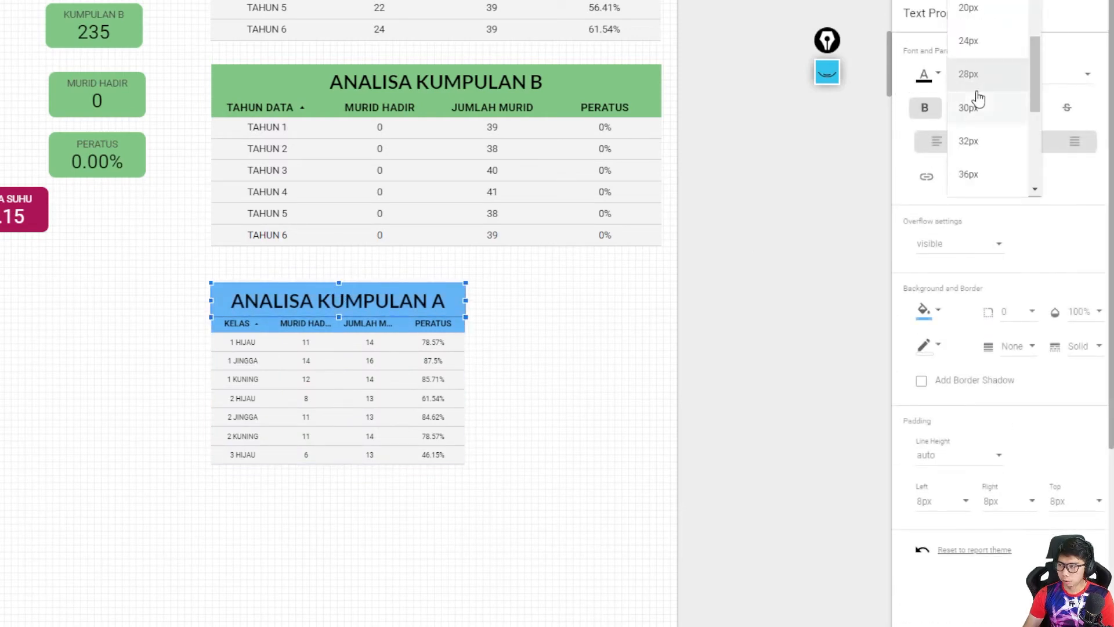
pyautogui.click(968, 8)
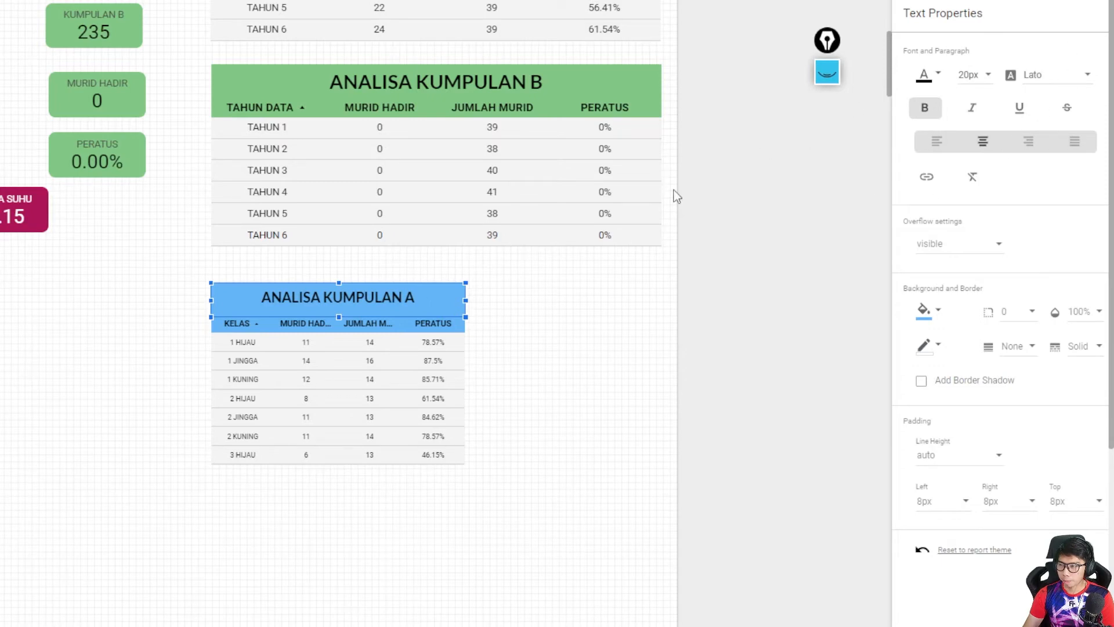
pyautogui.moveTo(339, 282); pyautogui.dragTo(341, 289)
pyautogui.click(625, 355)
# - Rename the KELAS table's MURID HADIR metric to HADIR and its JUMLAH MURID metric to JUM. MURID
pyautogui.click(341, 371)
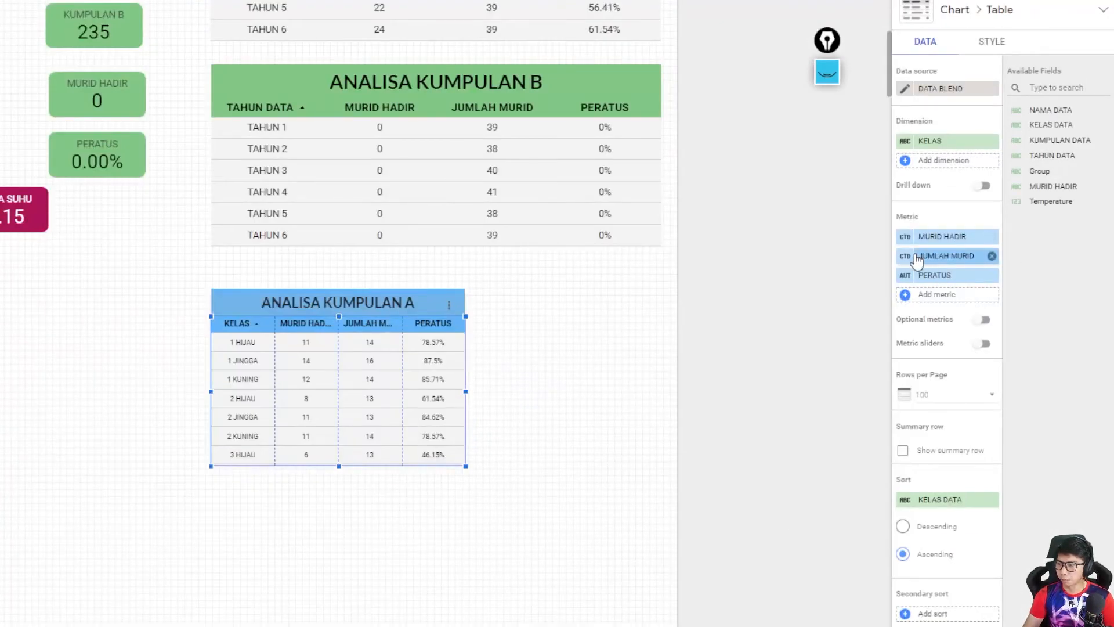
pyautogui.click(906, 237)
pyautogui.write('HADIR')
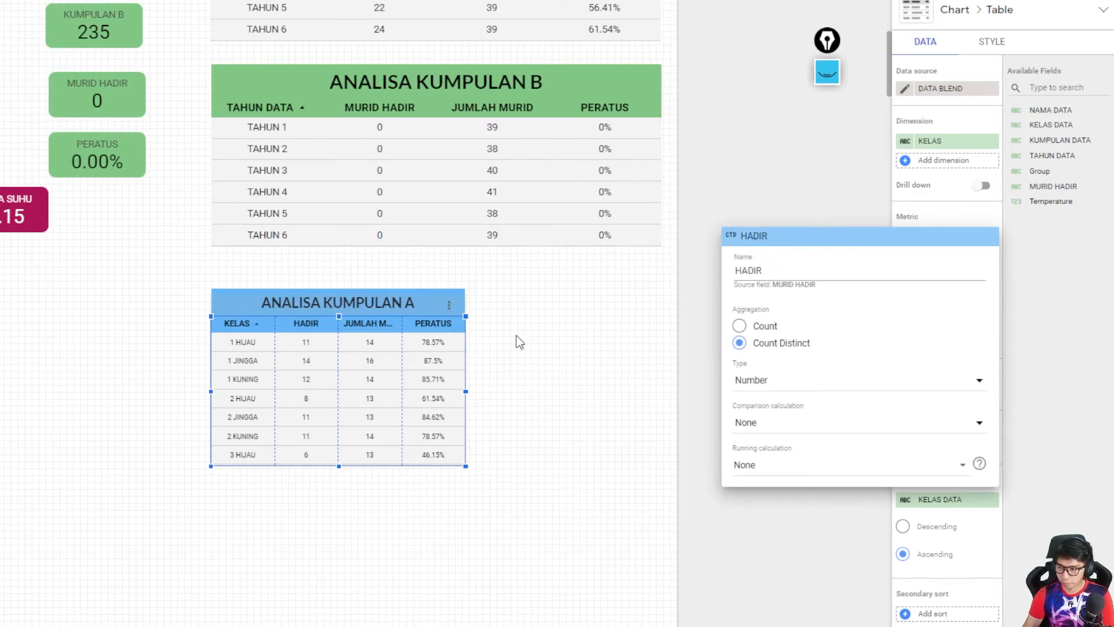
pyautogui.click(519, 341)
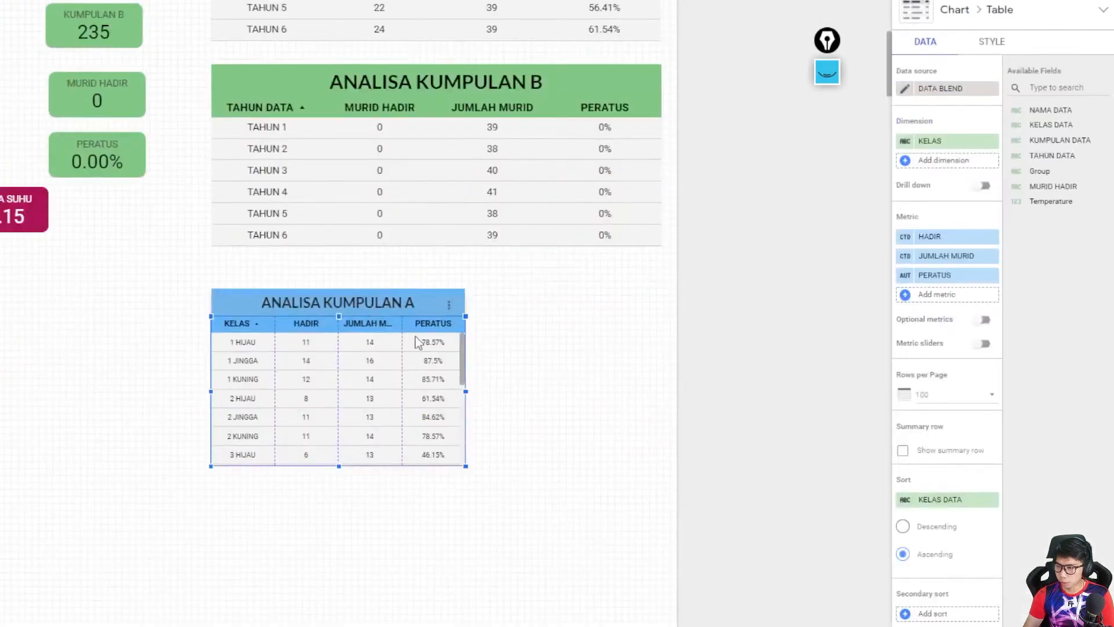
pyautogui.click(949, 256)
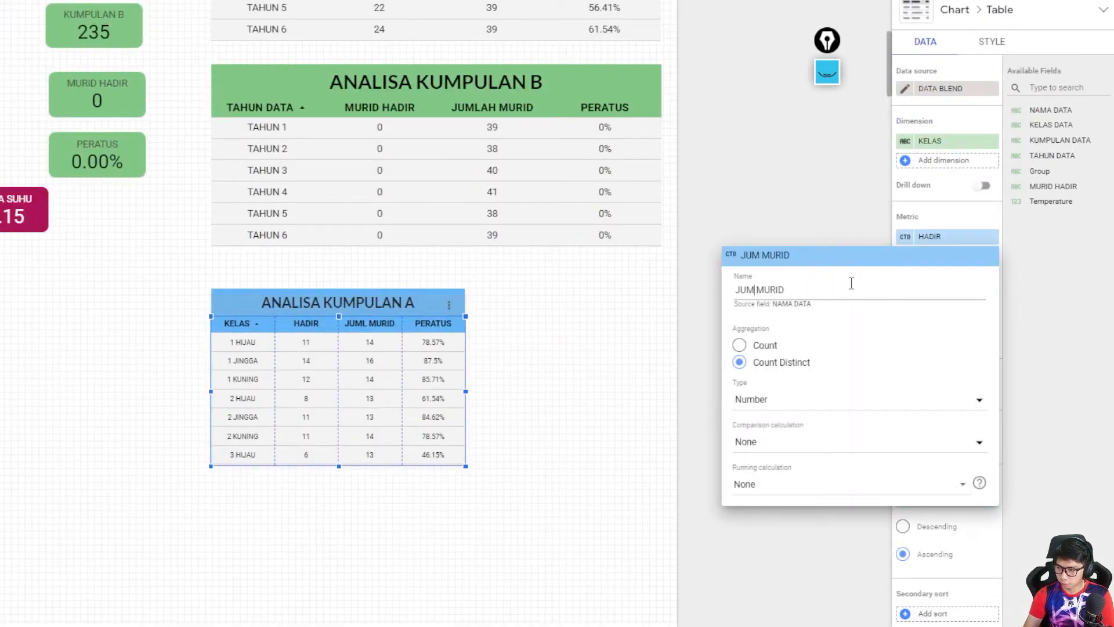
pyautogui.click(592, 319)
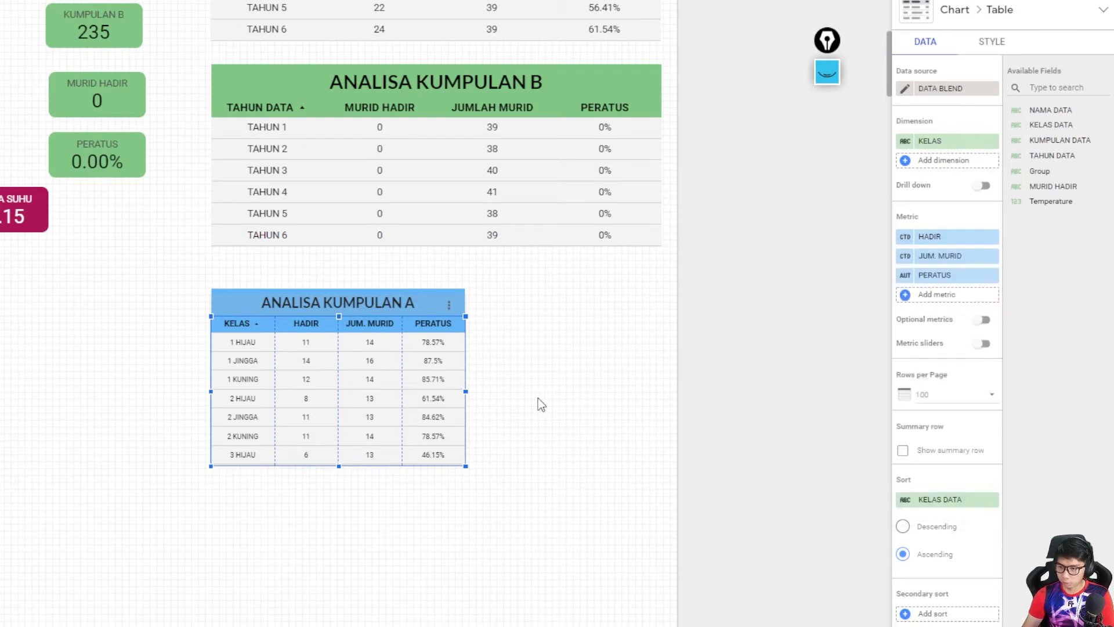
# - Lengthen the KELAS table until every class row down to 6 KUNING fits
pyautogui.click(551, 378)
pyautogui.moveTo(339, 466); pyautogui.dragTo(339, 614)
pyautogui.scroll(-6, 471, 547)
pyautogui.moveTo(343, 229); pyautogui.dragTo(339, 287)
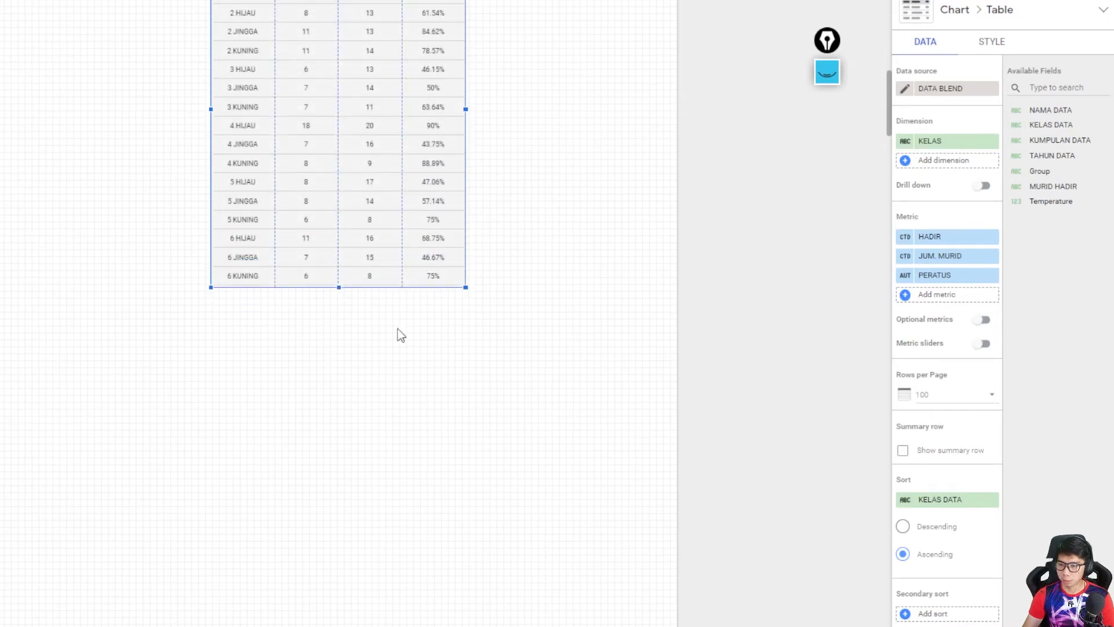
pyautogui.click(377, 314)
# - Move the KELAS table and its title up together, closer to the KUMPULAN B year table
pyautogui.scroll(6, 562, 408)
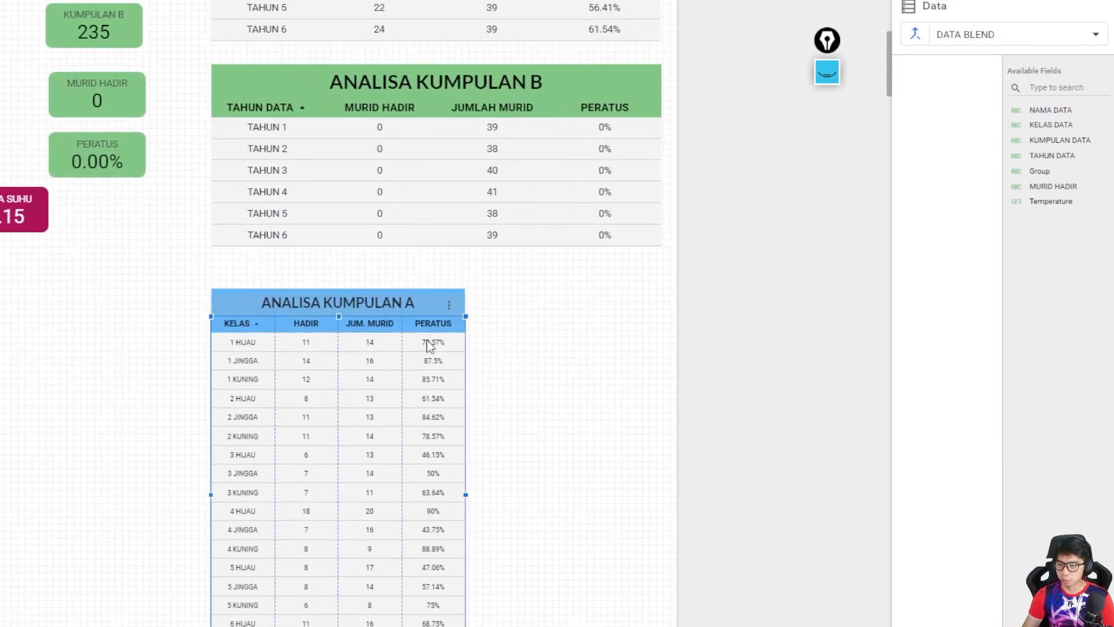
pyautogui.keyDown('shift'); pyautogui.click(386, 292); pyautogui.keyUp('shift')
pyautogui.moveTo(395, 377); pyautogui.dragTo(394, 358)
pyautogui.click(600, 366)
# - Duplicate the KELAS table with its title and align the copy with the right edge of the KUMPULAN B year table
pyautogui.click(408, 284)
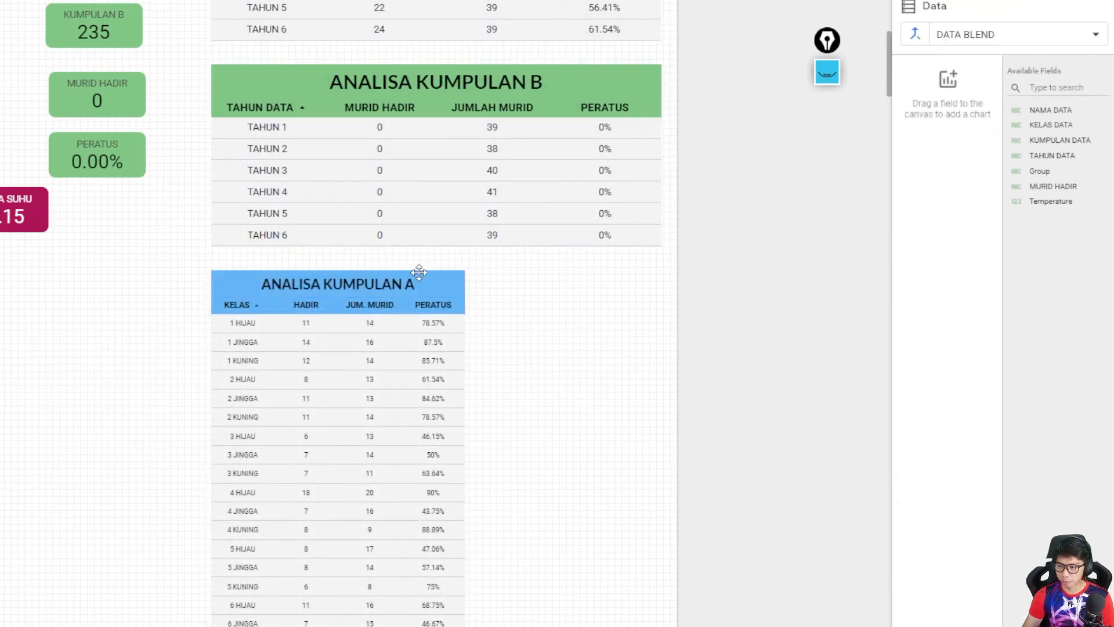
pyautogui.click(418, 278)
pyautogui.keyDown('shift'); pyautogui.click(418, 319); pyautogui.keyUp('shift')
pyautogui.hotkey('ctrl', 'c')
pyautogui.hotkey('ctrl', 'v')
pyautogui.moveTo(419, 389); pyautogui.dragTo(562, 369)
# - Move the original KELAS table and title left until a small gap separates them from the copy
pyautogui.click(246, 286)
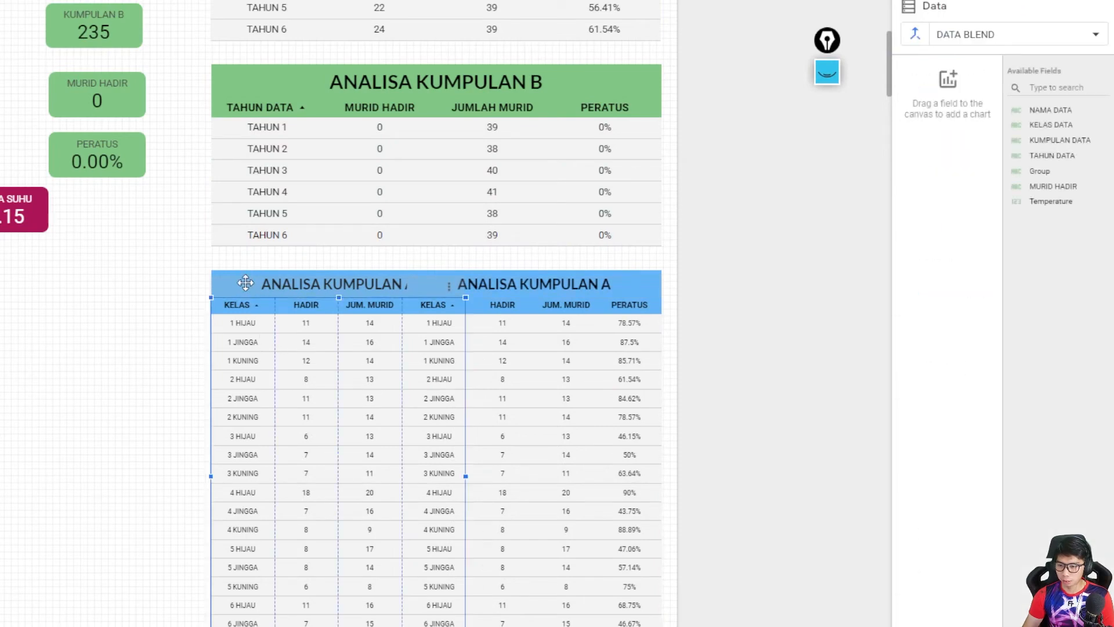
pyautogui.click(241, 282)
pyautogui.keyDown('shift'); pyautogui.click(249, 313); pyautogui.keyUp('shift')
pyautogui.moveTo(298, 326); pyautogui.dragTo(230, 326)
pyautogui.click(412, 331)
pyautogui.click(263, 213)
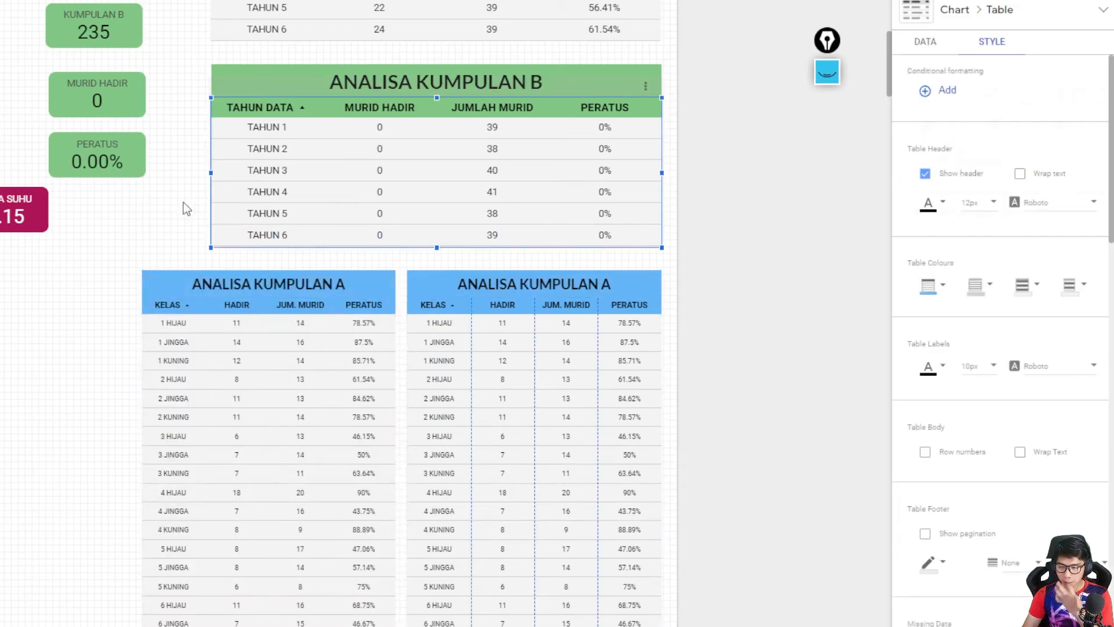
pyautogui.scroll(4, 197, 209)
pyautogui.scroll(-5, 581, 356)
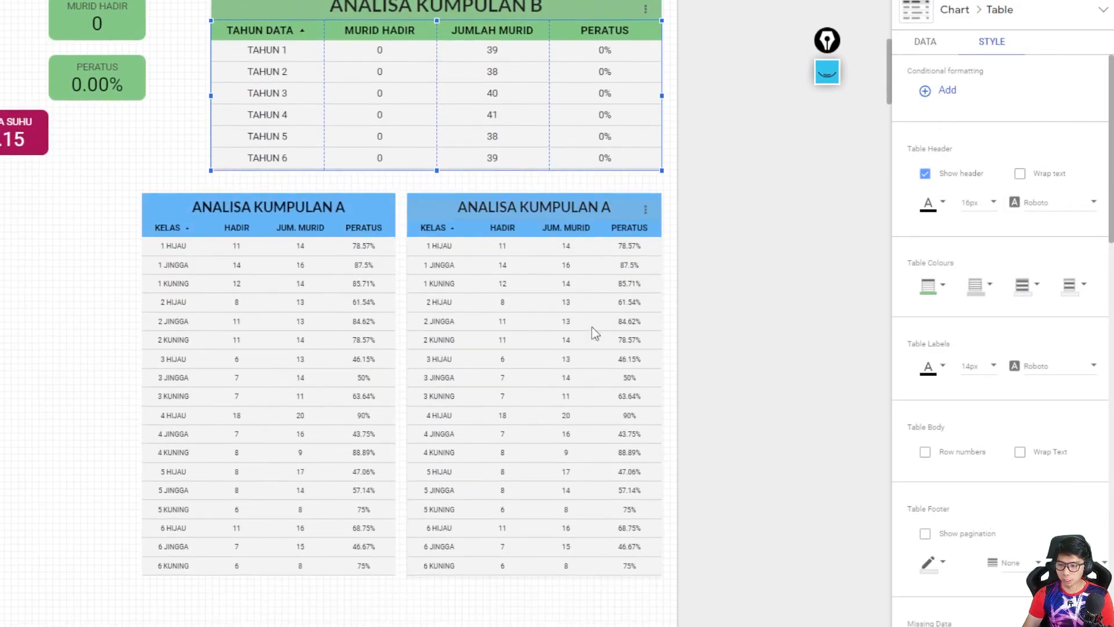
# - Retitle the copied class table as ANALISA KUMPULAN B
pyautogui.doubleClick(486, 198)
pyautogui.click(609, 205)
pyautogui.press('BackSpace')
pyautogui.write('B')
# - Replace the copied class table's filter with KUMPULAN B BLEND
pyautogui.click(557, 289)
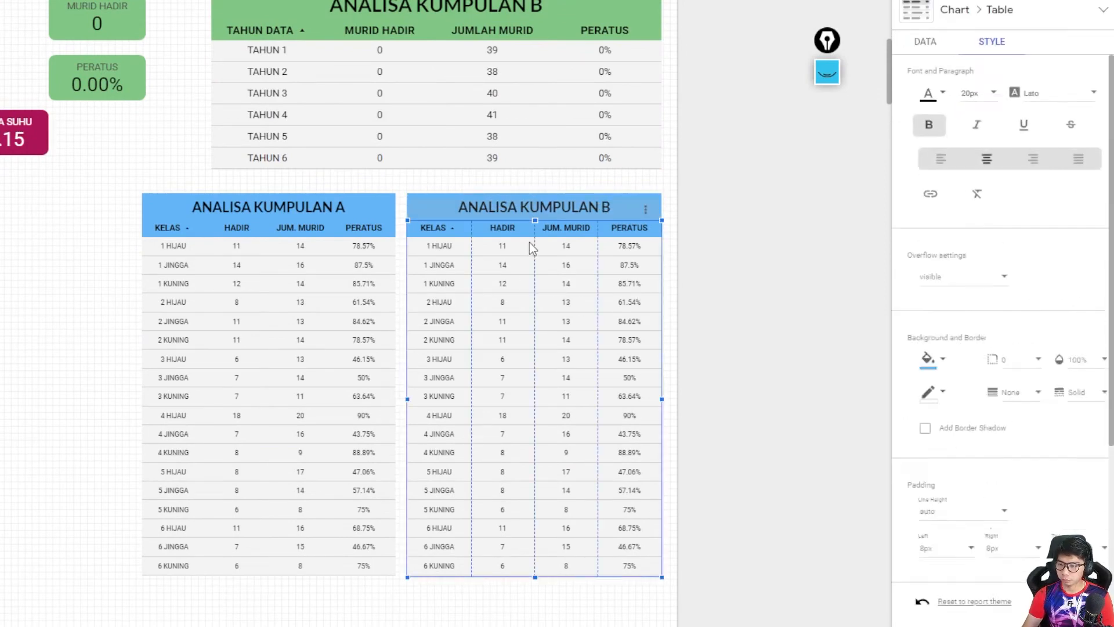
pyautogui.scroll(-15, 940, 379)
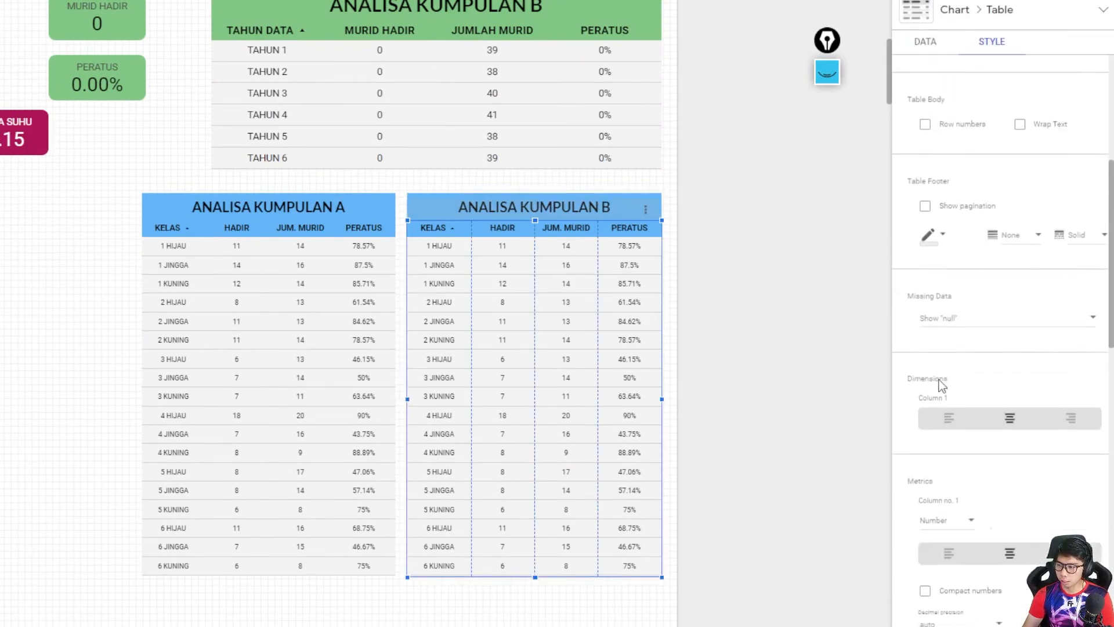
pyautogui.scroll(5, 940, 347)
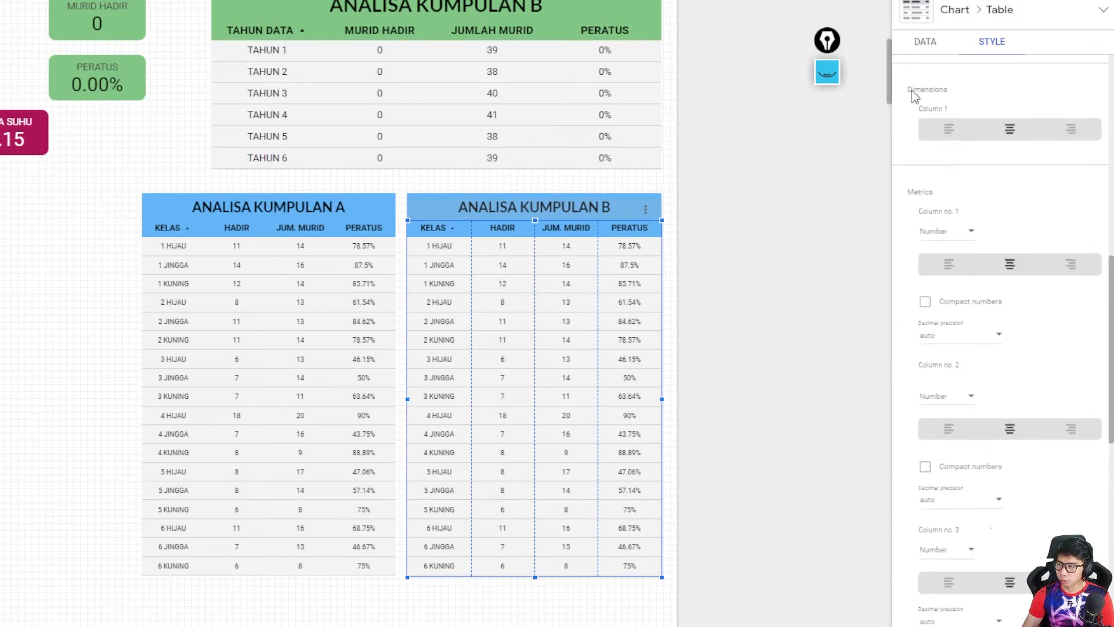
pyautogui.click(925, 43)
pyautogui.click(955, 265)
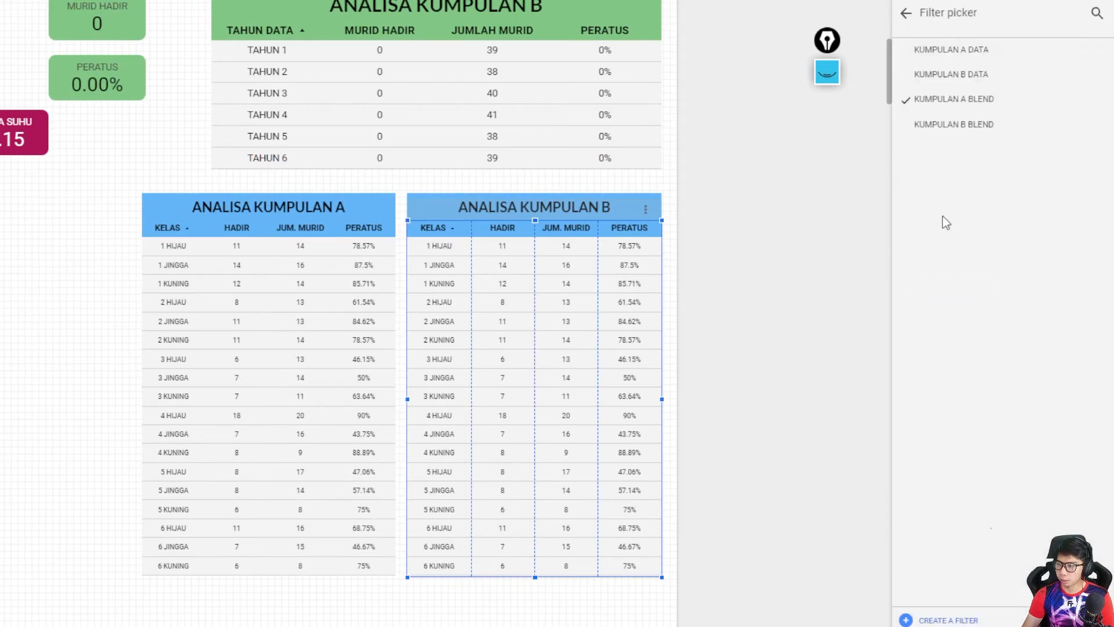
pyautogui.click(952, 129)
pyautogui.click(704, 313)
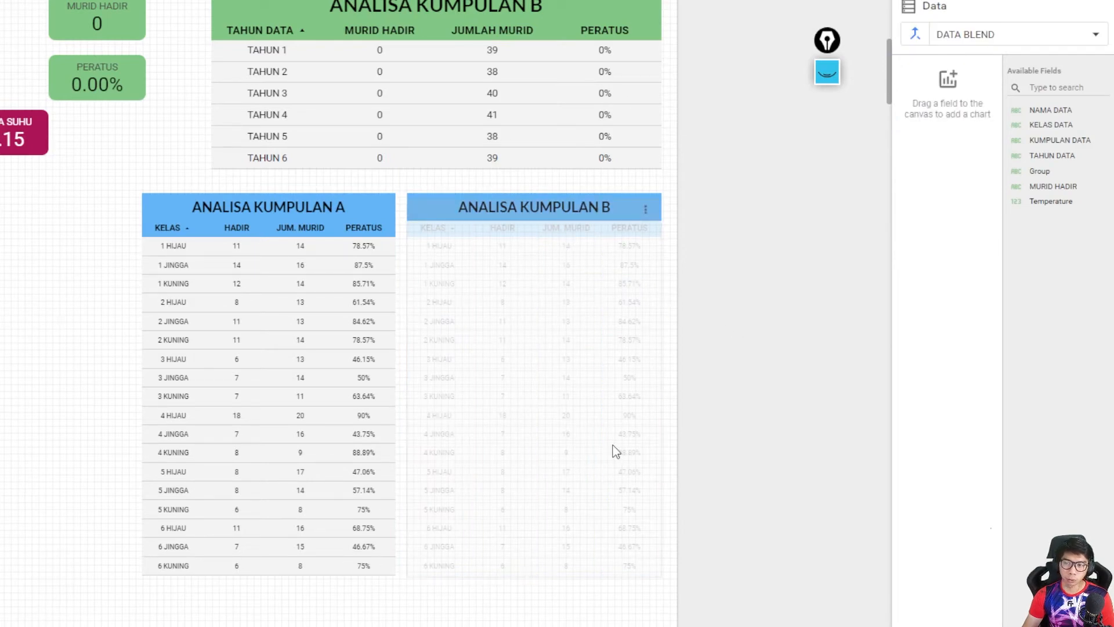
pyautogui.scroll(7, 6, 224)
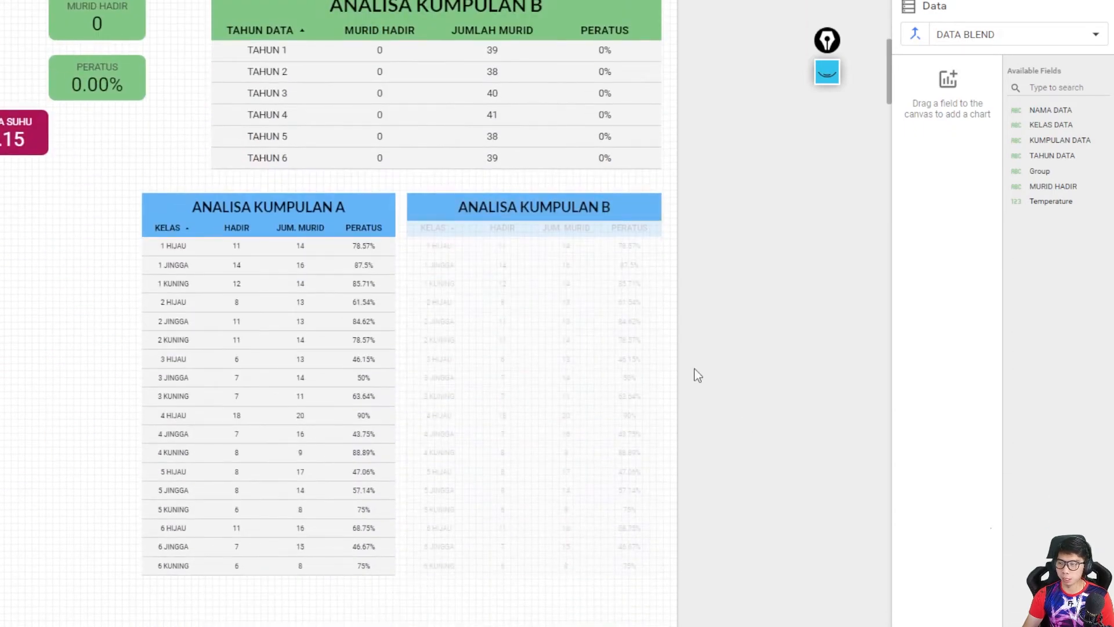
# - Change the KUMPULAN B class table's header background and its title box background to light green
pyautogui.click(622, 286)
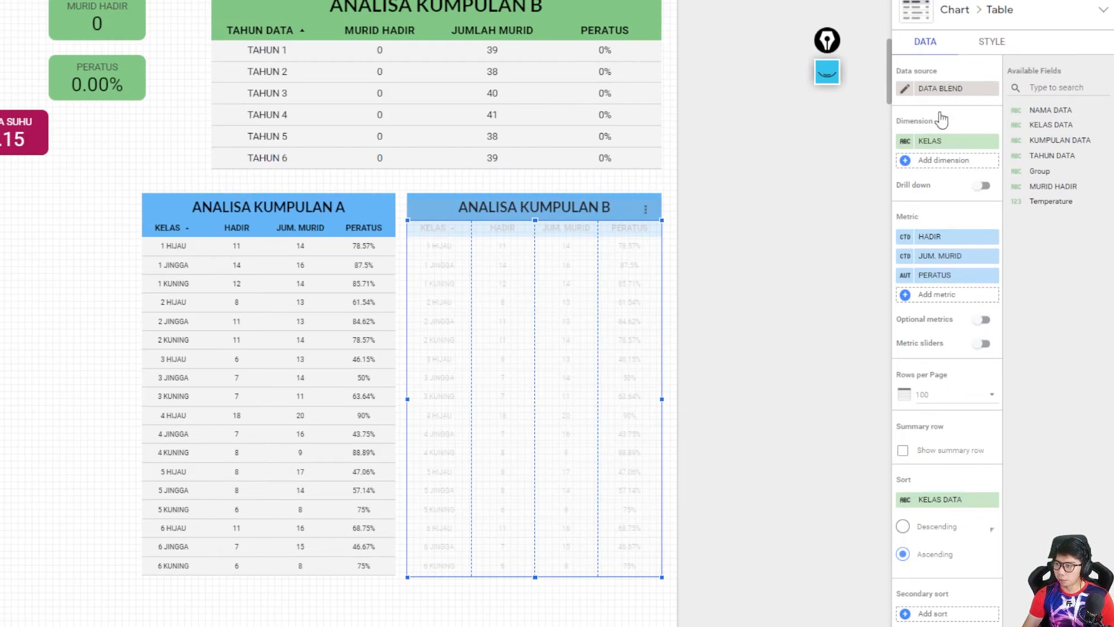
pyautogui.click(981, 42)
pyautogui.scroll(-3, 945, 138)
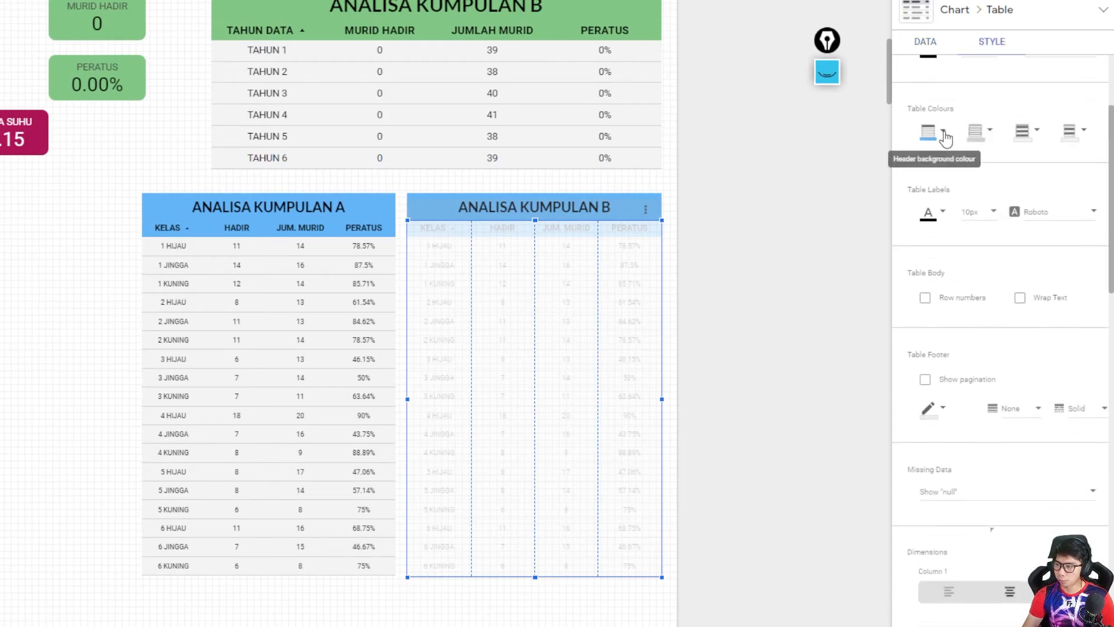
pyautogui.click(944, 136)
pyautogui.click(715, 231)
pyautogui.click(611, 206)
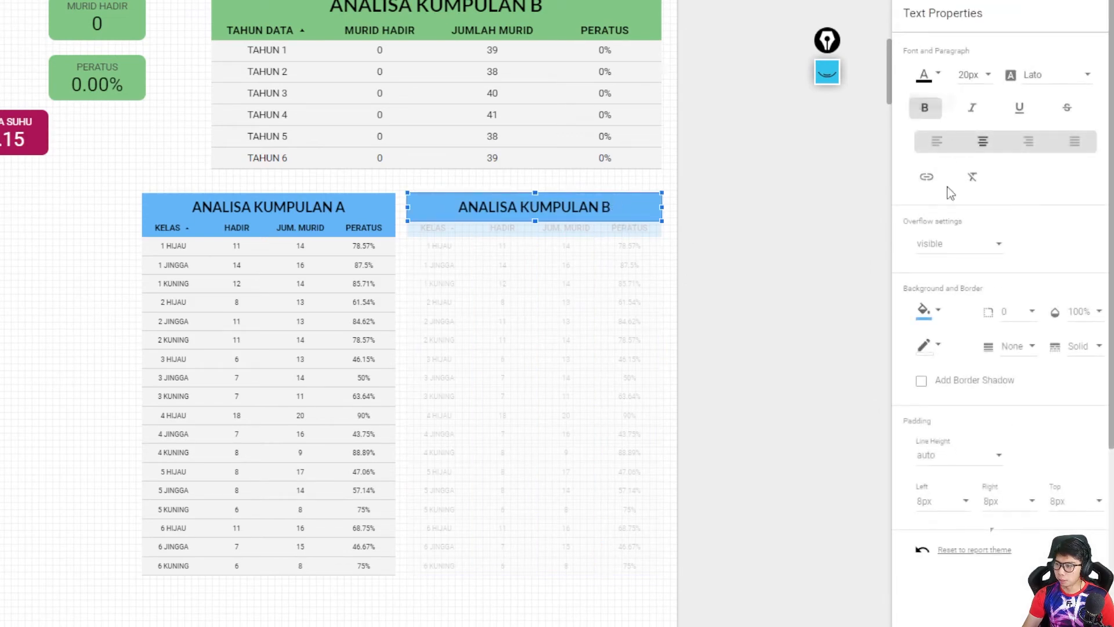
pyautogui.click(926, 310)
pyautogui.click(997, 443)
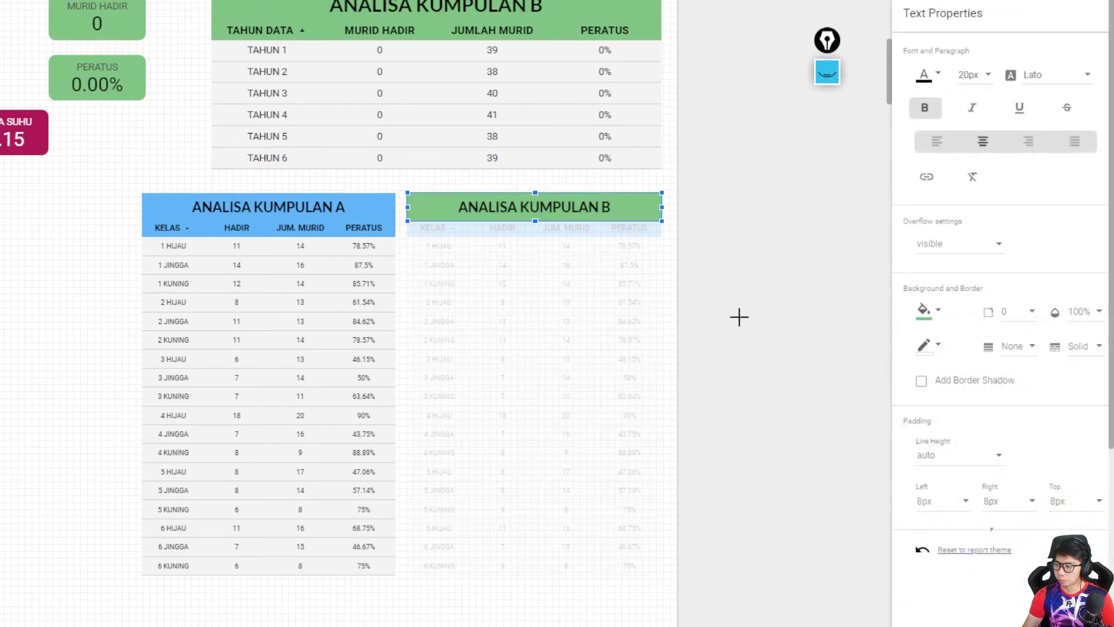
pyautogui.click(723, 314)
# - Reload the report page to refresh its data
pyautogui.scroll(2, 235, 276)
pyautogui.scroll(5, 236, 276)
pyautogui.scroll(-4, 236, 276)
pyautogui.press('F5')
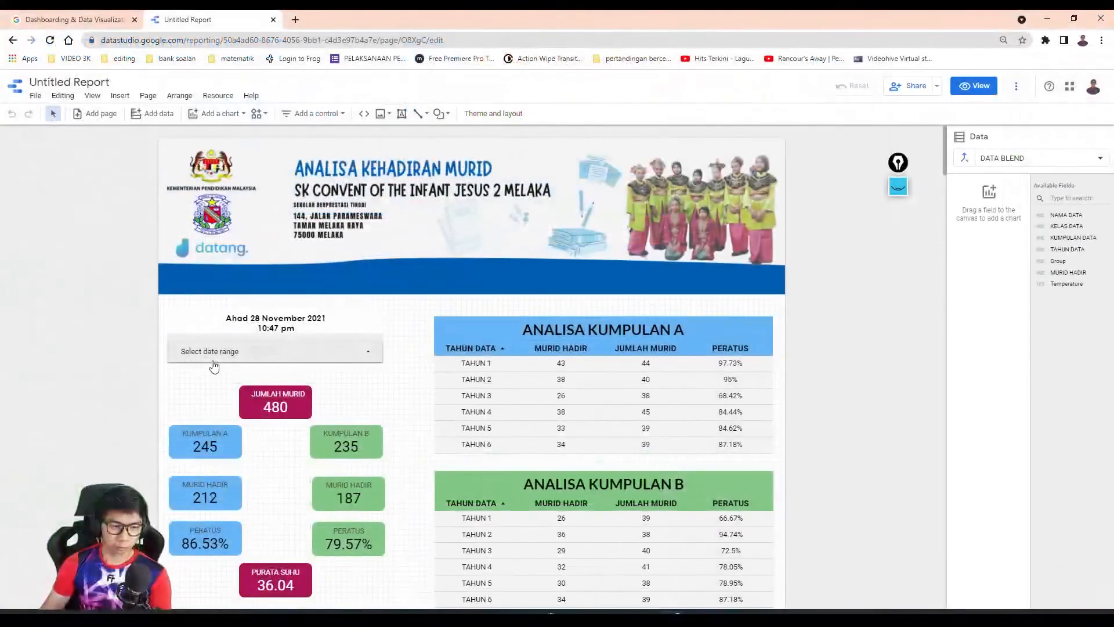
# - Examine the two class tables and check the filter applied to the KUMPULAN B class table
pyautogui.scroll(-1, 622, 406)
pyautogui.scroll(-4, 623, 400)
pyautogui.scroll(-1, 568, 382)
pyautogui.click(730, 388)
pyautogui.scroll(-6, 1000, 458)
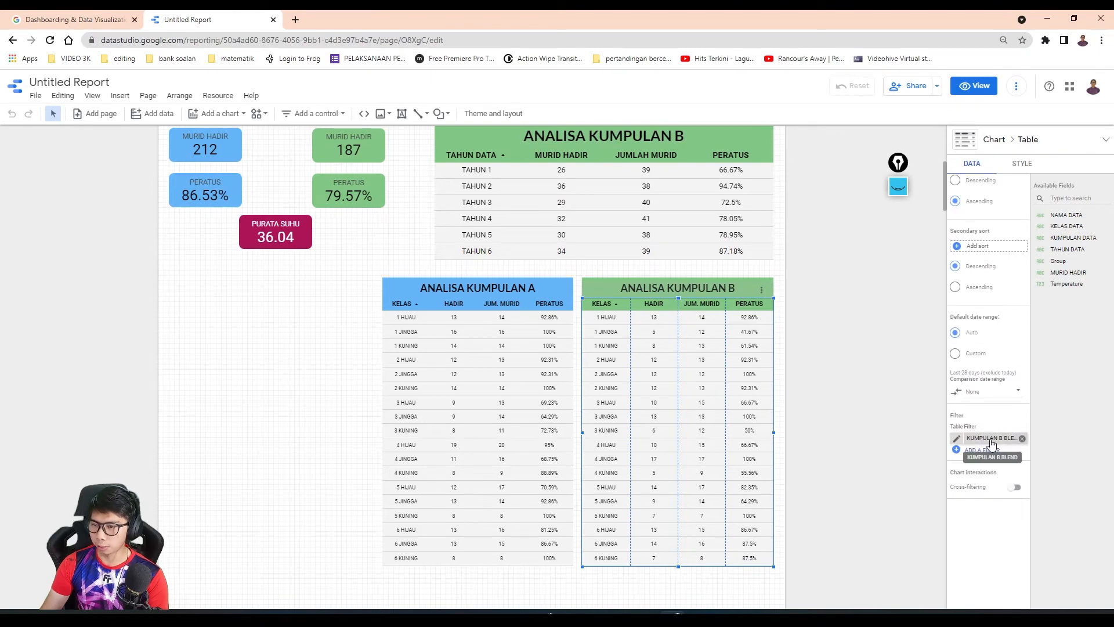
# - Set the report's date range to 19 Nov 2021 for both start and end, and check the updated tables
pyautogui.scroll(5, 523, 381)
pyautogui.click(286, 299)
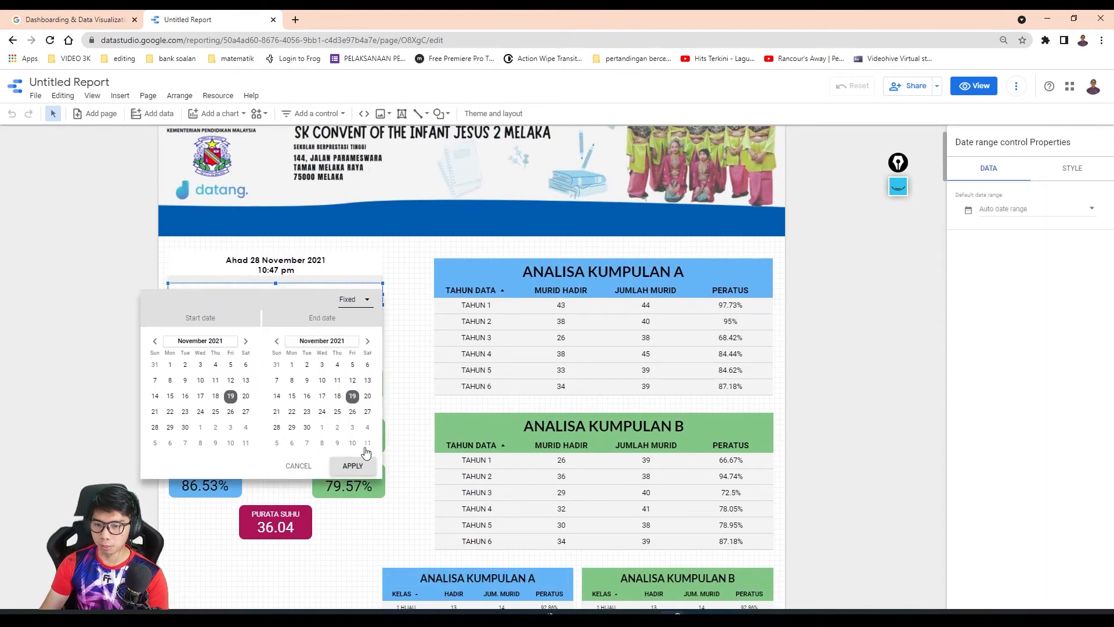
pyautogui.click(364, 465)
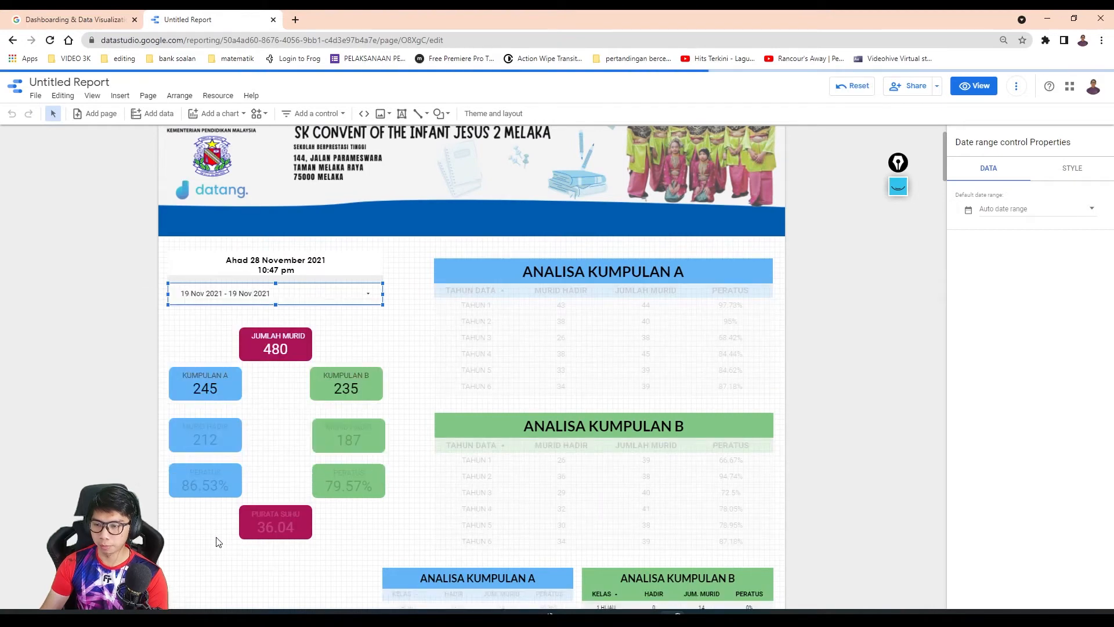
pyautogui.scroll(-2, 219, 540)
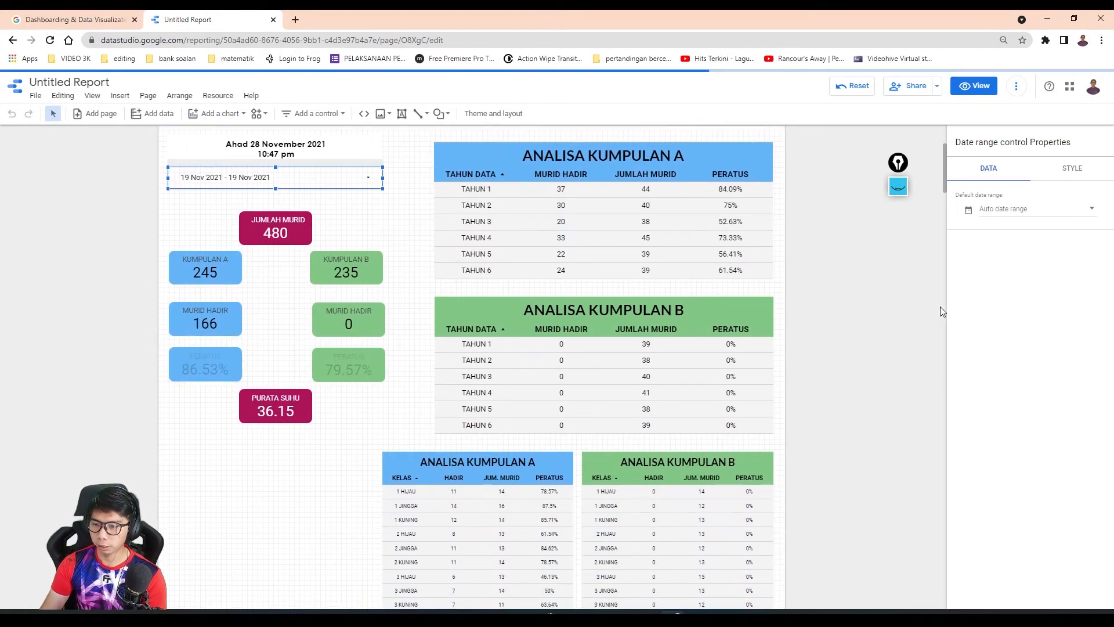
pyautogui.scroll(-4, 622, 405)
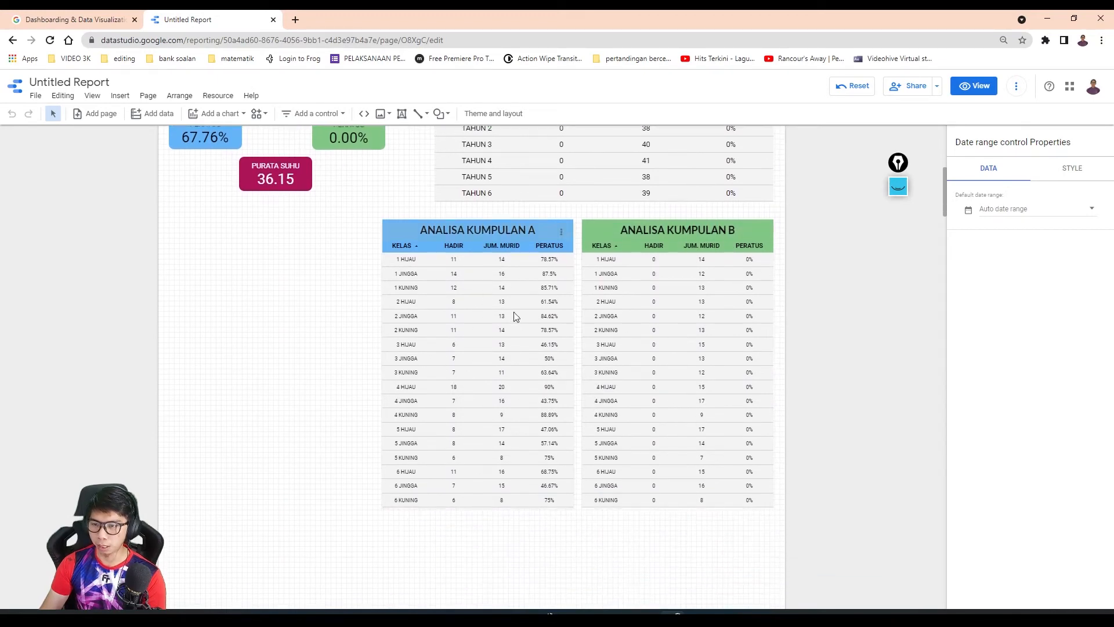
# - Set the KUMPULAN A class table's label size to 12px and lengthen the table until every class row fits
pyautogui.click(459, 267)
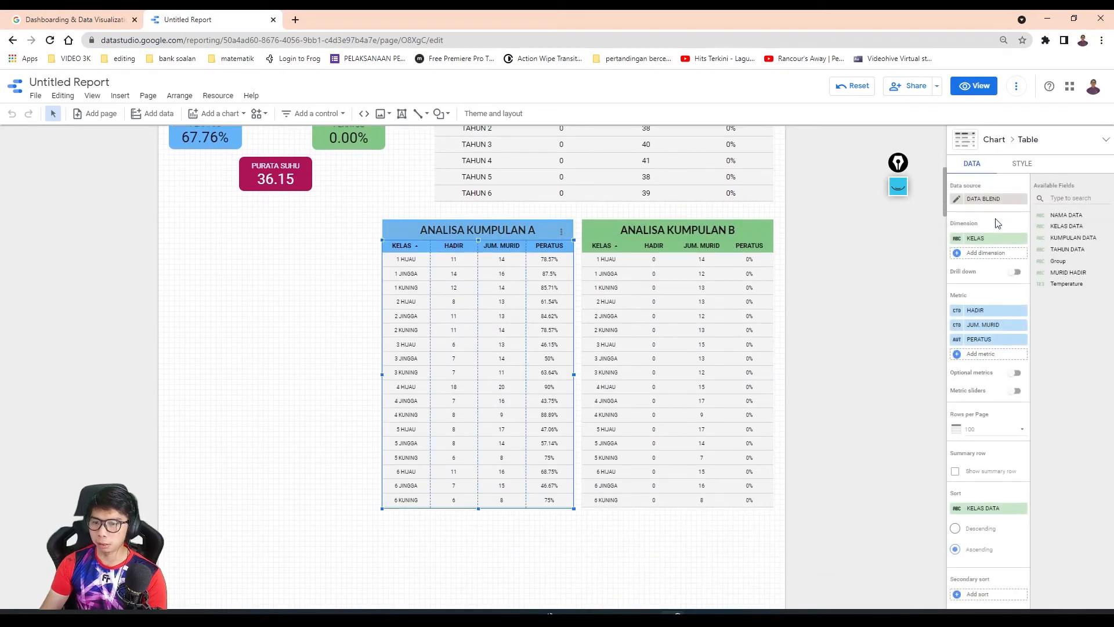
pyautogui.click(1019, 165)
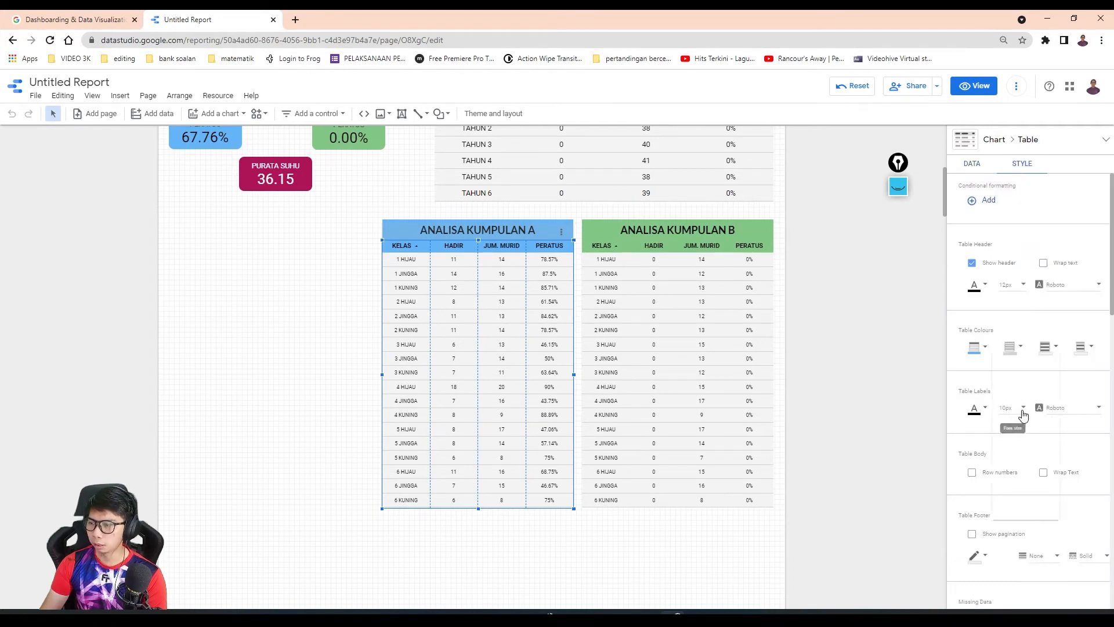
pyautogui.click(1023, 410)
pyautogui.click(1018, 427)
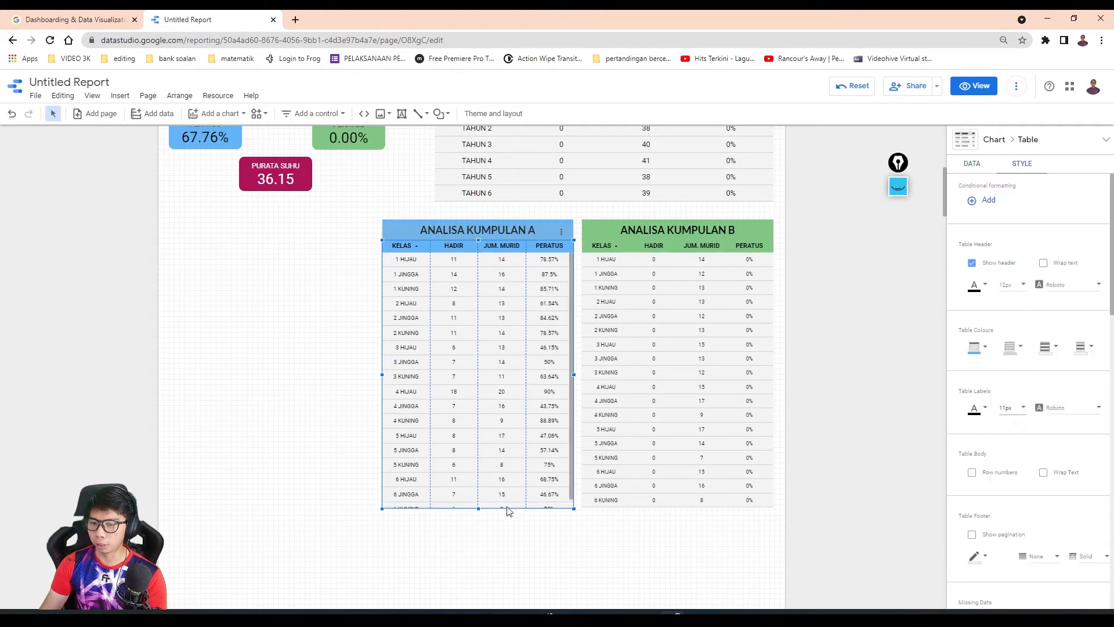
pyautogui.moveTo(479, 510); pyautogui.dragTo(479, 515)
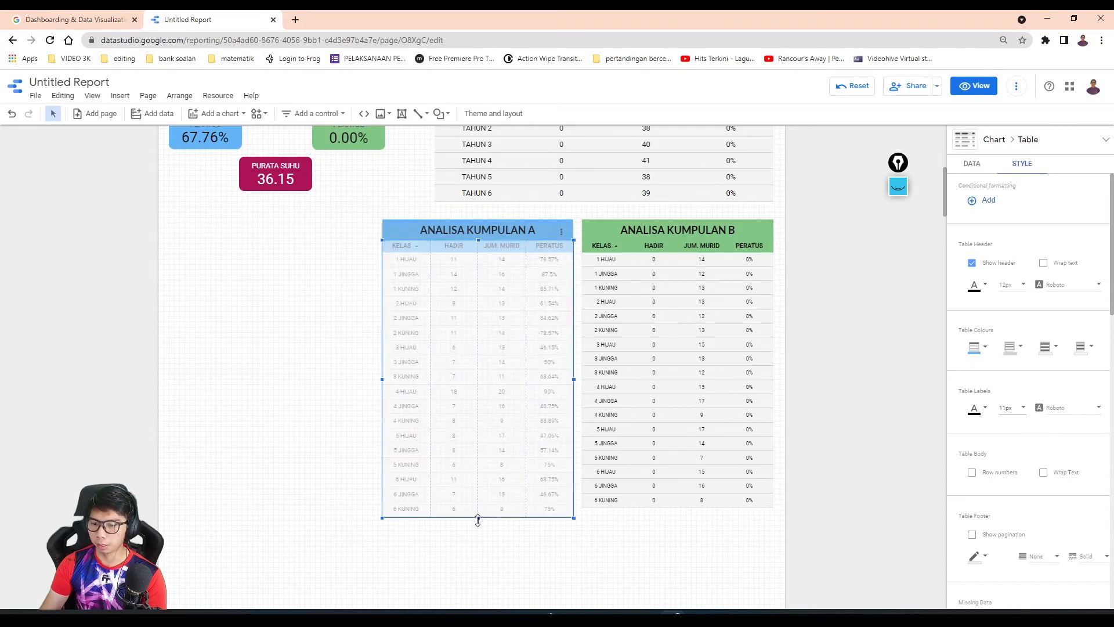
pyautogui.click(1019, 405)
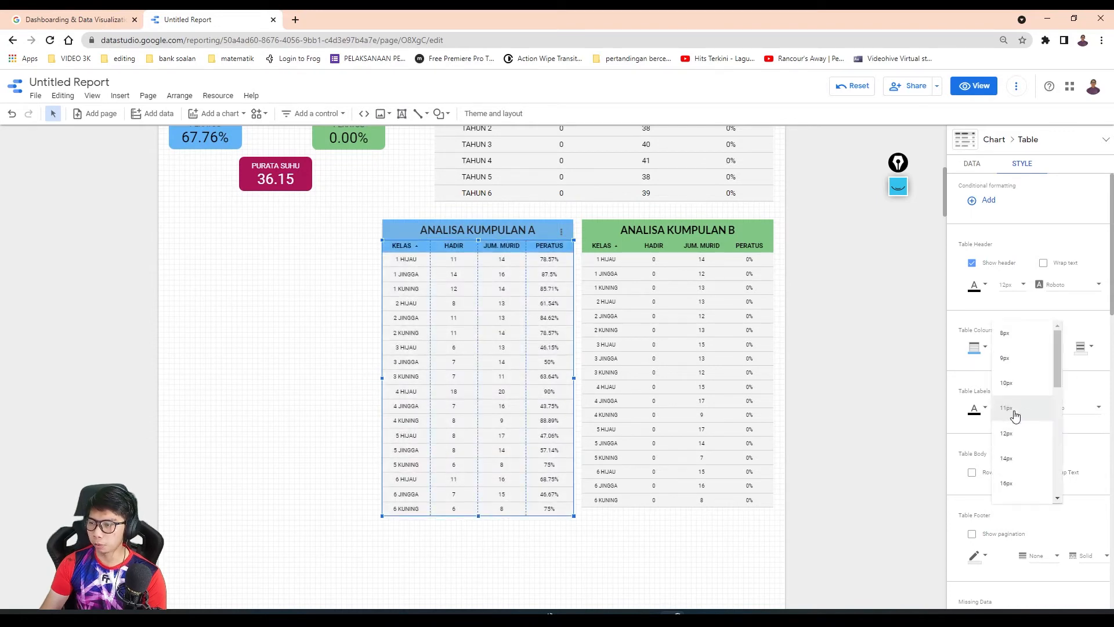
pyautogui.click(1012, 432)
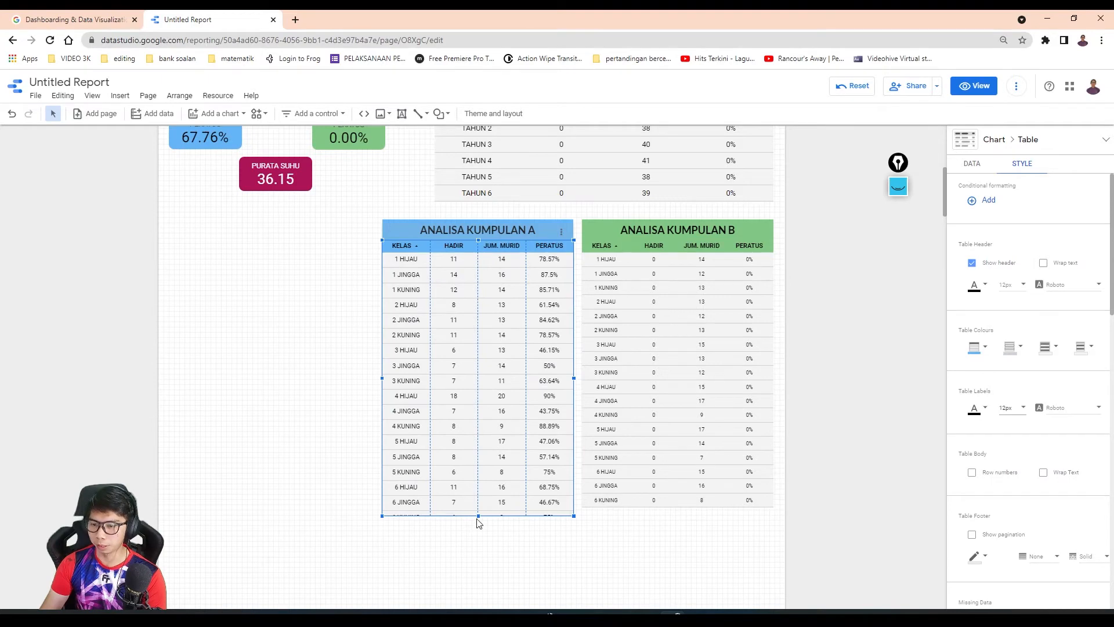
pyautogui.moveTo(478, 516); pyautogui.dragTo(477, 519)
# - Set the KUMPULAN B class table's label size to 12px and lengthen it to match the KUMPULAN A class table
pyautogui.click(647, 454)
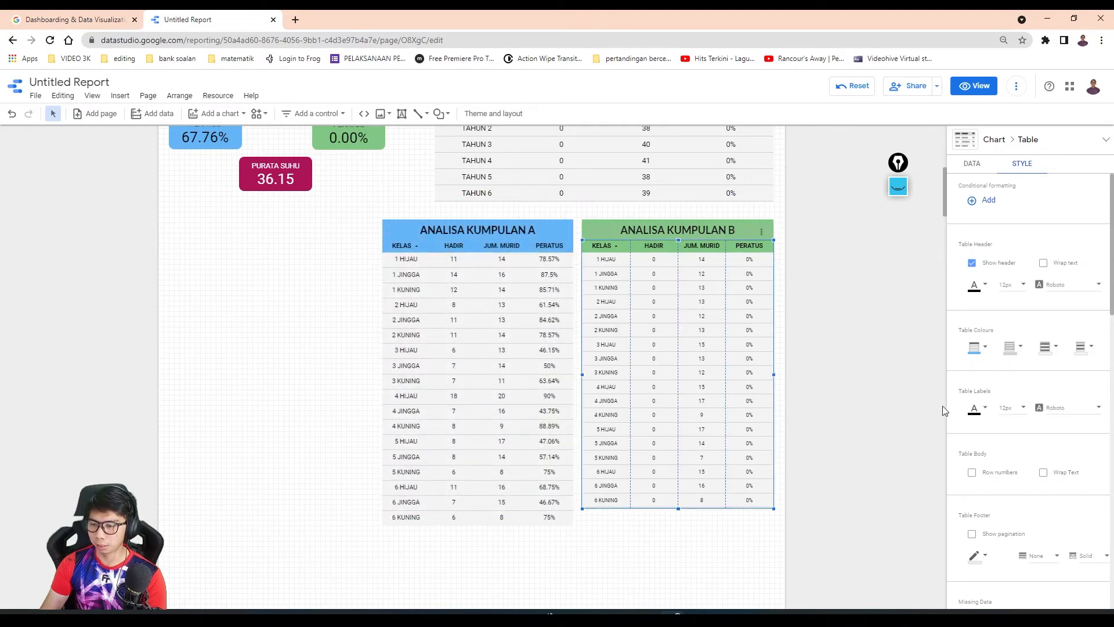
pyautogui.click(1014, 410)
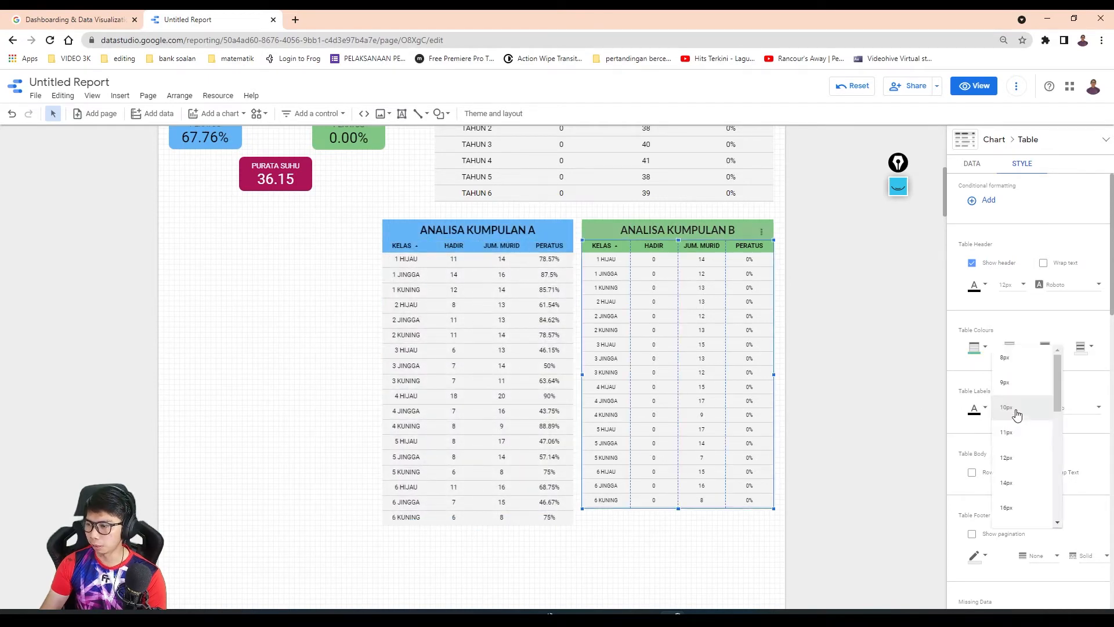
pyautogui.click(1007, 458)
pyautogui.moveTo(683, 509); pyautogui.dragTo(678, 526)
pyautogui.click(704, 537)
# - Move the three green KUMPULAN B scorecards closer to the blue ones and recentre the JUMLAH MURID and PURATA SUHU scorecards between them
pyautogui.scroll(4, 300, 318)
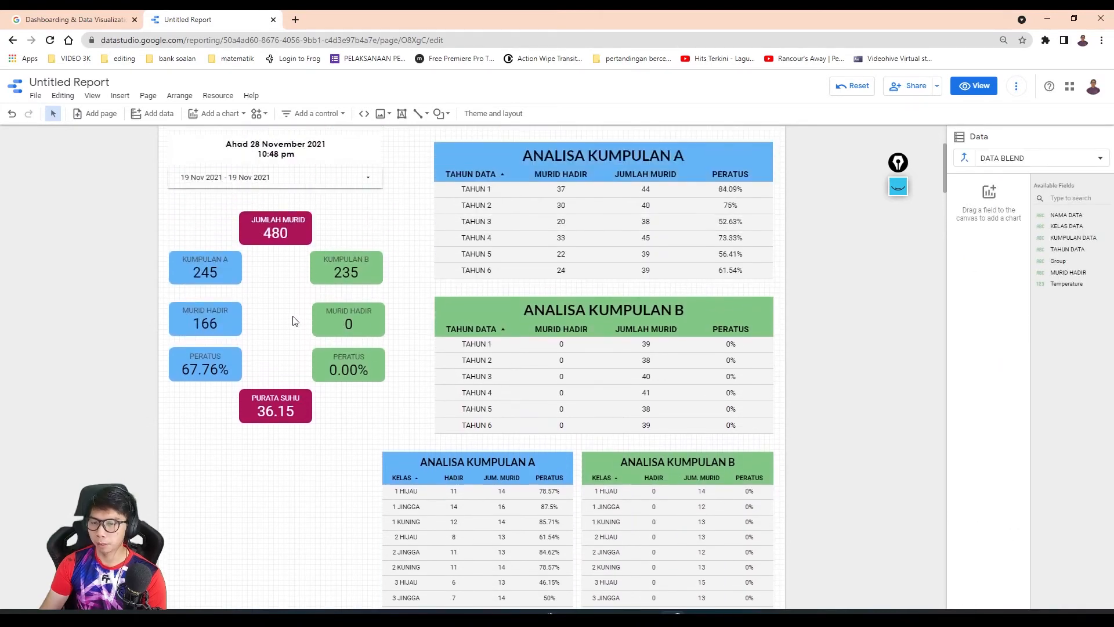
pyautogui.scroll(1, 443, 440)
pyautogui.click(485, 363)
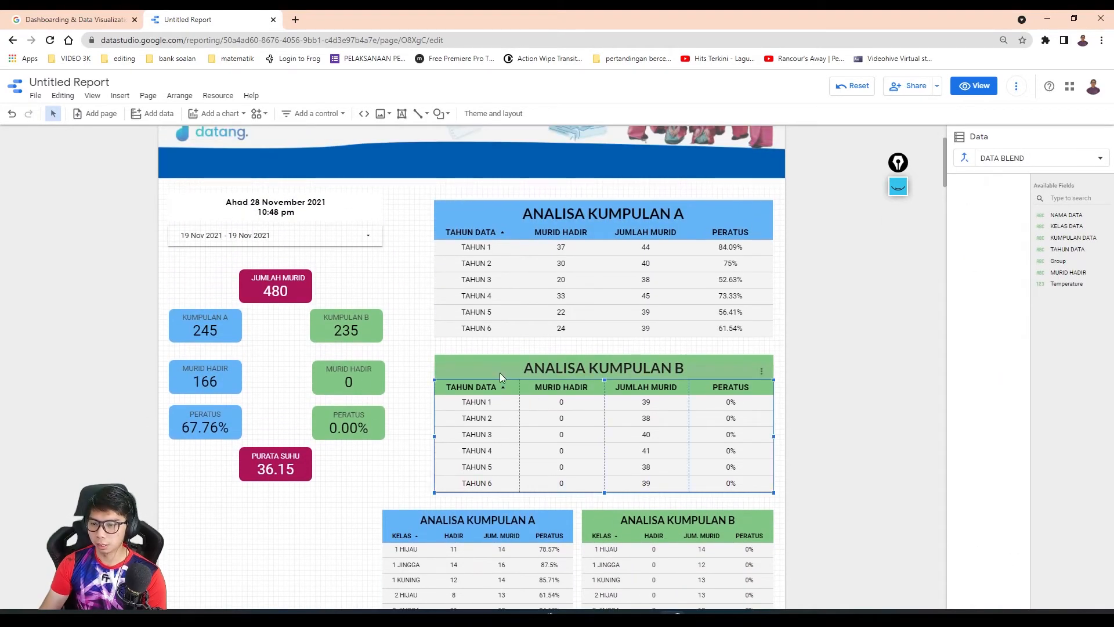
pyautogui.moveTo(354, 328); pyautogui.dragTo(332, 326)
pyautogui.moveTo(352, 380); pyautogui.dragTo(328, 383)
pyautogui.moveTo(351, 423); pyautogui.dragTo(324, 423)
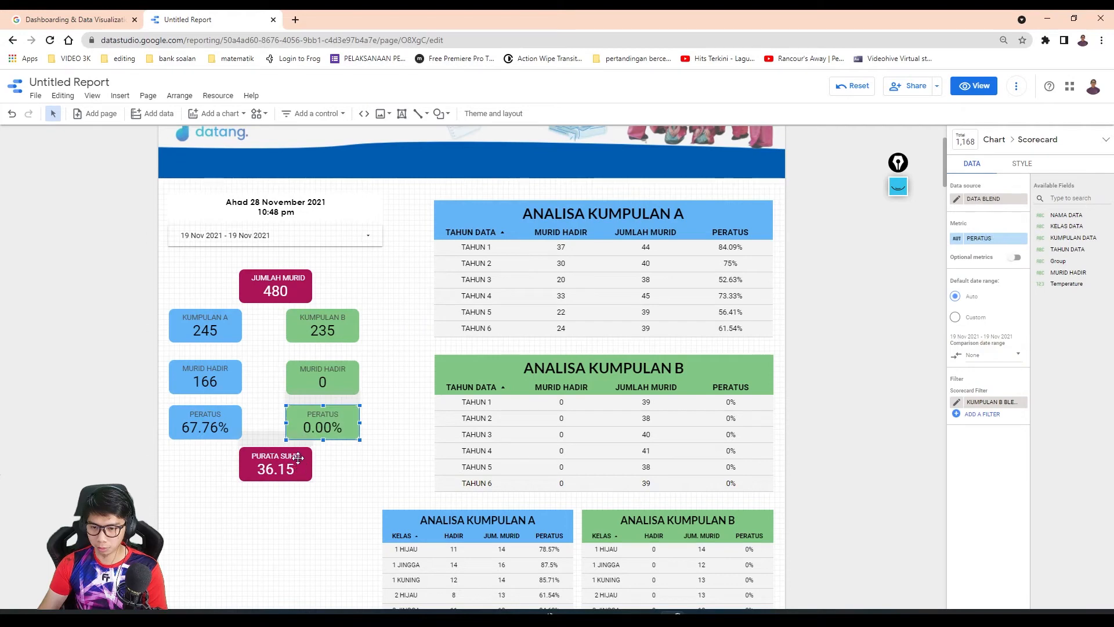
pyautogui.moveTo(300, 461); pyautogui.dragTo(292, 466)
pyautogui.moveTo(299, 281); pyautogui.dragTo(288, 280)
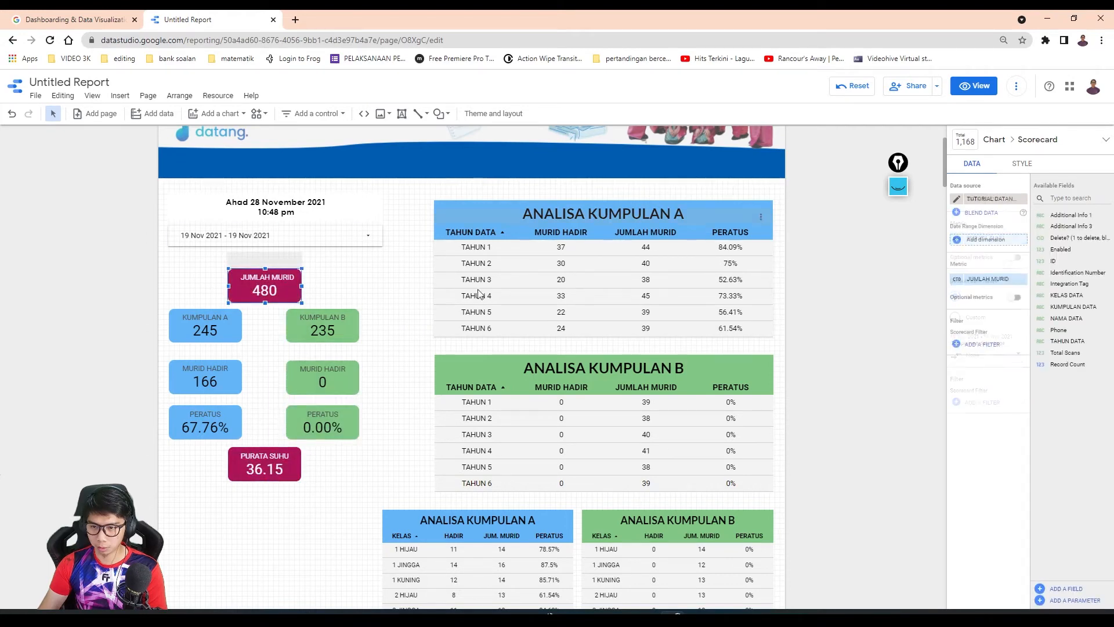
# - Widen both school-year tables with their title boxes leftward to align with the left edge of the KUMPULAN A class table
pyautogui.click(484, 372)
pyautogui.click(451, 367)
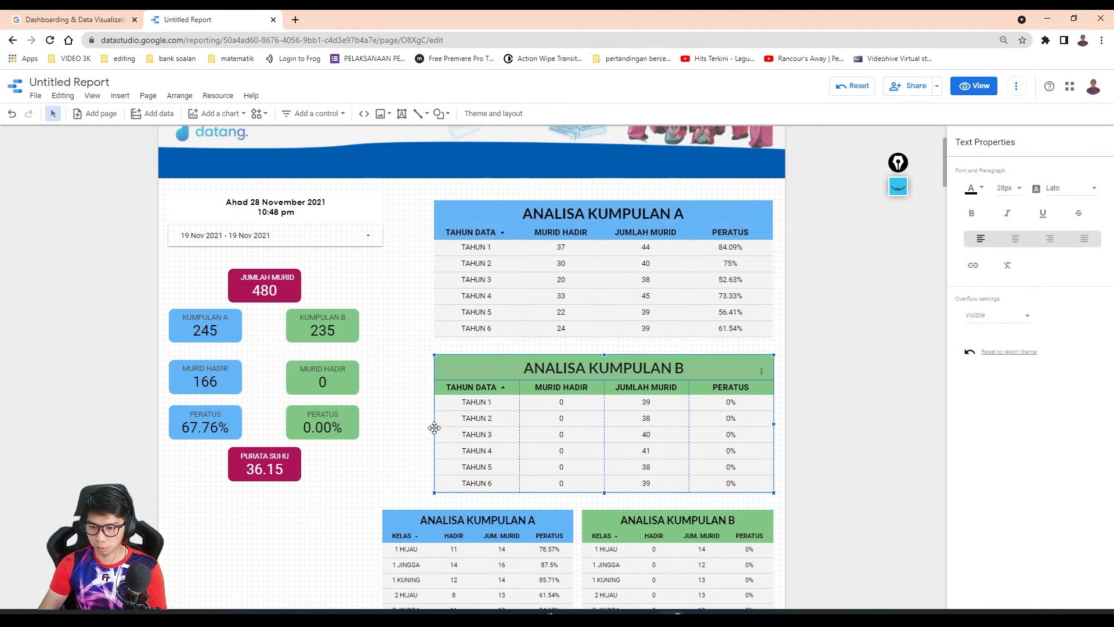
pyautogui.moveTo(435, 424); pyautogui.dragTo(381, 437)
pyautogui.click(473, 282)
pyautogui.keyDown('shift'); pyautogui.click(448, 207); pyautogui.keyUp('shift')
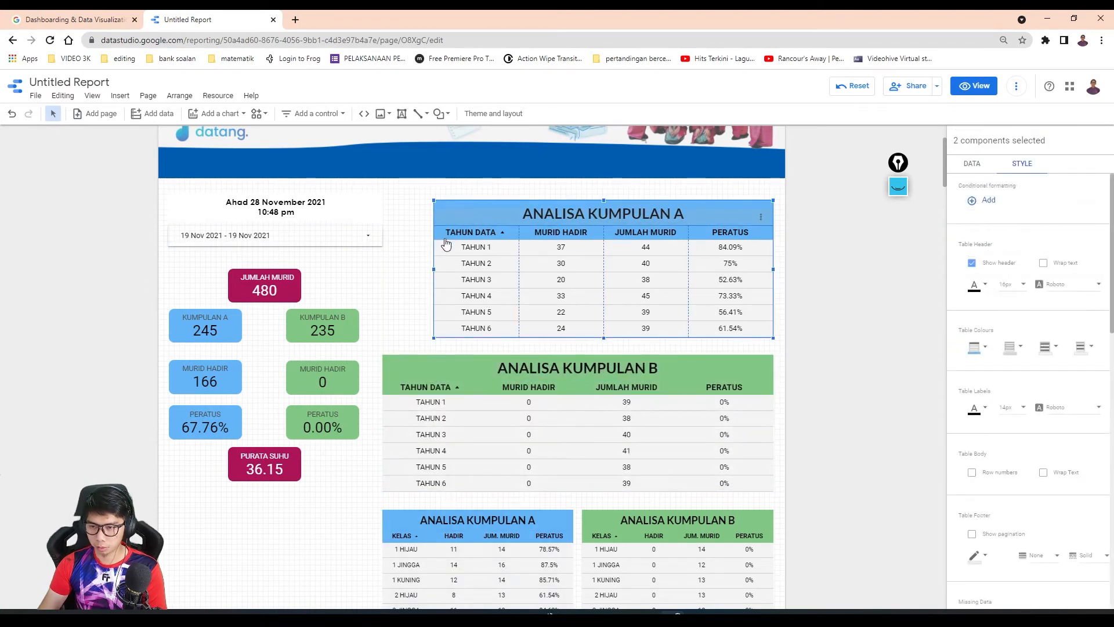
pyautogui.moveTo(434, 269); pyautogui.dragTo(381, 277)
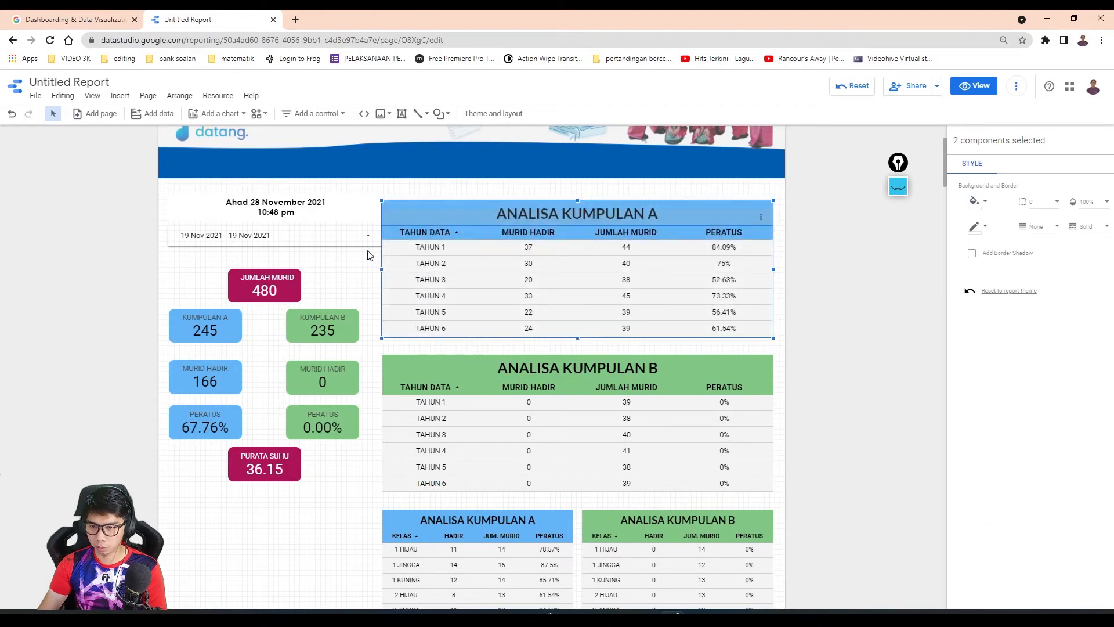
# - Narrow the date range control and the embedded date-and-time clock so both clear the widened KUMPULAN A year table
pyautogui.click(380, 236)
pyautogui.click(380, 237)
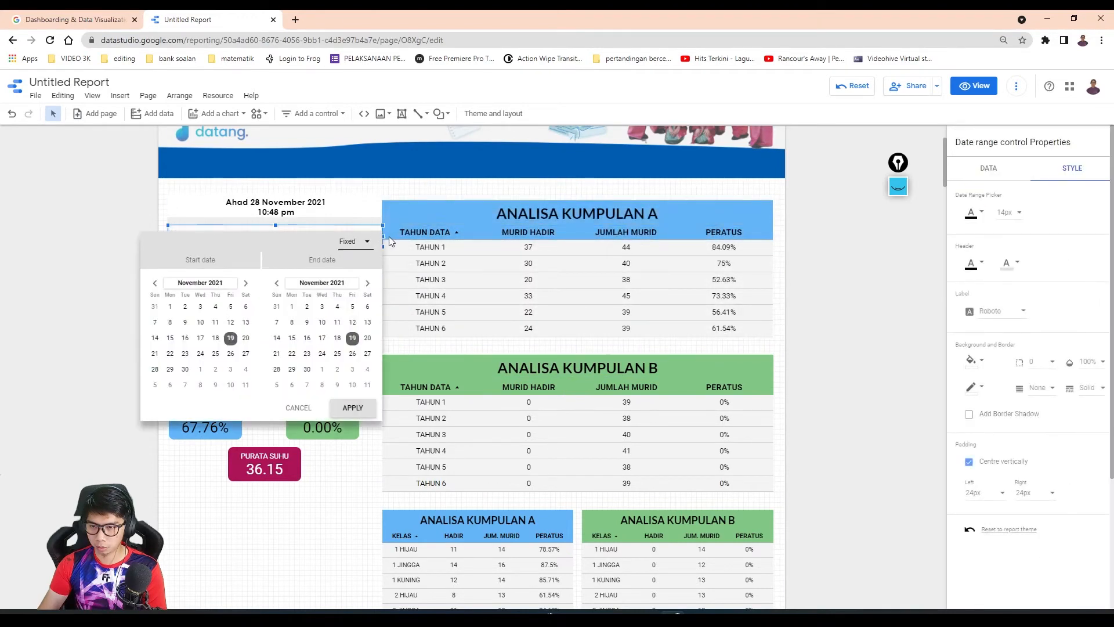
pyautogui.click(424, 268)
pyautogui.moveTo(382, 235); pyautogui.dragTo(368, 207)
pyautogui.click(356, 199)
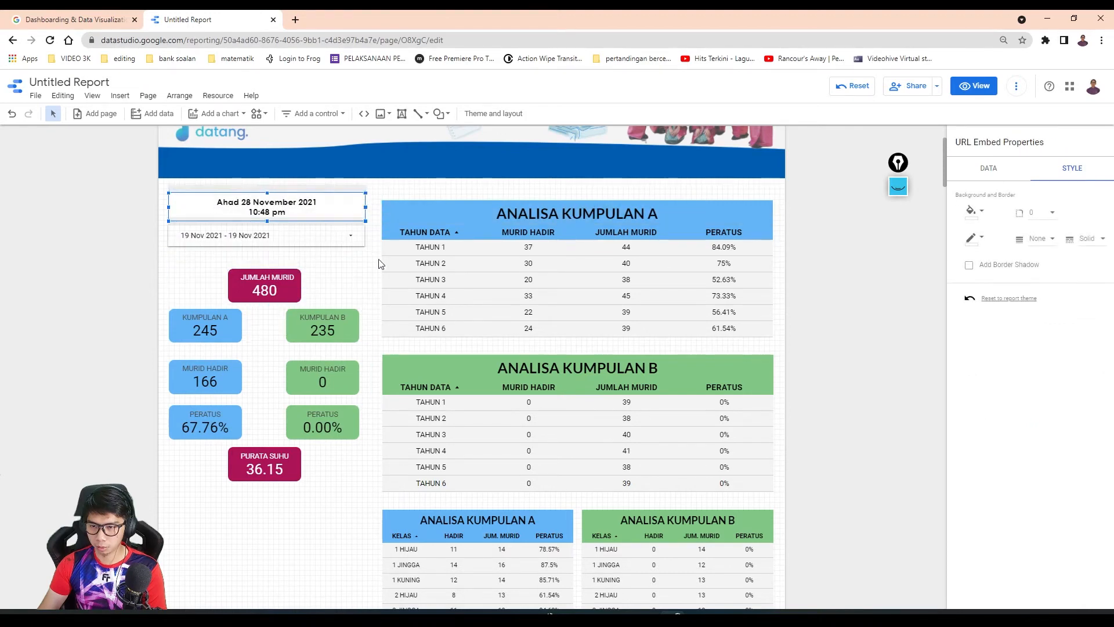
pyautogui.click(828, 320)
# - Review the rearranged scorecards, year tables and class tables, and the empty space around them
pyautogui.scroll(-4, 378, 497)
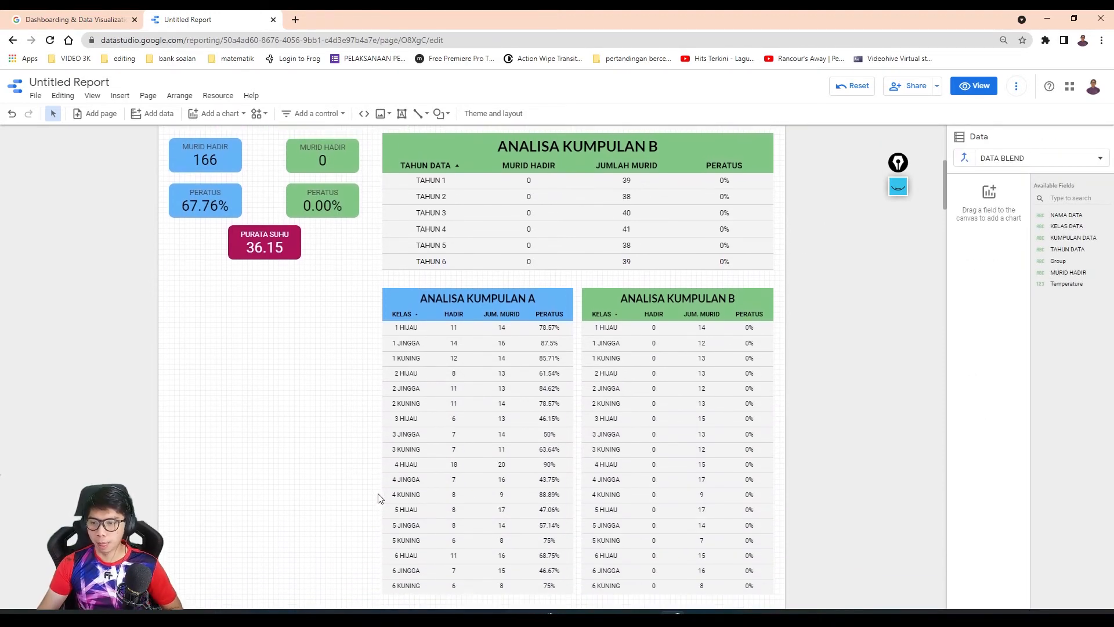
pyautogui.scroll(-1, 663, 339)
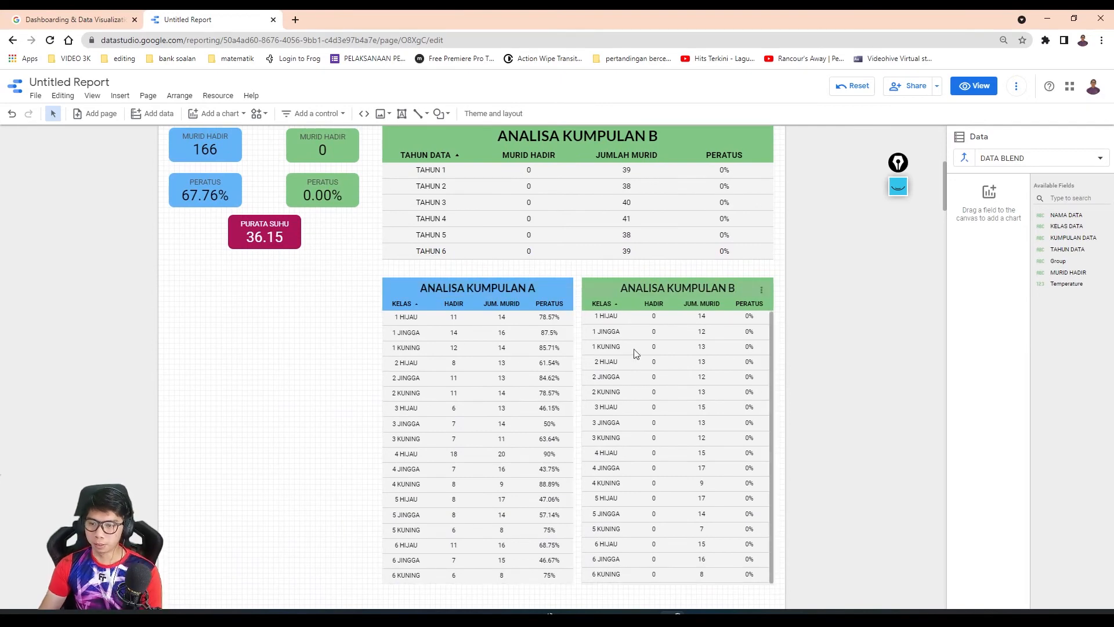
pyautogui.scroll(6, 485, 367)
pyautogui.scroll(-4, 350, 417)
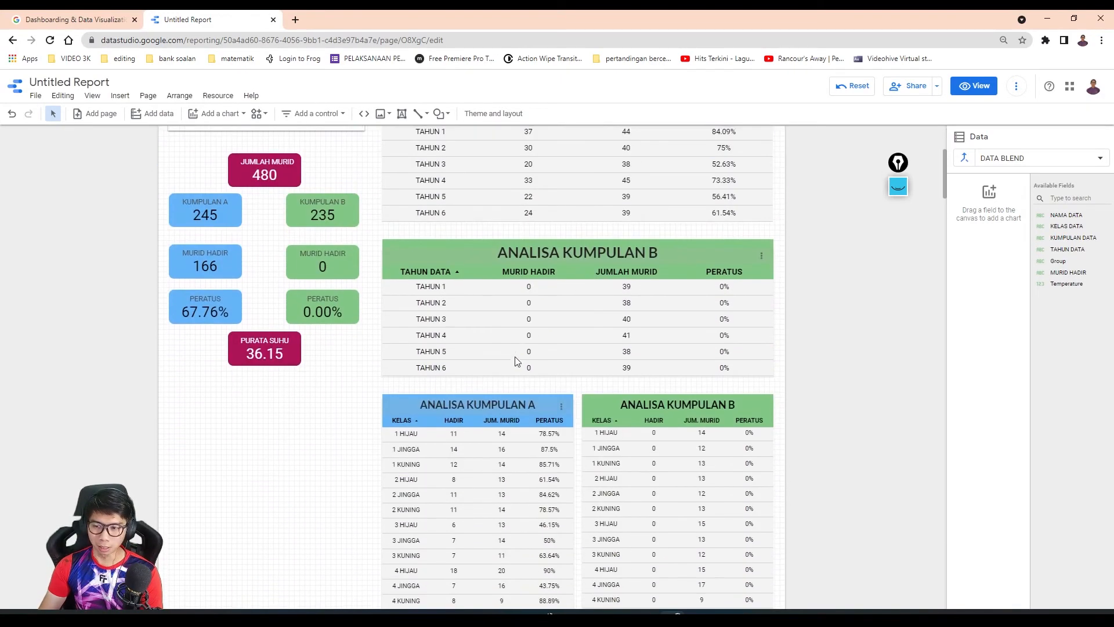
pyautogui.scroll(1, 350, 418)
pyautogui.scroll(-4, 559, 448)
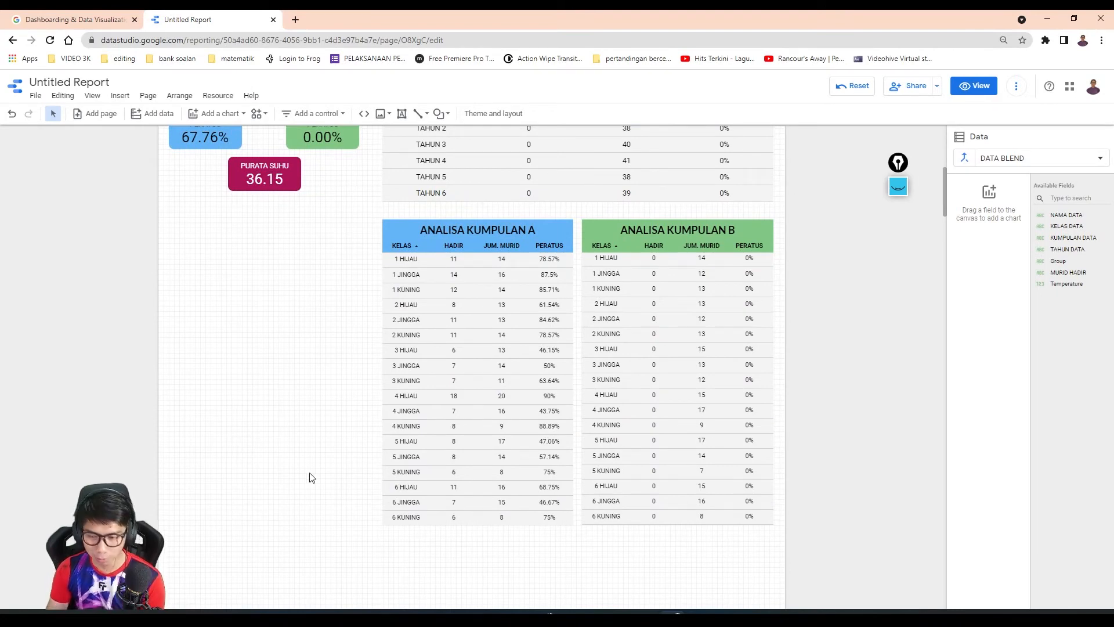
pyautogui.scroll(2, 631, 334)
pyautogui.scroll(-2, 577, 355)
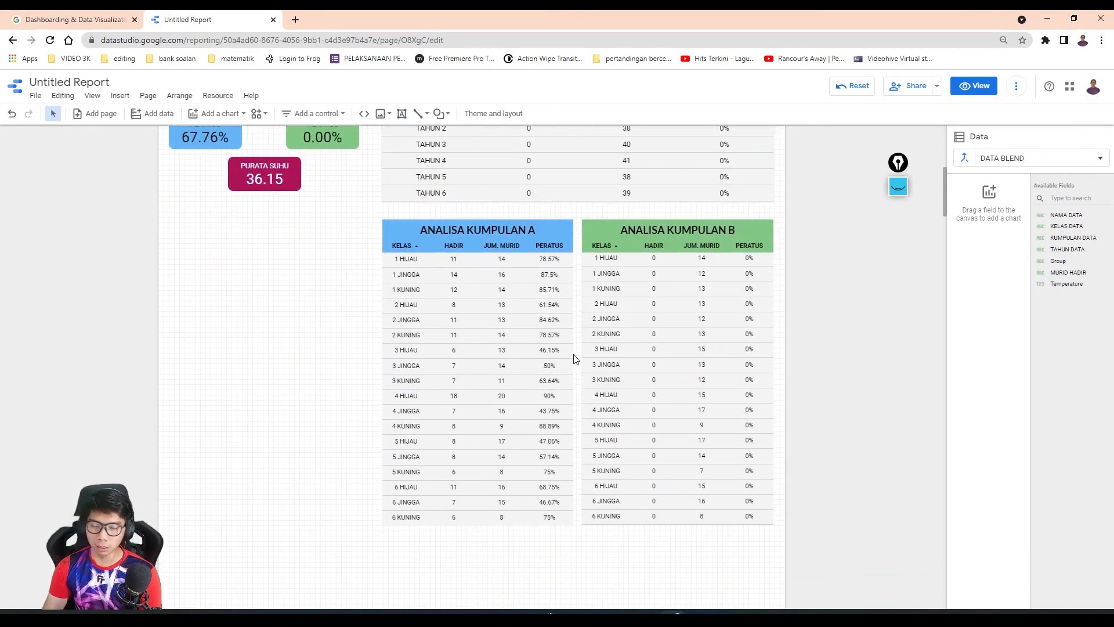
# - Examine the layout around and below the class tables in the PELAPORAN DATANG.MY SKCIJ2 MELAKA report, then return to Untitled Report
pyautogui.scroll(-7, 582, 435)
pyautogui.scroll(8, 562, 403)
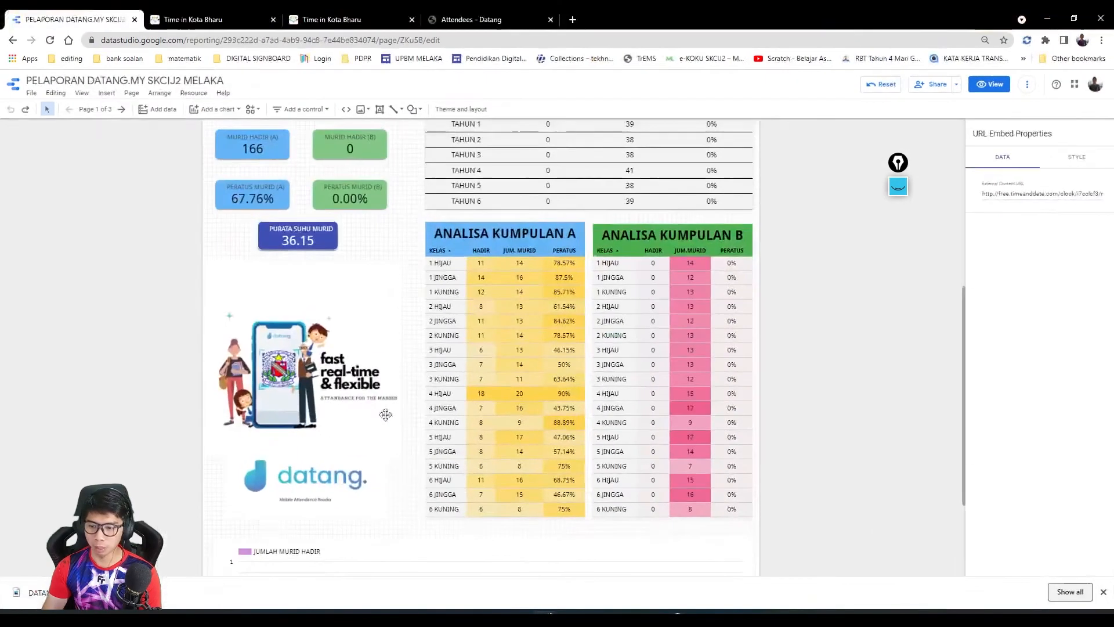
pyautogui.scroll(-3, 353, 488)
pyautogui.scroll(5, 347, 469)
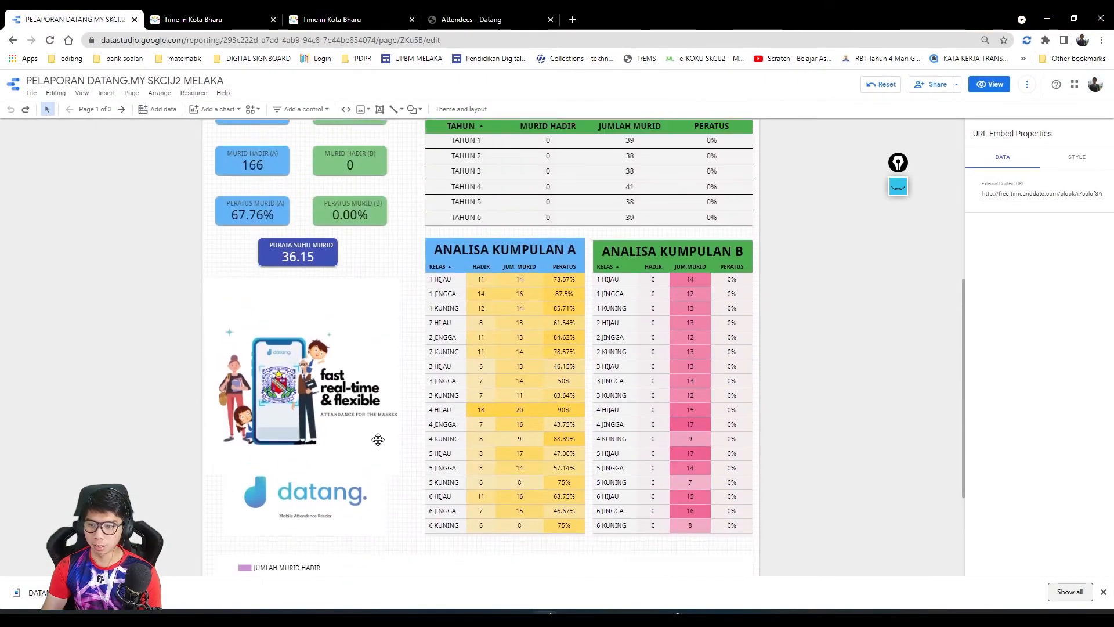
pyautogui.scroll(-5, 398, 390)
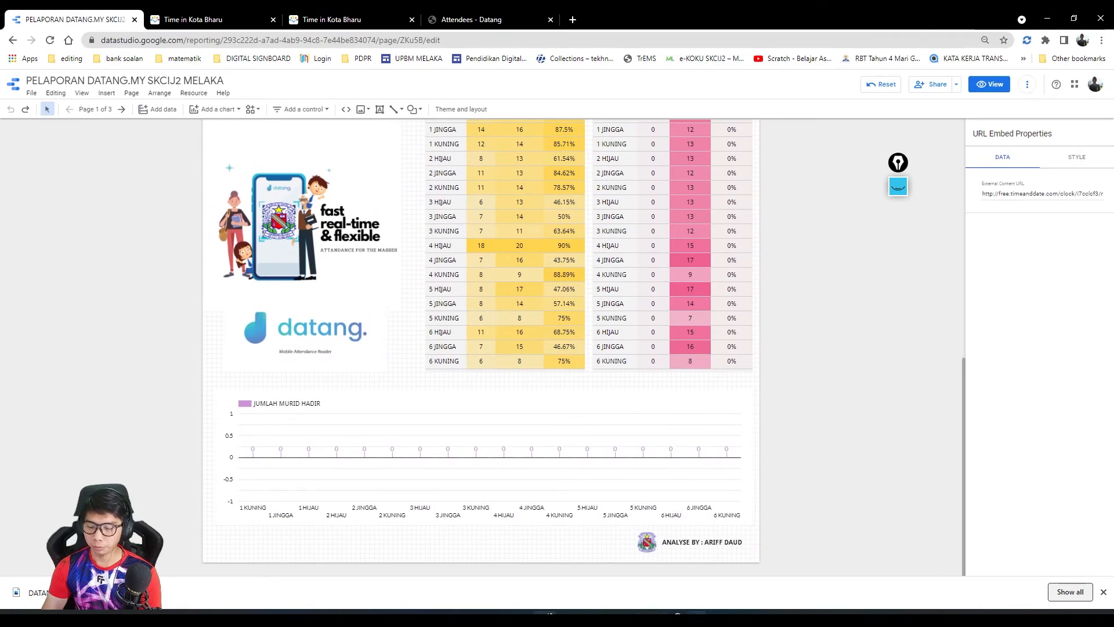
pyautogui.click(674, 617)
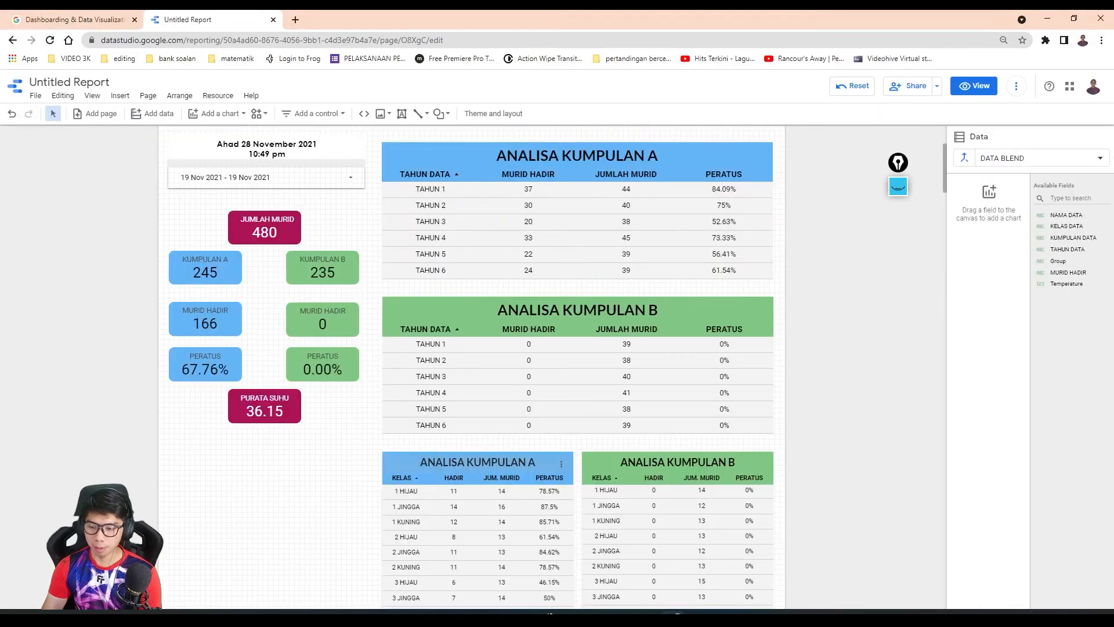
# - Insert a column chart in the empty area below the class tables
pyautogui.scroll(-2, 370, 446)
pyautogui.scroll(-5, 372, 441)
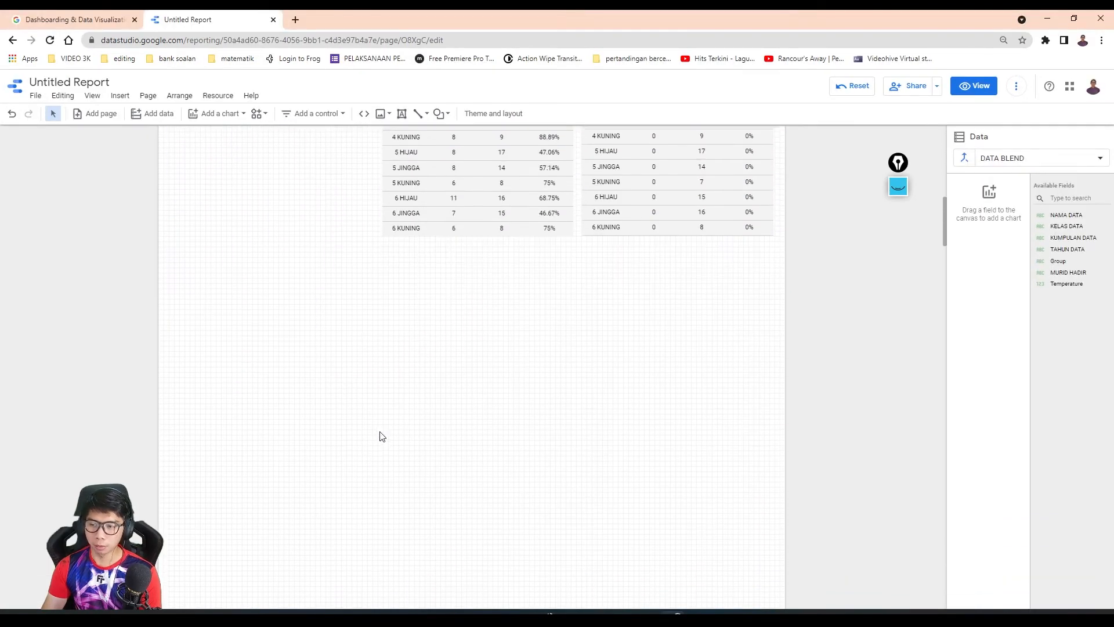
pyautogui.click(120, 96)
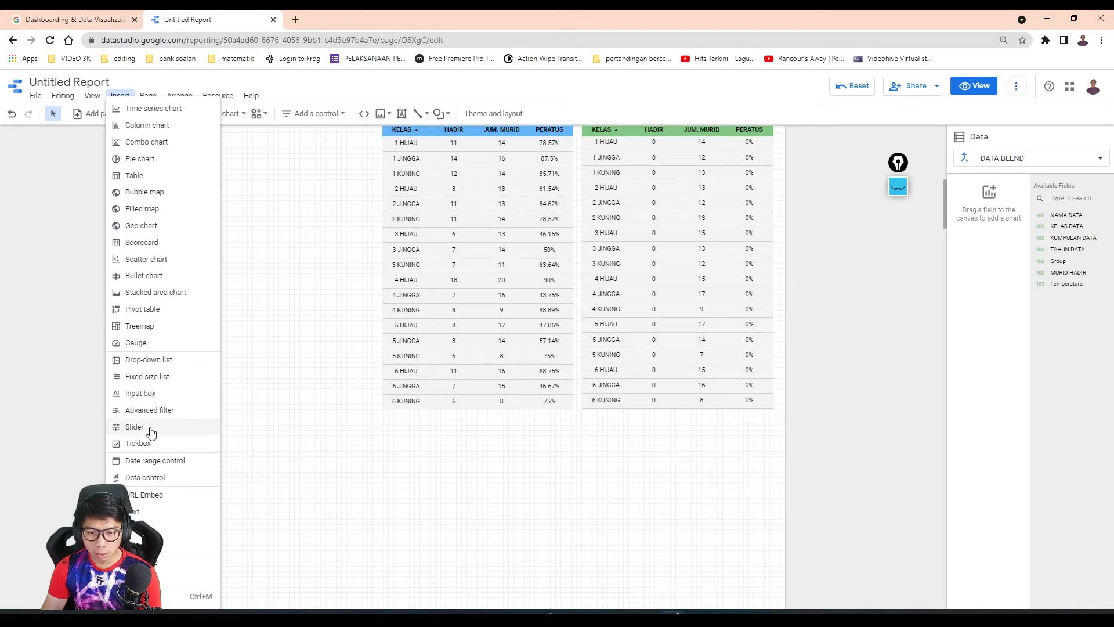
pyautogui.click(145, 126)
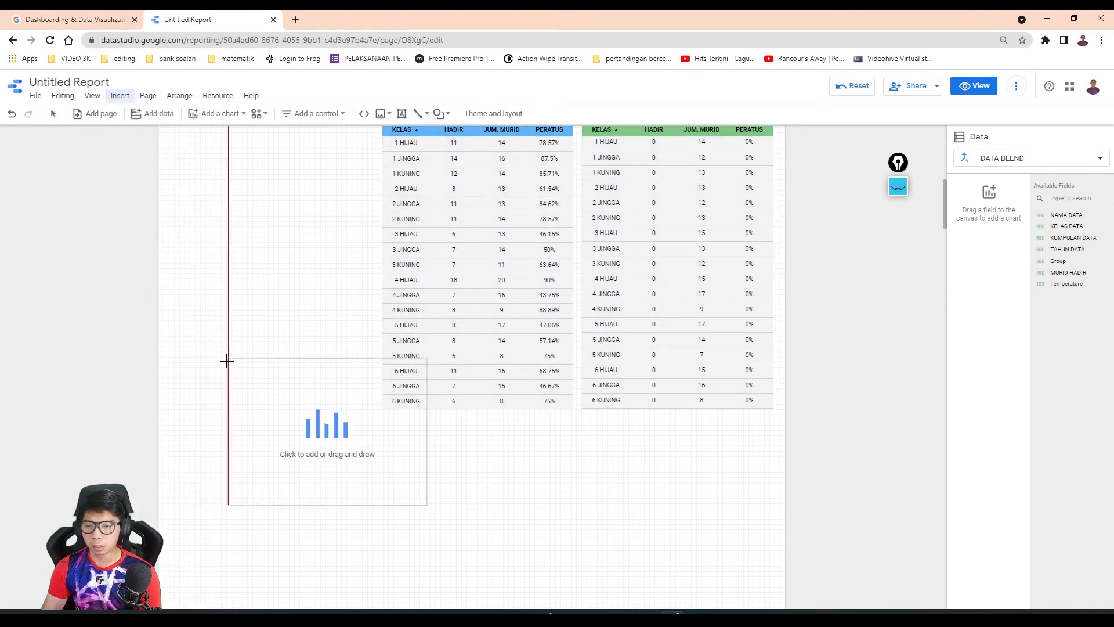
pyautogui.click(211, 452)
# - Set the report layout's canvas height to 200 px and check the page around the new column chart
pyautogui.scroll(-5, 571, 470)
pyautogui.scroll(1, 568, 460)
pyautogui.scroll(-4, 568, 457)
pyautogui.scroll(-3, 568, 456)
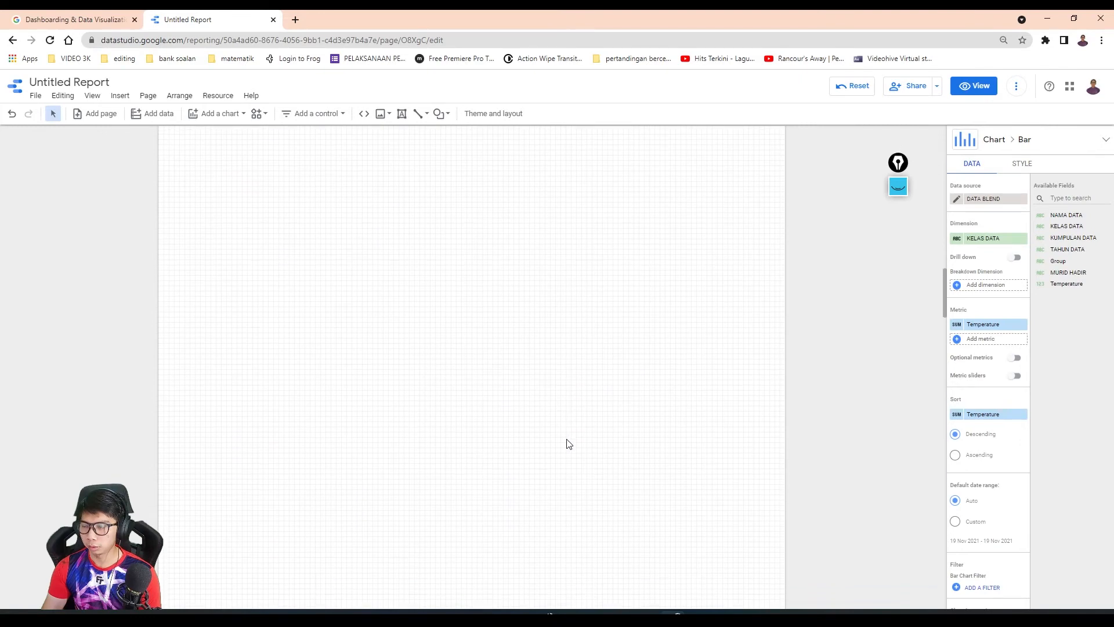
pyautogui.scroll(12, 569, 444)
pyautogui.scroll(-3, 566, 436)
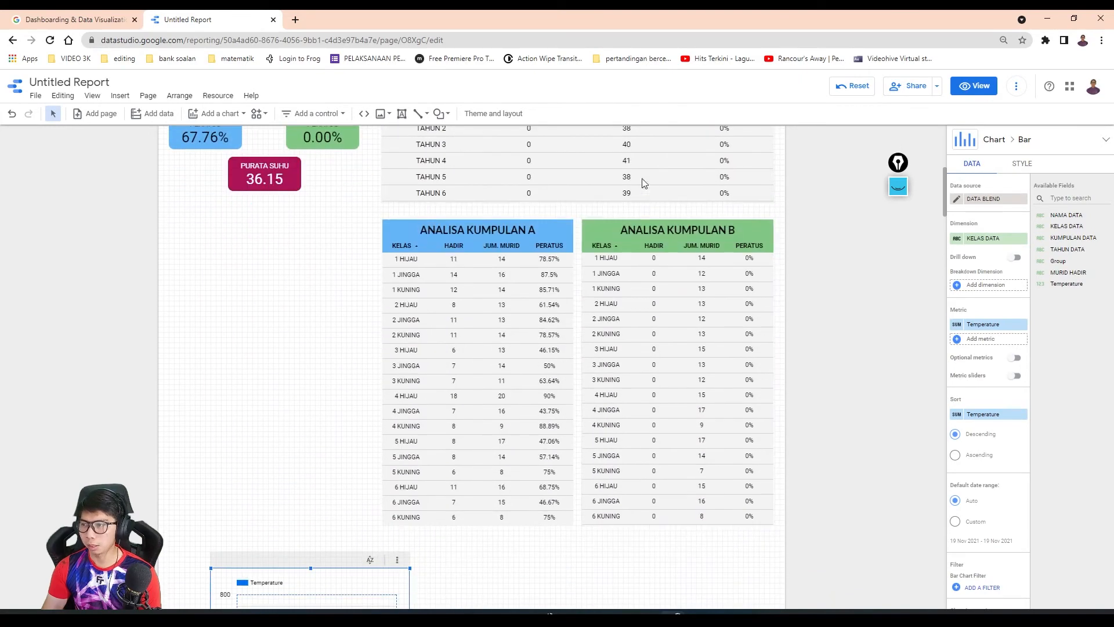
pyautogui.click(491, 114)
pyautogui.click(1073, 171)
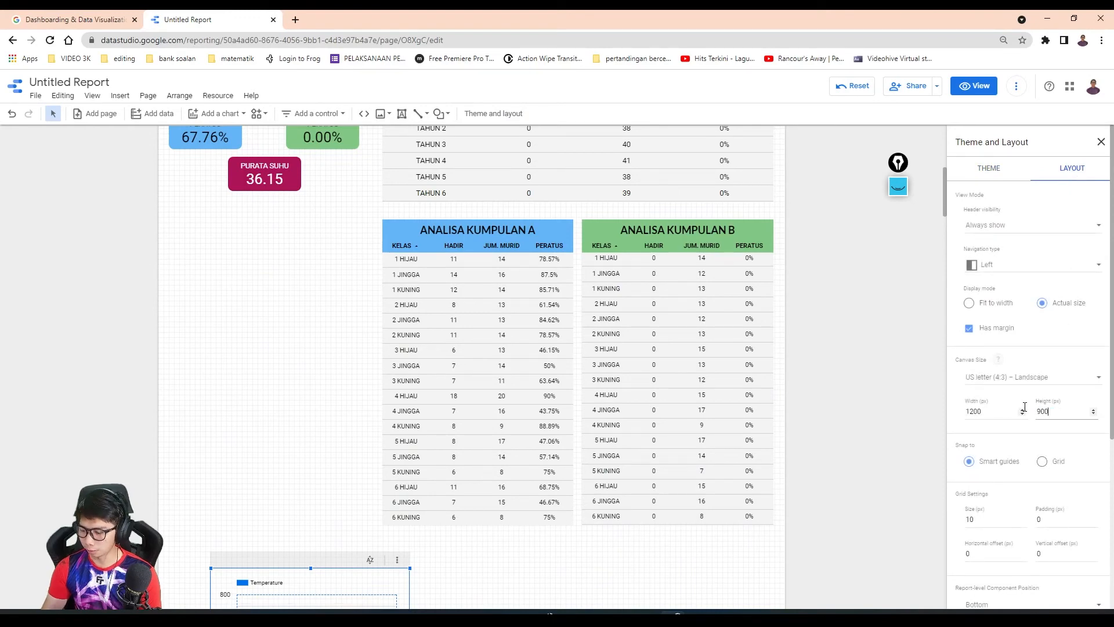
pyautogui.press('BackSpace')
pyautogui.write('900')
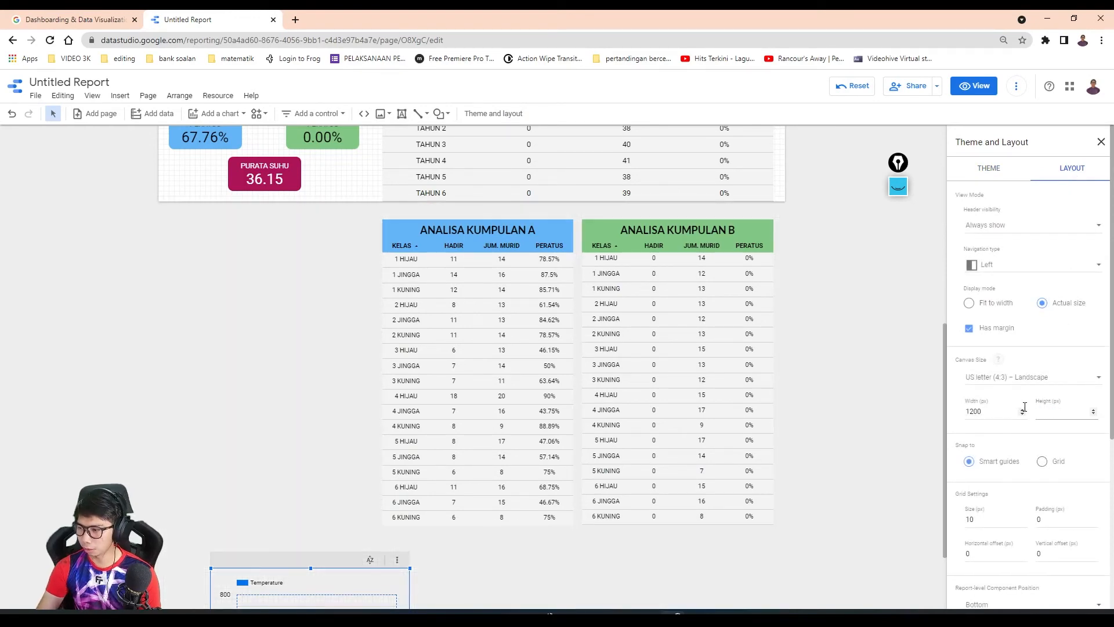
pyautogui.write('0')
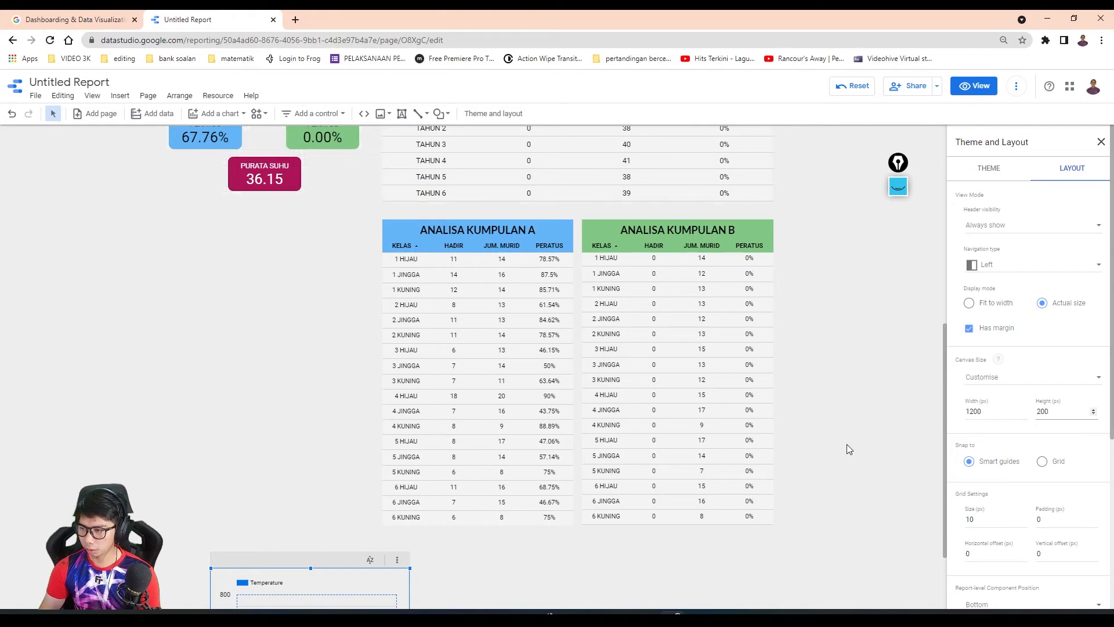
pyautogui.click(848, 420)
pyautogui.scroll(-2, 332, 451)
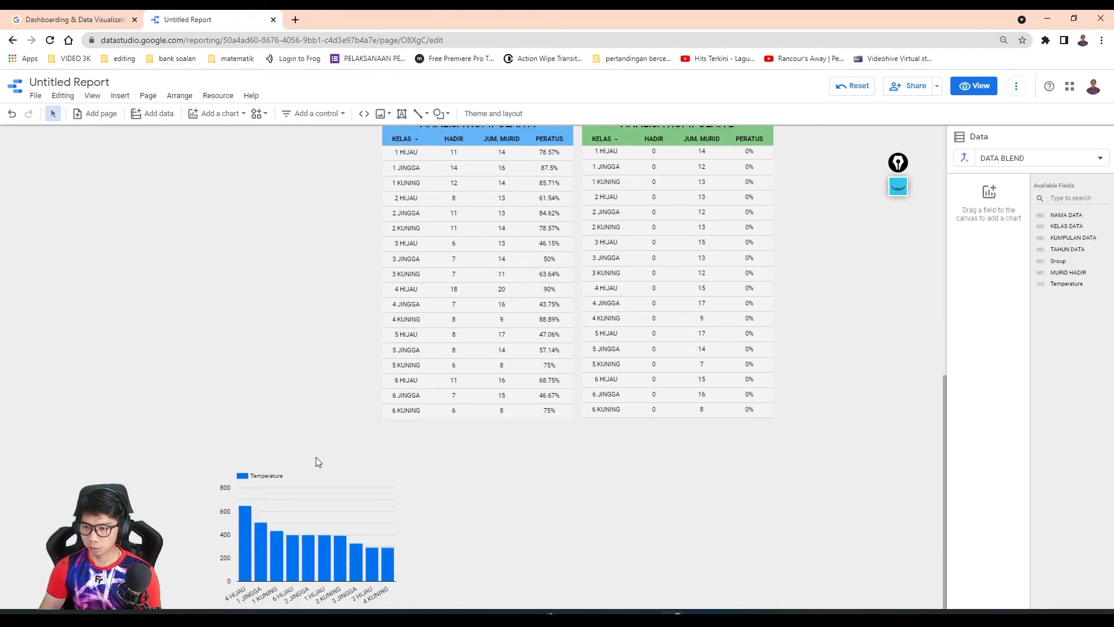
# - Set the report layout's canvas height to 2000 px so the page extends beneath the column chart
pyautogui.click(315, 459)
pyautogui.click(834, 218)
pyautogui.scroll(8, 371, 236)
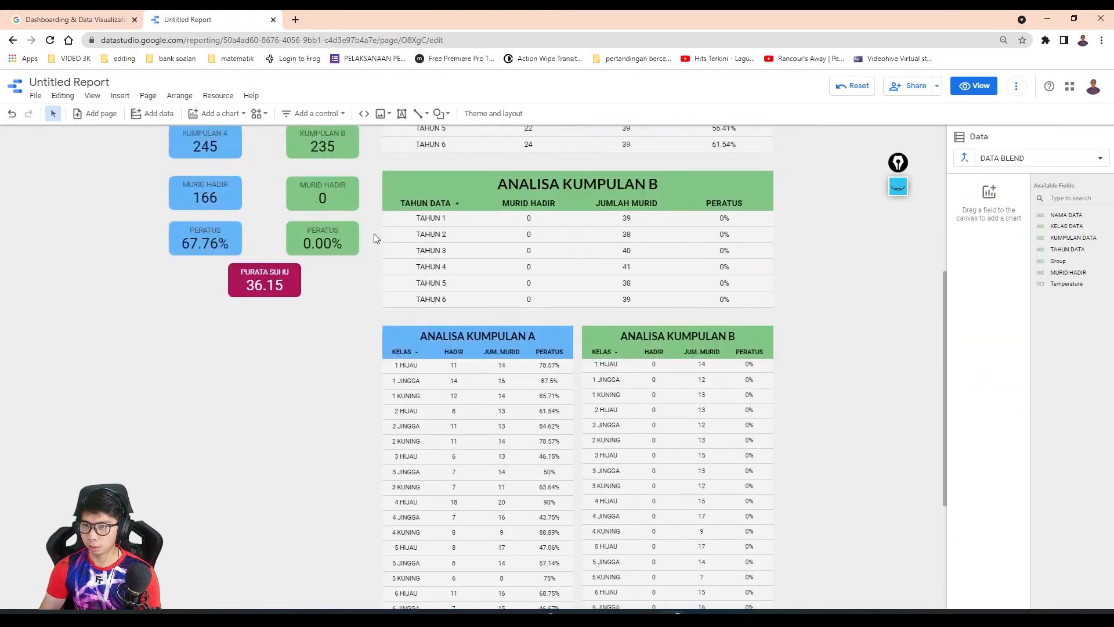
pyautogui.click(493, 116)
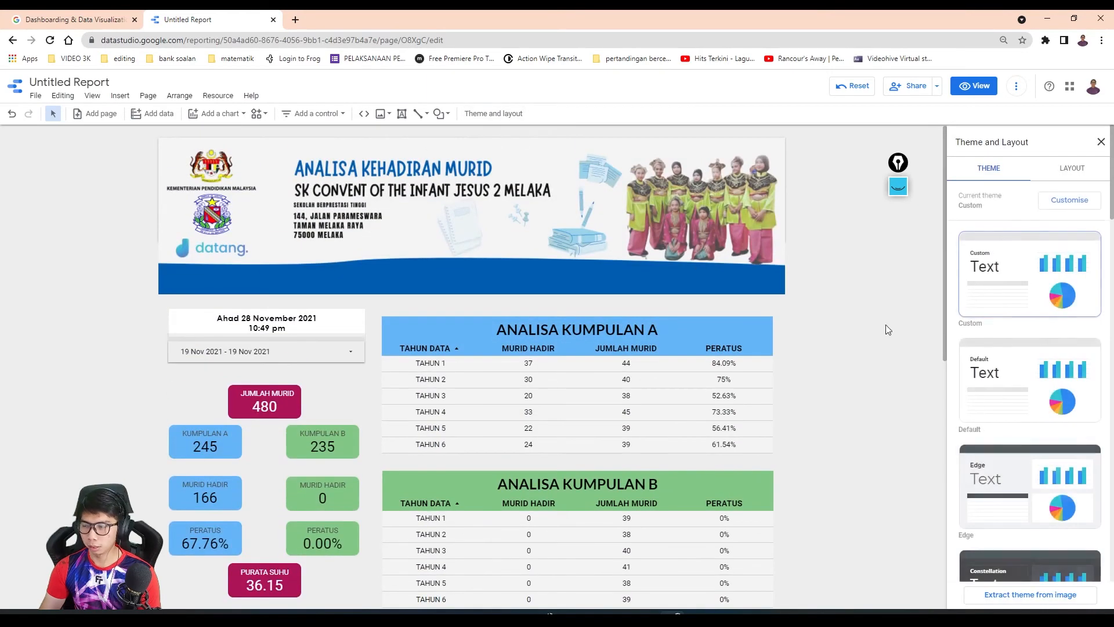
pyautogui.click(1070, 167)
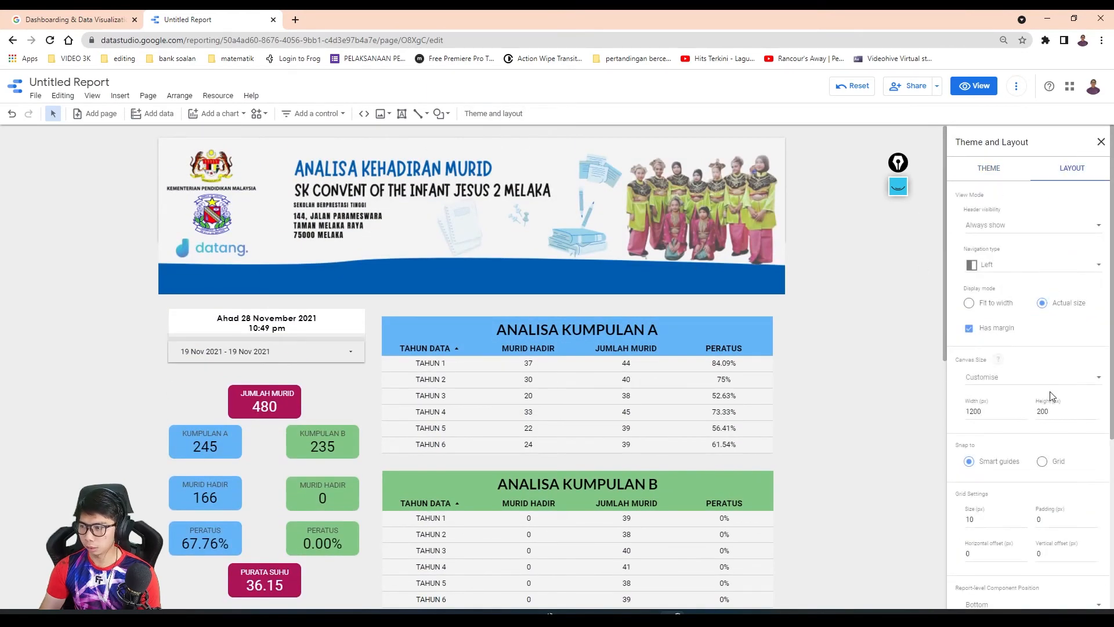
pyautogui.click(1055, 413)
pyautogui.write('200')
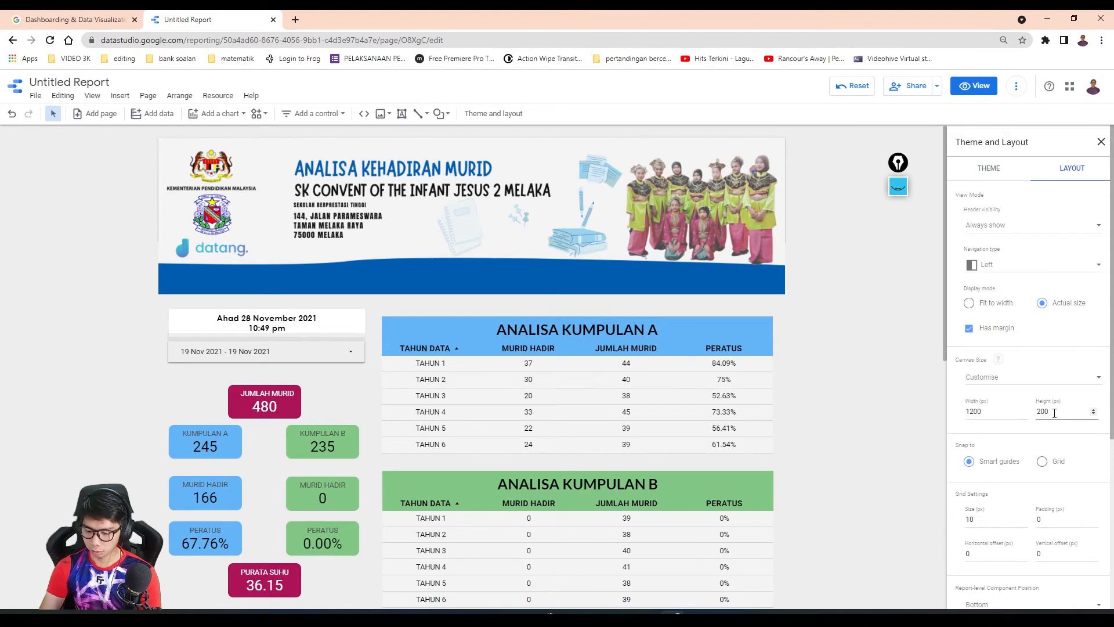
pyautogui.write('0')
pyautogui.click(910, 387)
# - Move the column chart below the class tables and widen it to span nearly the full page width, ending at the KUMPULAN B table's outer edge
pyautogui.scroll(-10, 910, 386)
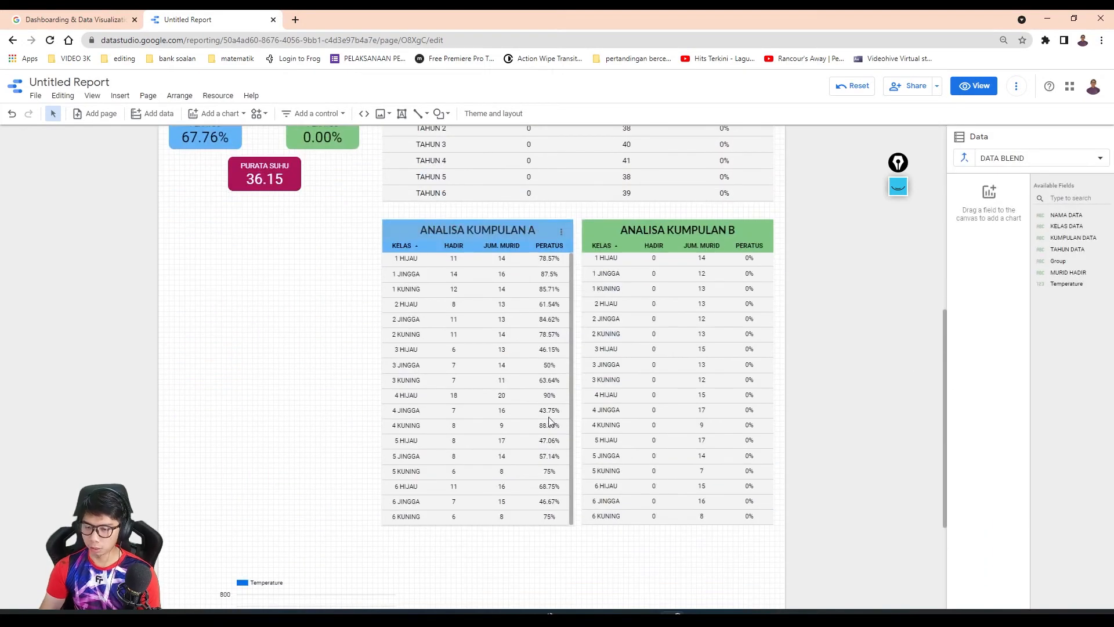
pyautogui.moveTo(285, 521); pyautogui.dragTo(270, 500)
pyautogui.moveTo(381, 481); pyautogui.dragTo(774, 476)
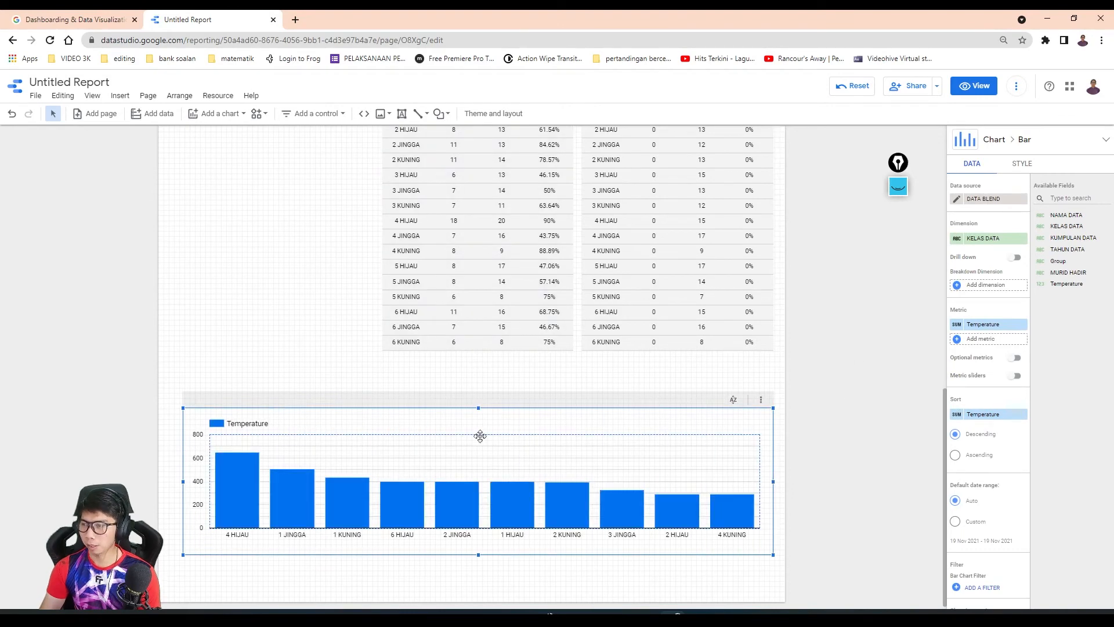
# - Replace the column chart's Temperature metric with the MURID HADIR field
pyautogui.scroll(1, 294, 398)
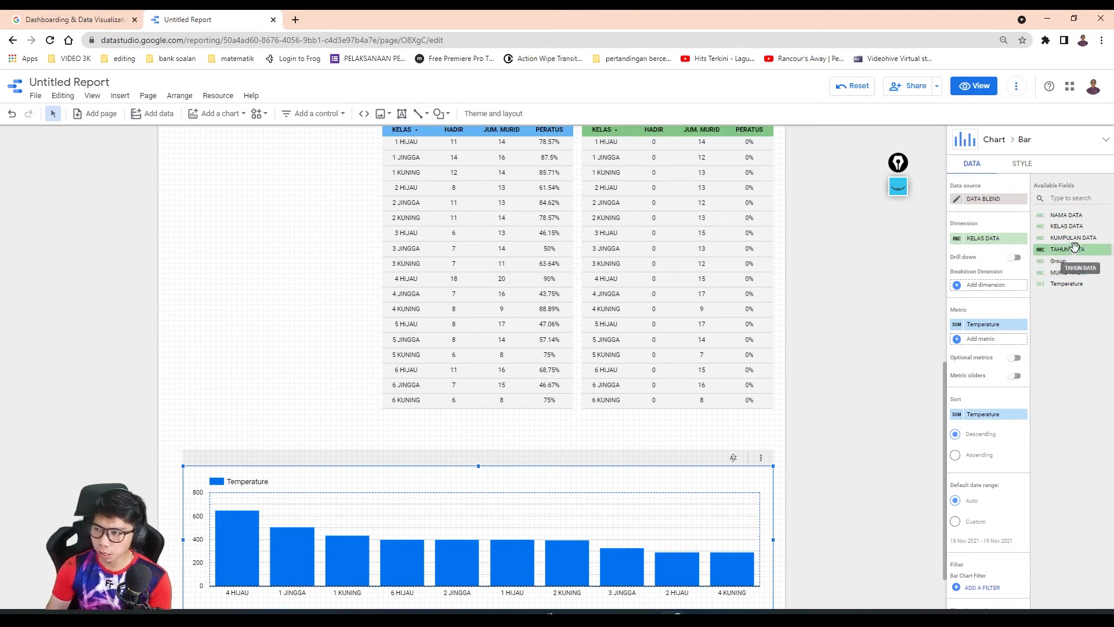
pyautogui.moveTo(1071, 272); pyautogui.dragTo(1012, 331)
pyautogui.click(1024, 312)
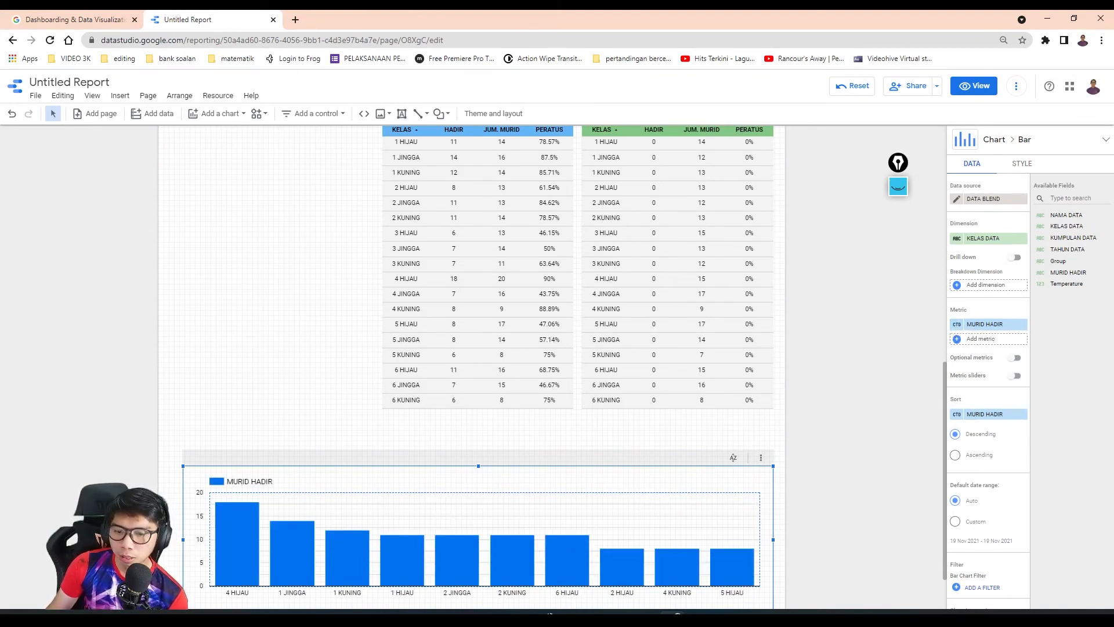
pyautogui.moveTo(317, 540)
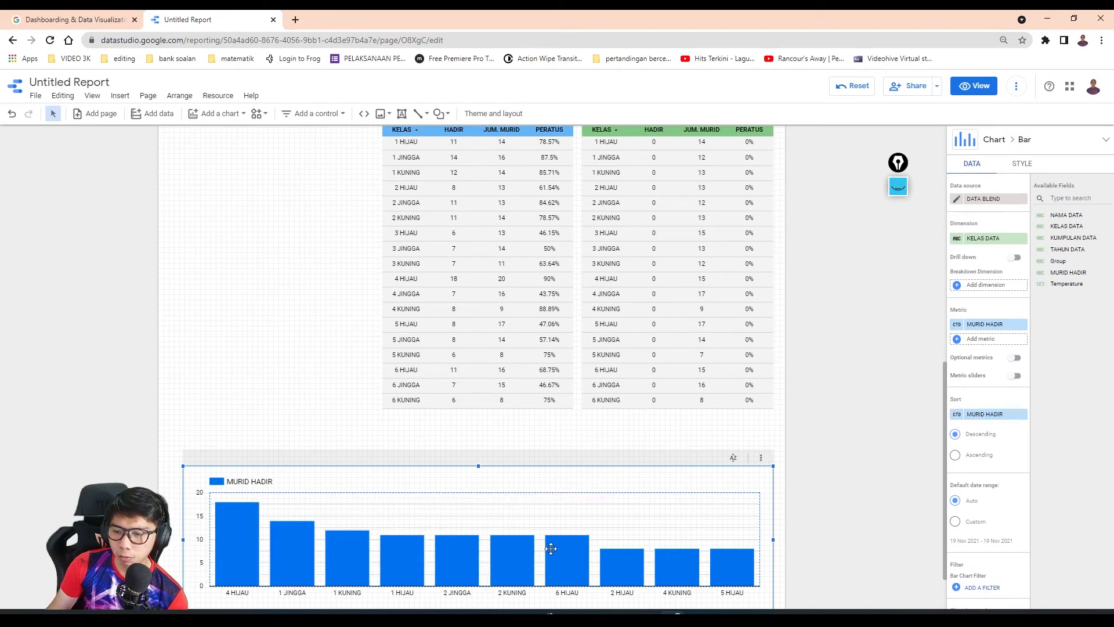
# - Show data labels on the column chart and recolour its bars light purple
pyautogui.click(1025, 166)
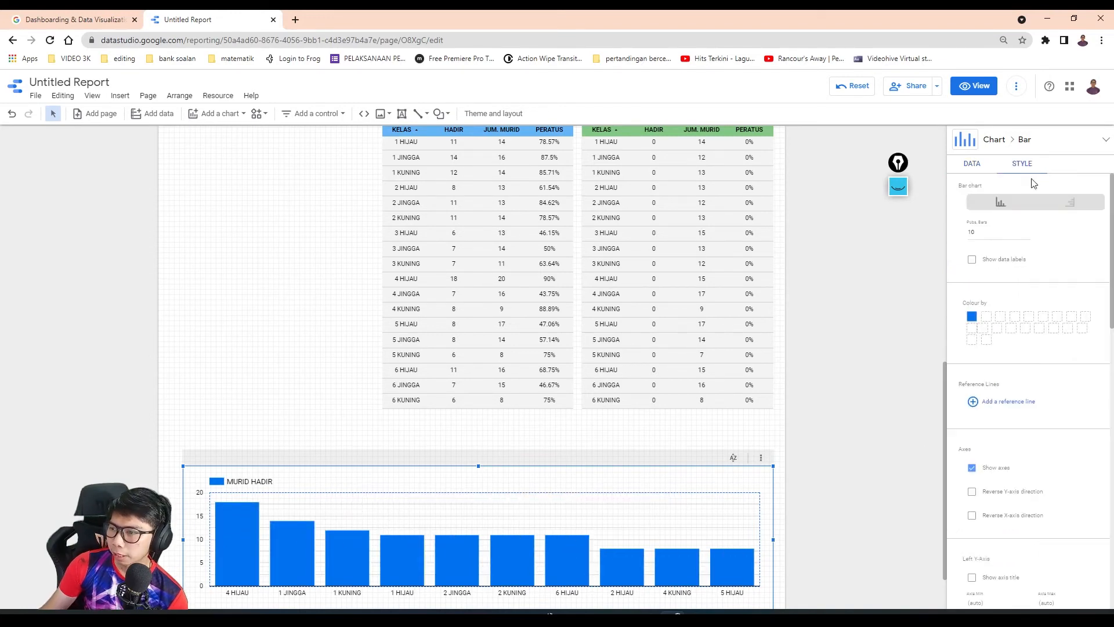
pyautogui.scroll(-3, 1024, 348)
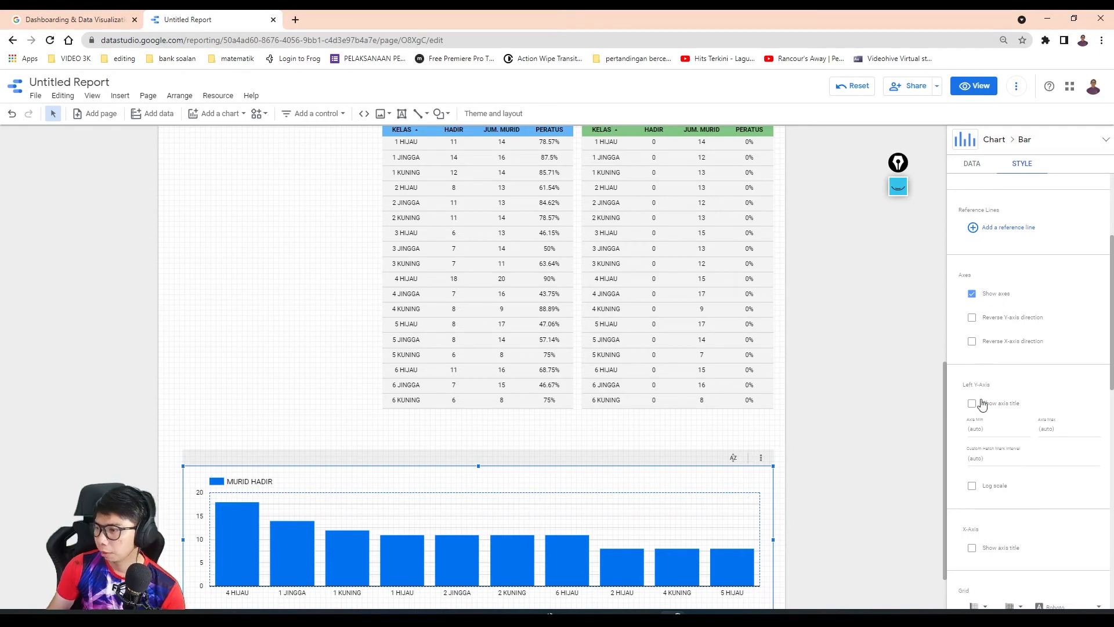
pyautogui.scroll(-6, 976, 410)
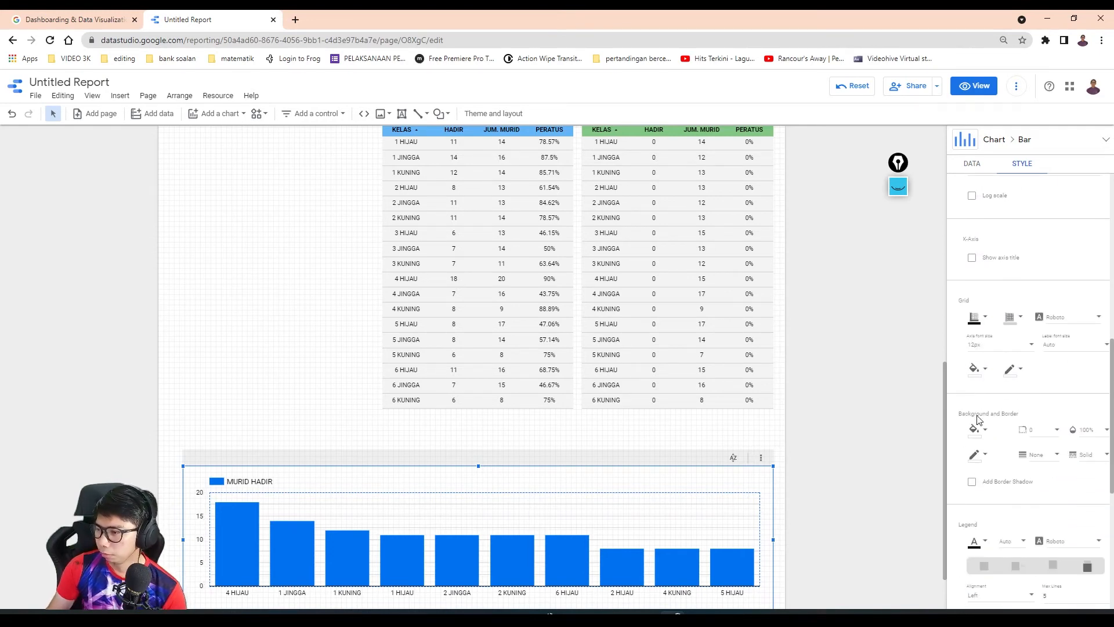
pyautogui.scroll(7, 978, 419)
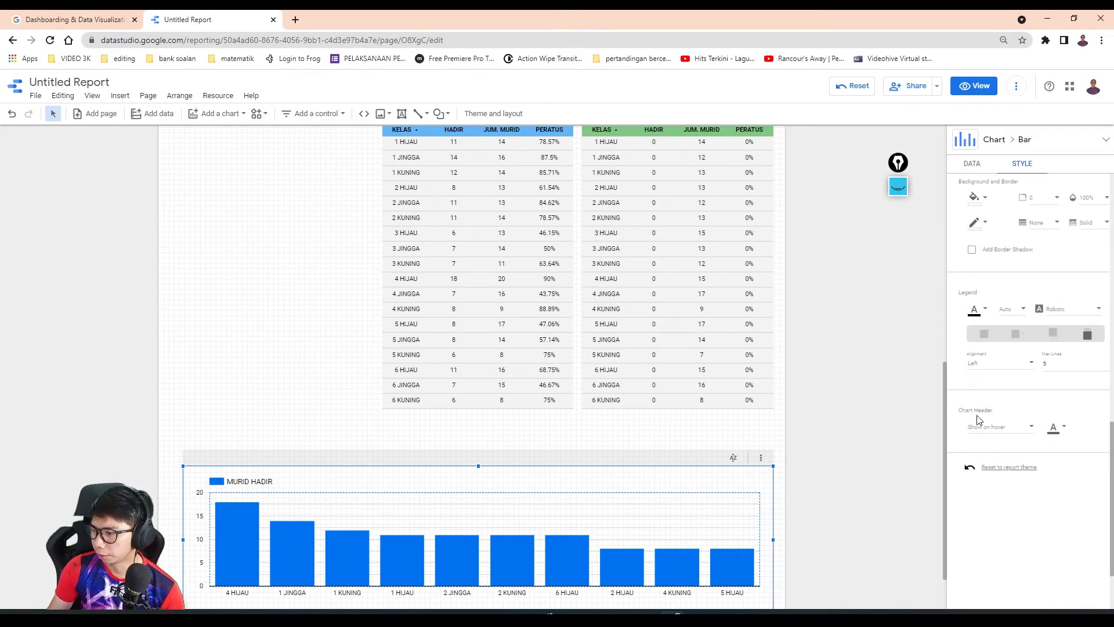
pyautogui.scroll(2, 979, 420)
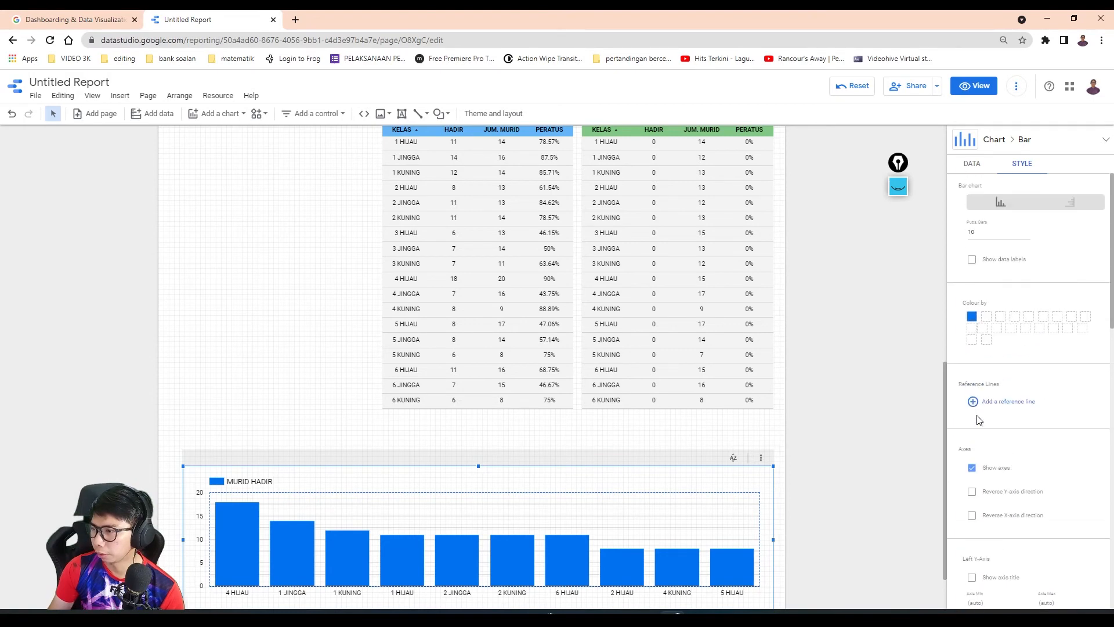
pyautogui.click(972, 260)
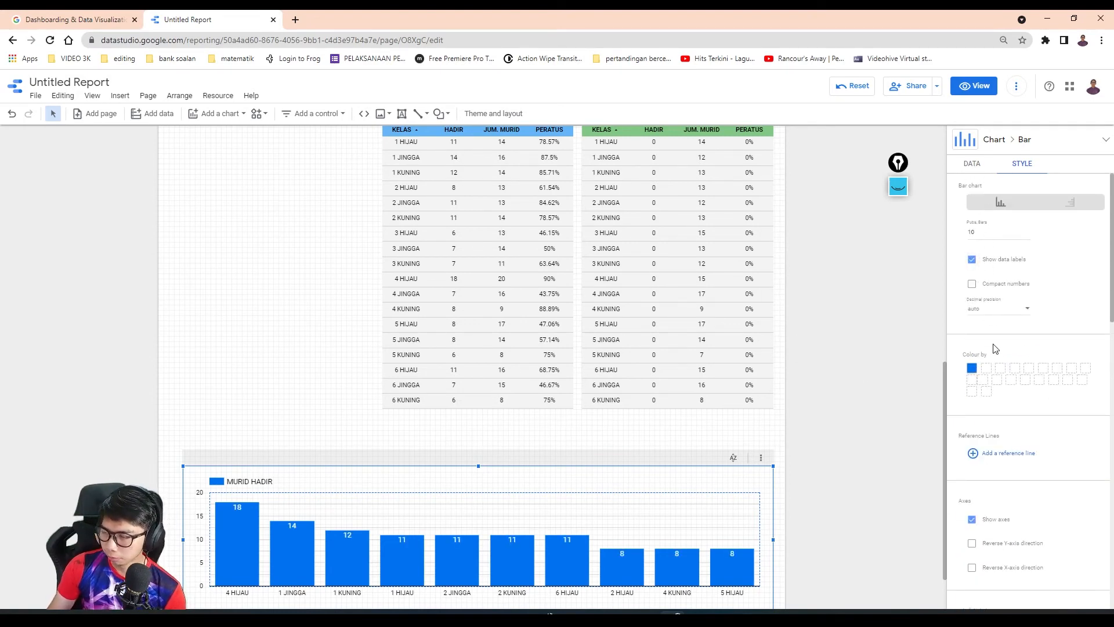
pyautogui.click(972, 369)
pyautogui.click(1075, 468)
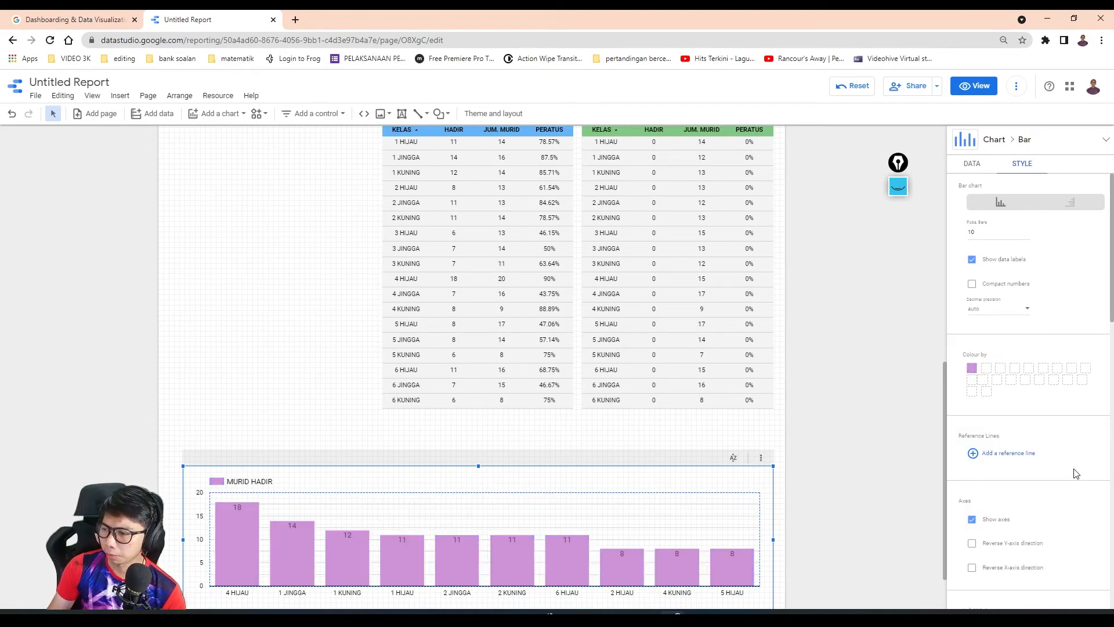
pyautogui.scroll(-1, 369, 541)
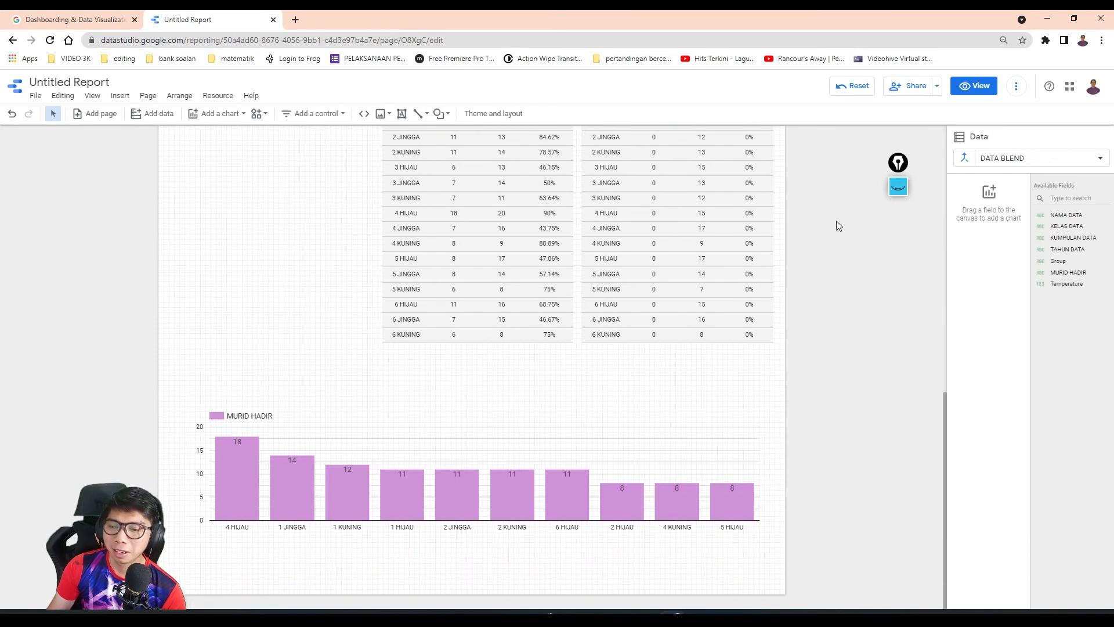
# - Rename the column chart's MURID HADIR metric as JUMLAH MURID HADIR
pyautogui.click(538, 439)
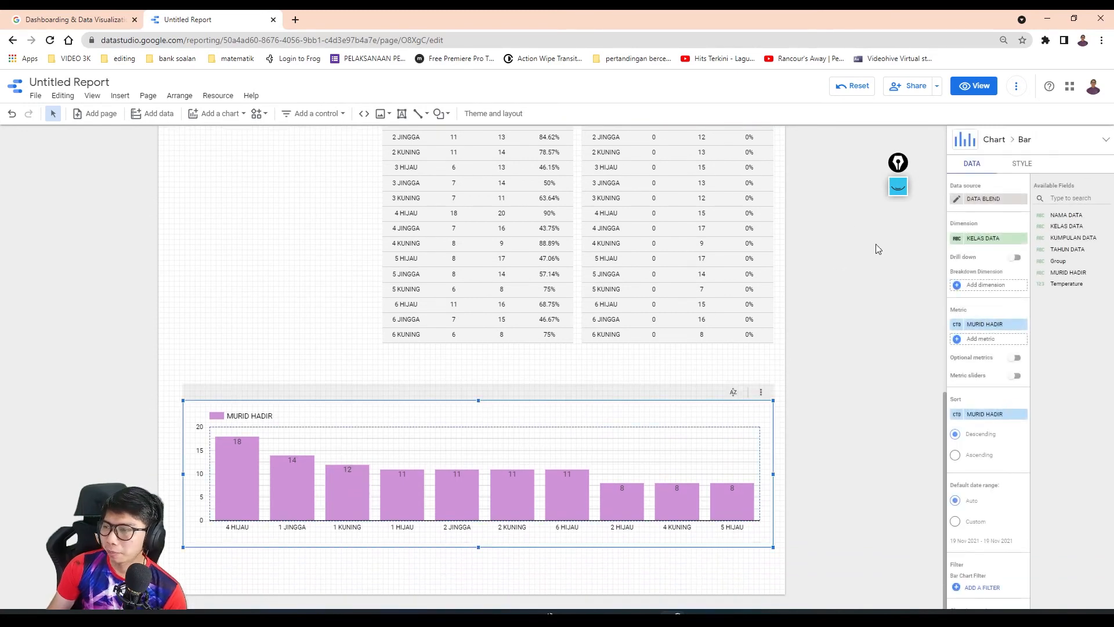
pyautogui.click(957, 324)
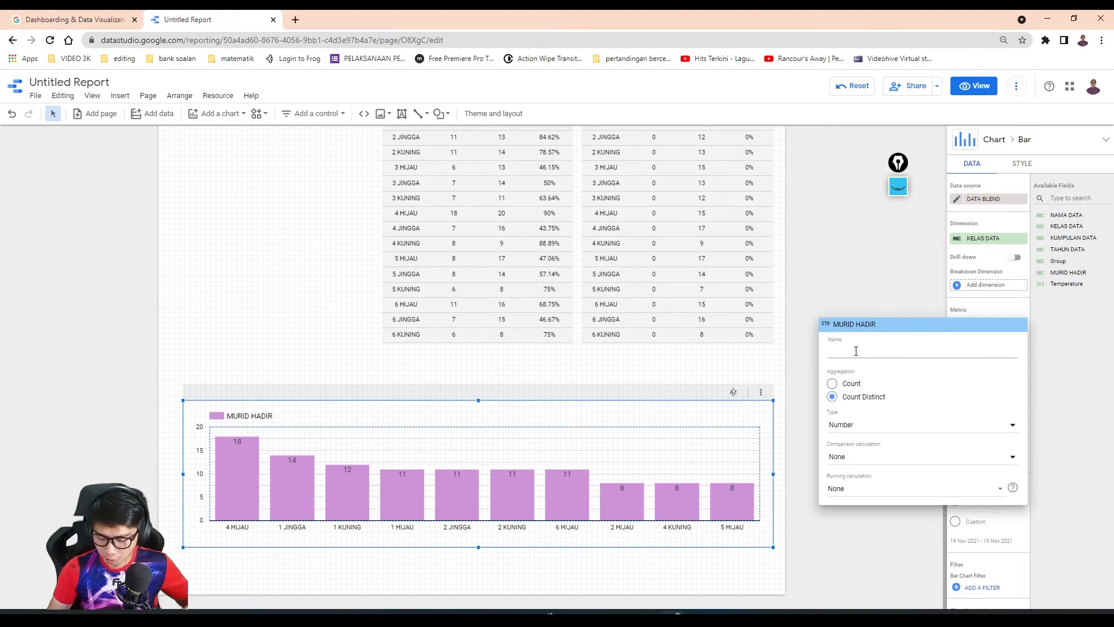
pyautogui.write('JUMLAH MURID HADIR')
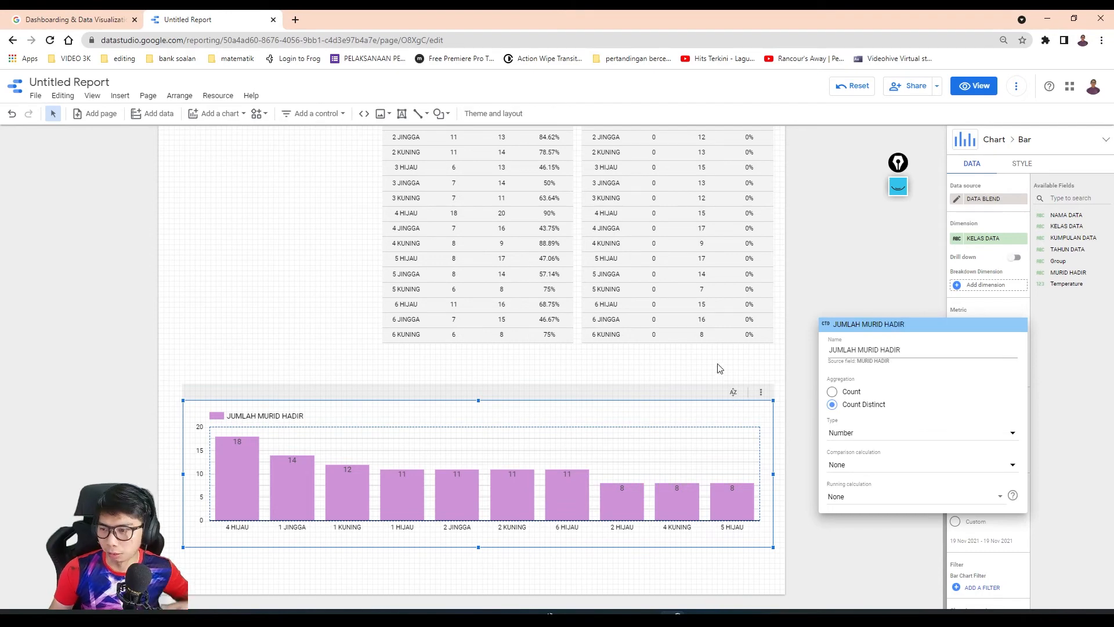
pyautogui.click(719, 368)
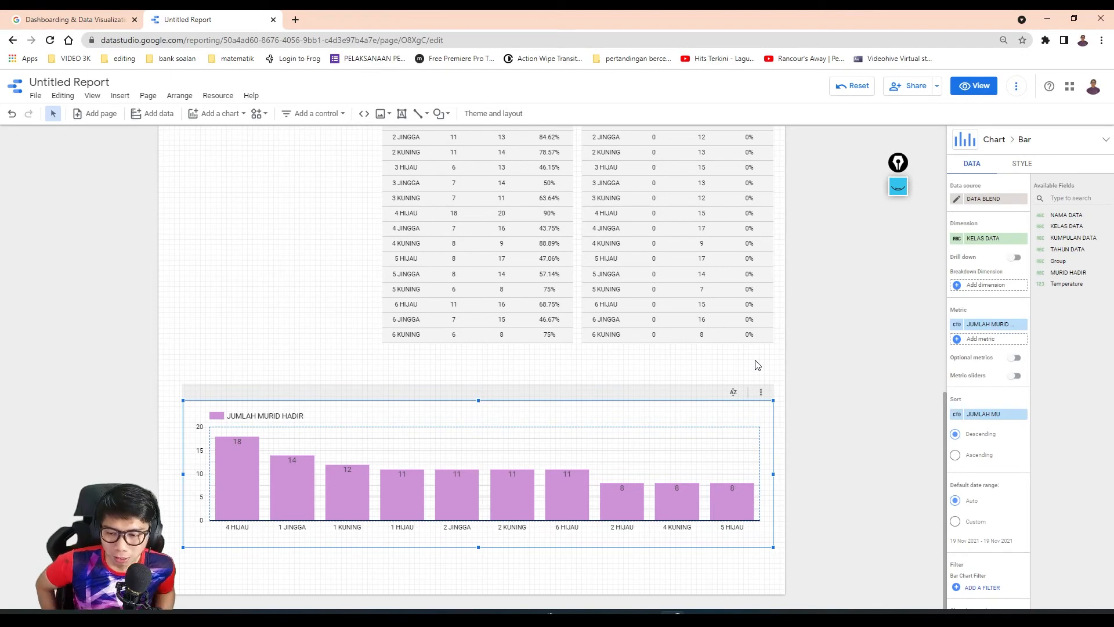
pyautogui.click(232, 328)
pyautogui.click(305, 444)
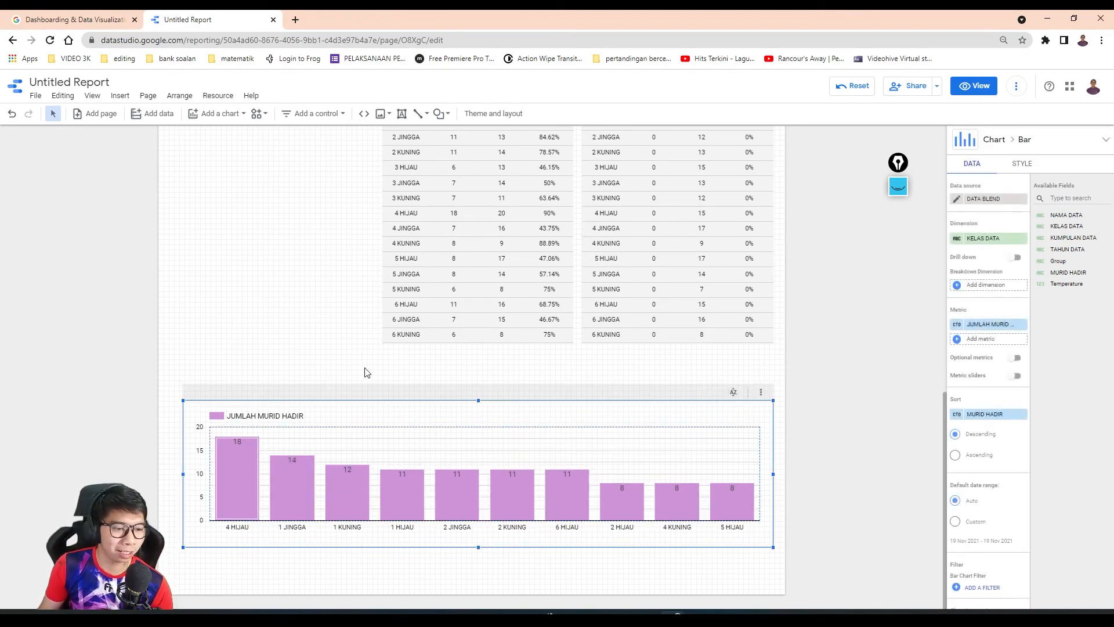
# - Compare the class tables and column chart with those in the PELAPORAN DATANG.MY SKCIJ2 MELAKA report, then return to Untitled Report
pyautogui.click(392, 372)
pyautogui.scroll(3, 570, 393)
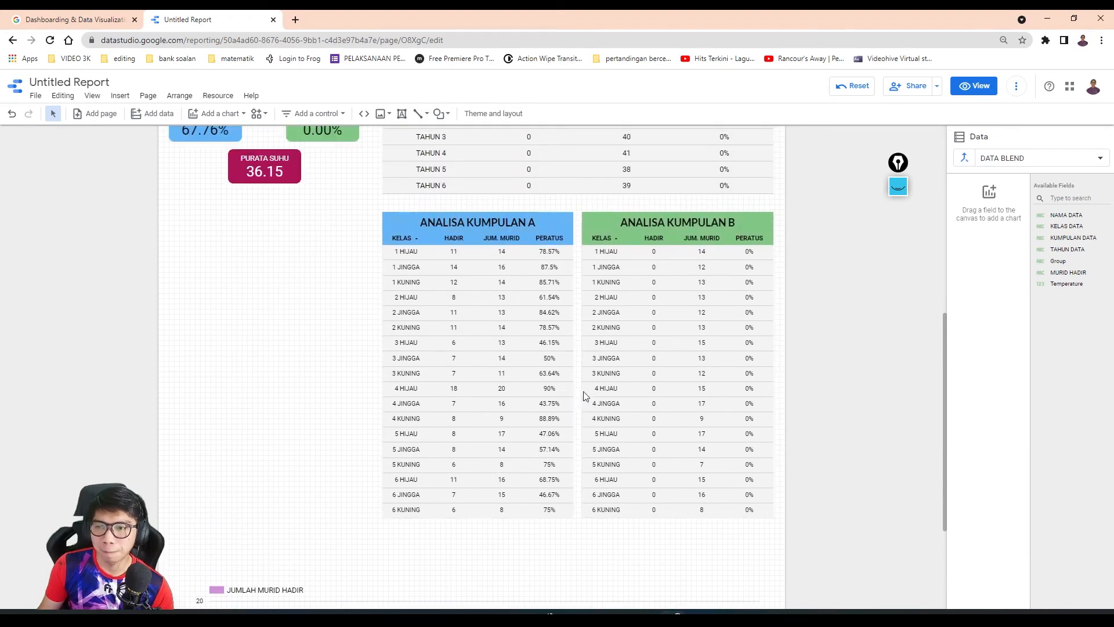
pyautogui.scroll(-3, 603, 453)
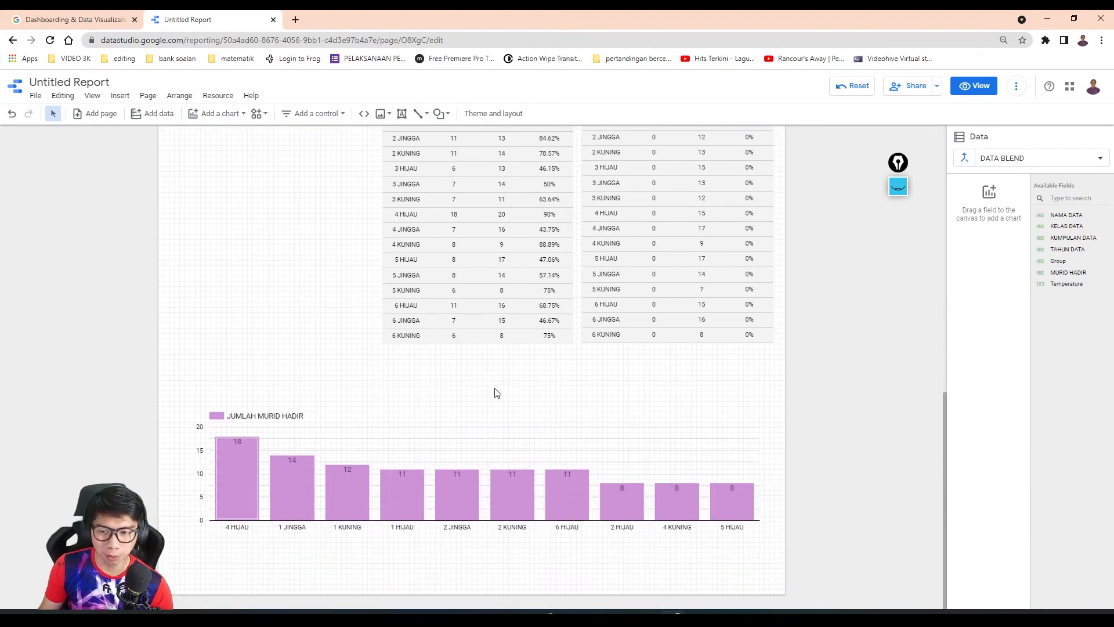
pyautogui.scroll(6, 494, 393)
pyautogui.scroll(-3, 495, 393)
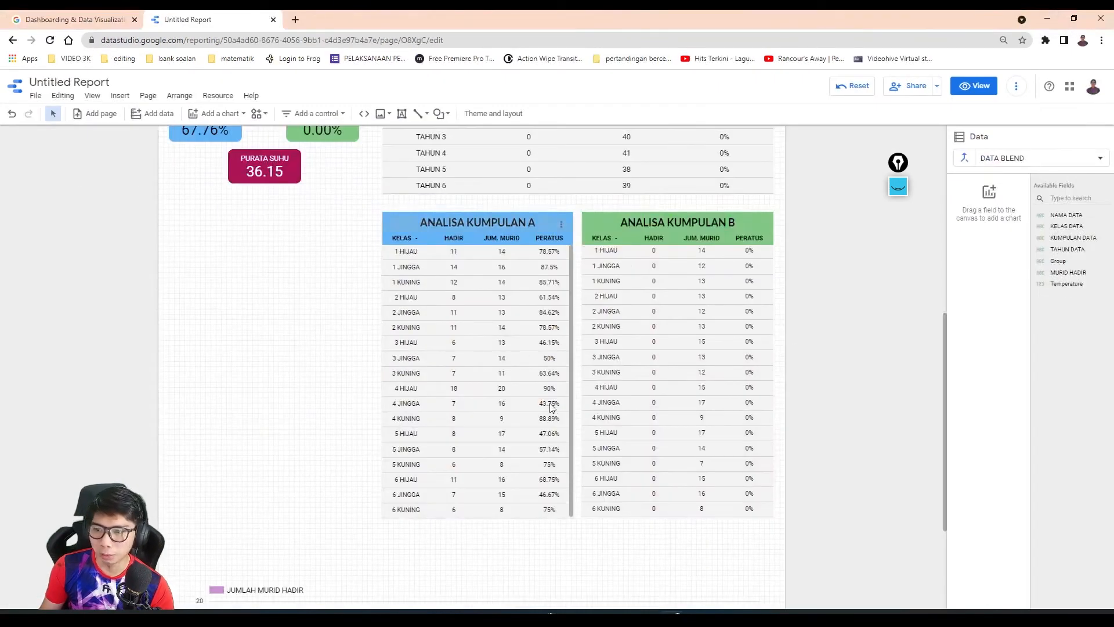
# - Extend the lower edges of the KUMPULAN A and KUMPULAN B class tables slightly
pyautogui.click(511, 330)
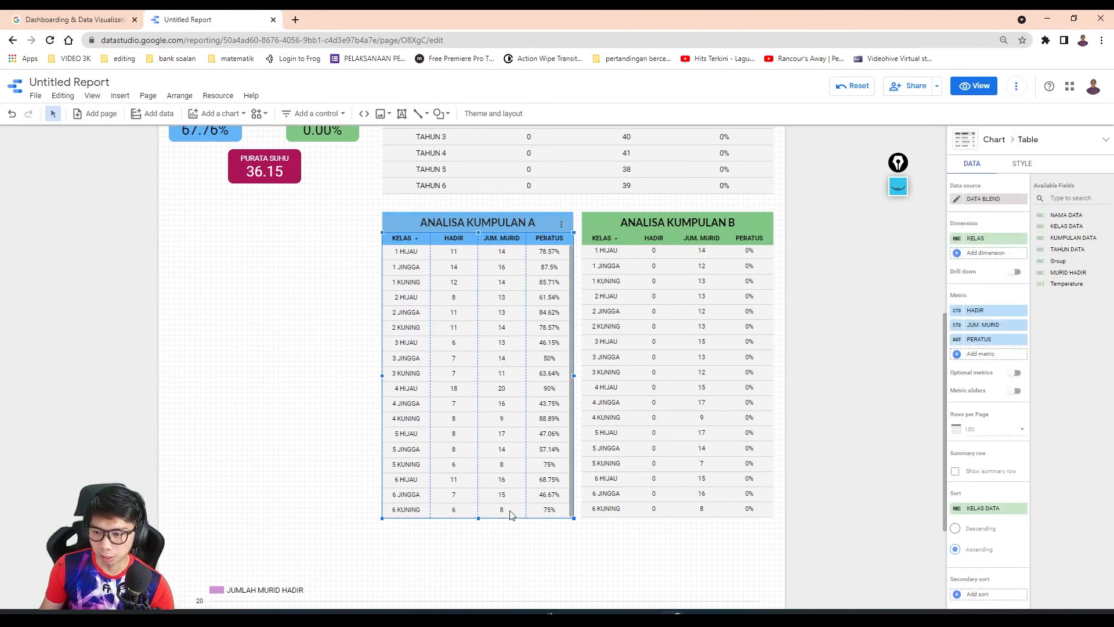
pyautogui.moveTo(479, 518); pyautogui.dragTo(478, 520)
pyautogui.click(717, 514)
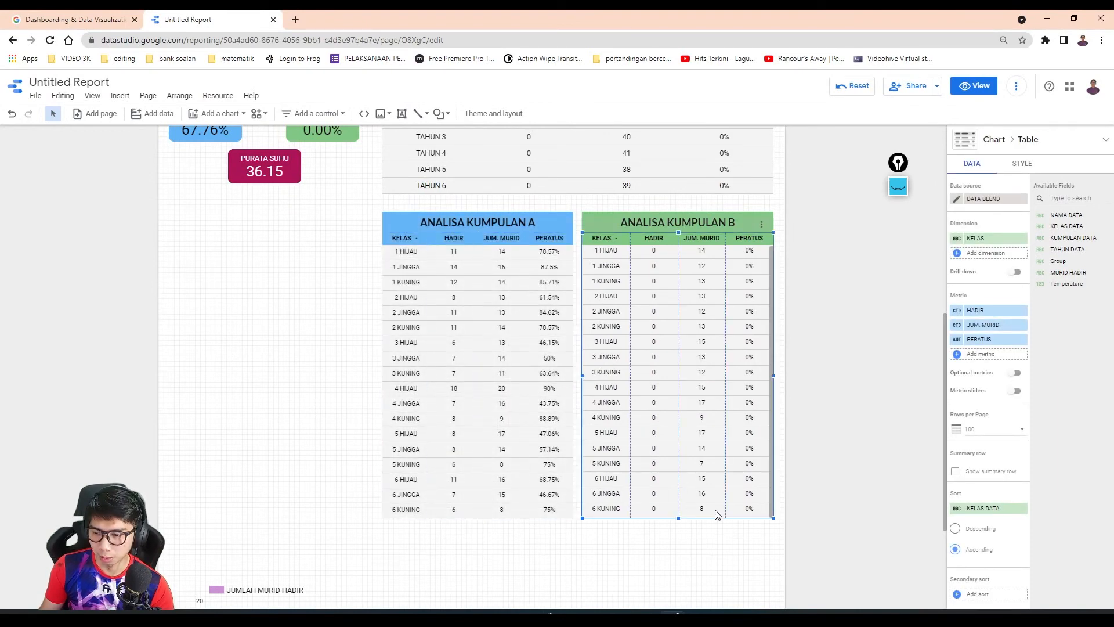
pyautogui.moveTo(679, 520); pyautogui.dragTo(678, 522)
# - Change the KUMPULAN A class table to a table with heatmap
pyautogui.click(556, 432)
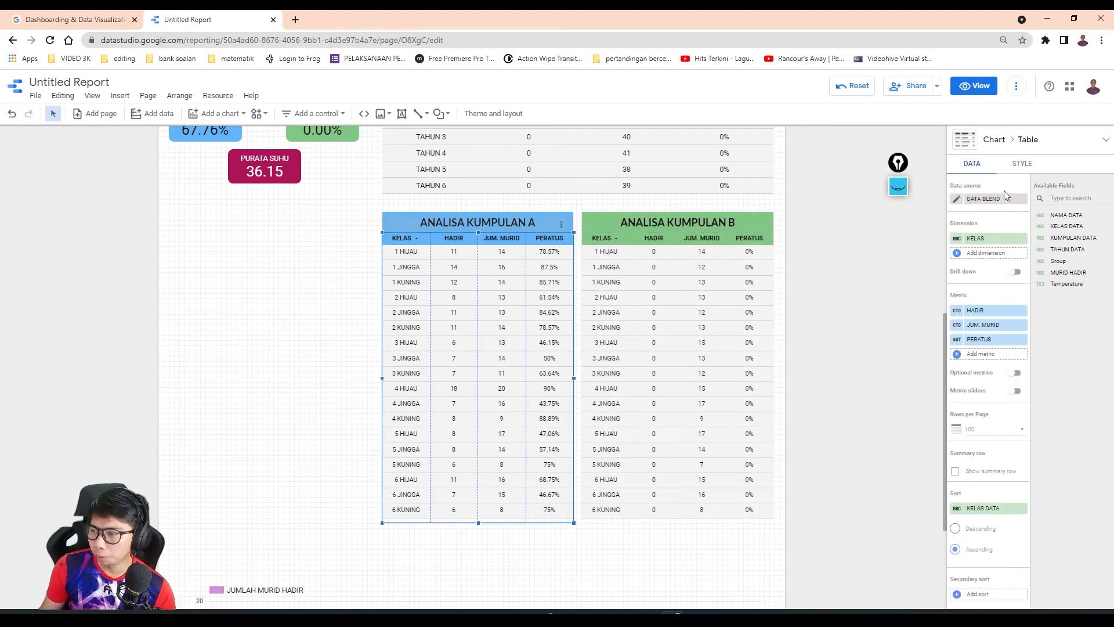
pyautogui.click(1023, 165)
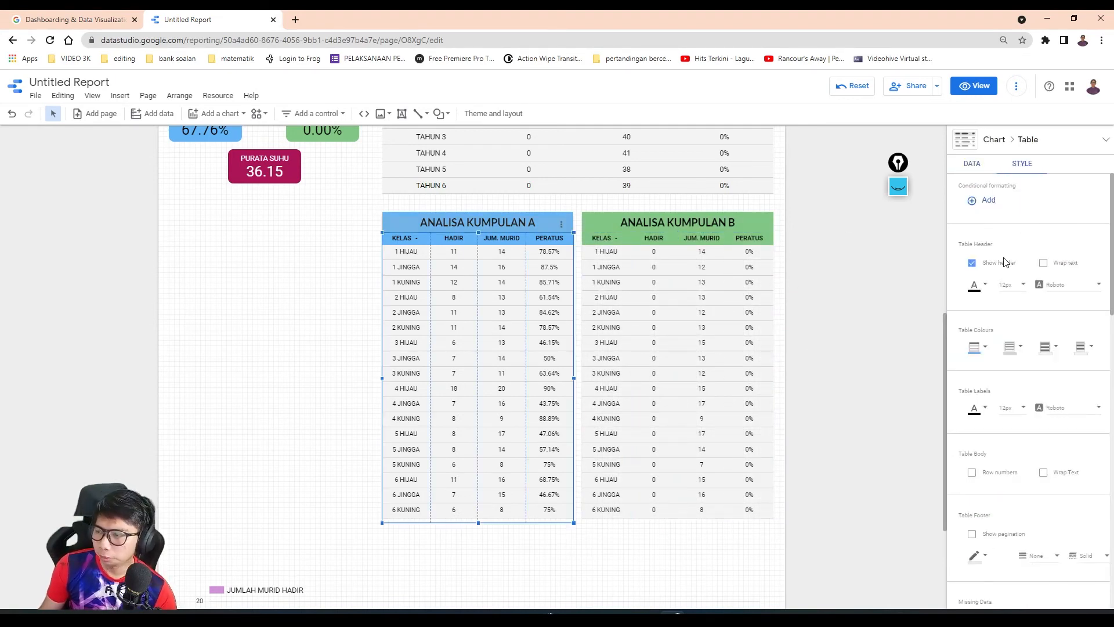
pyautogui.click(981, 142)
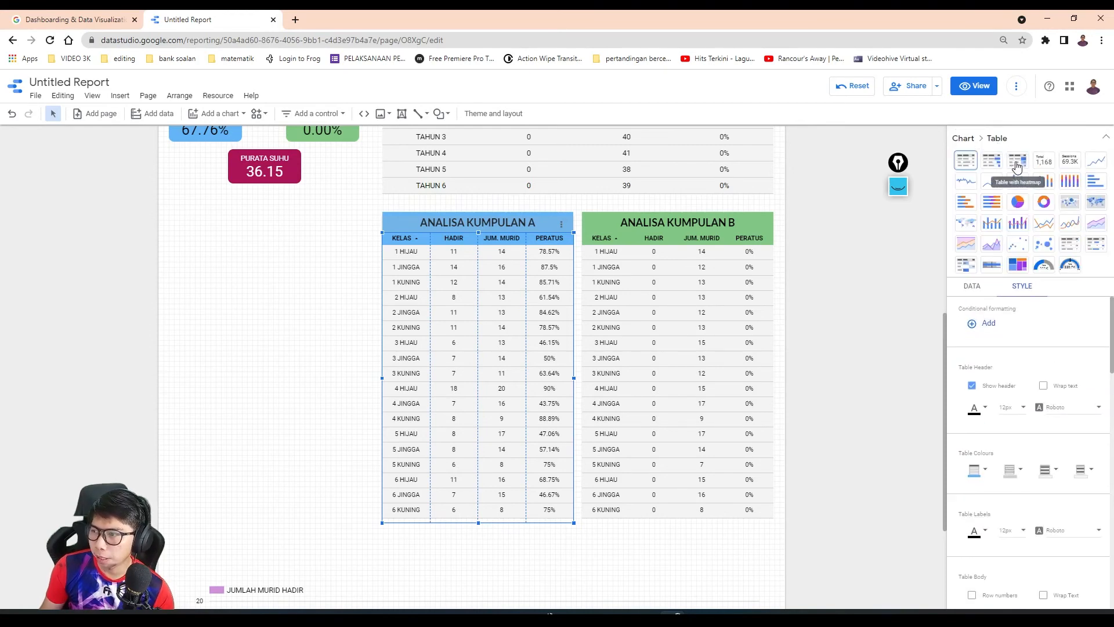
pyautogui.click(577, 323)
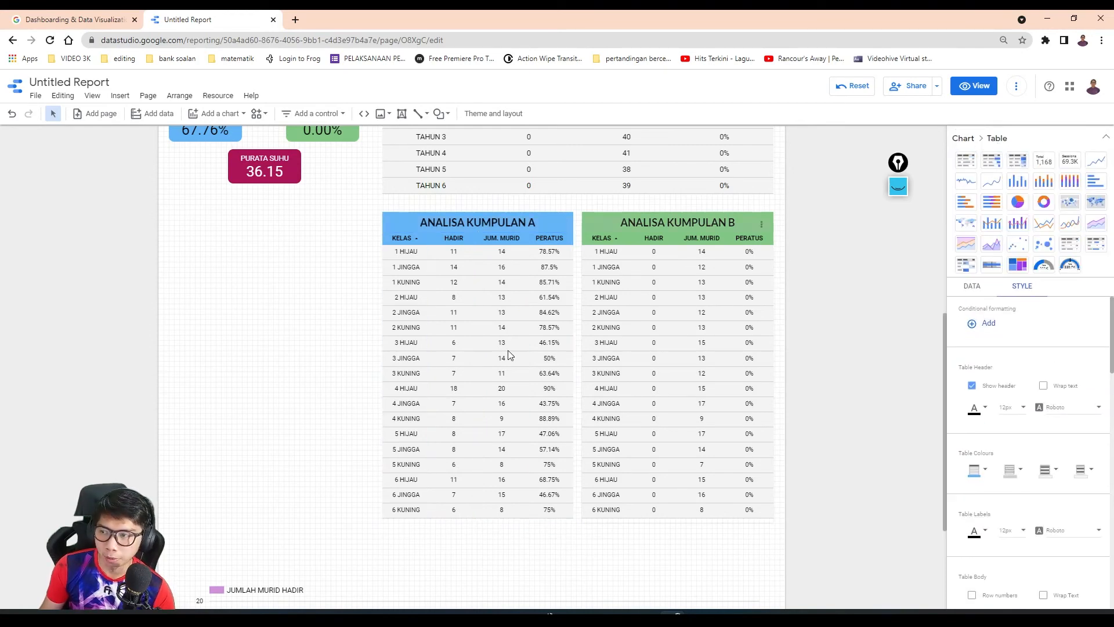
pyautogui.click(485, 304)
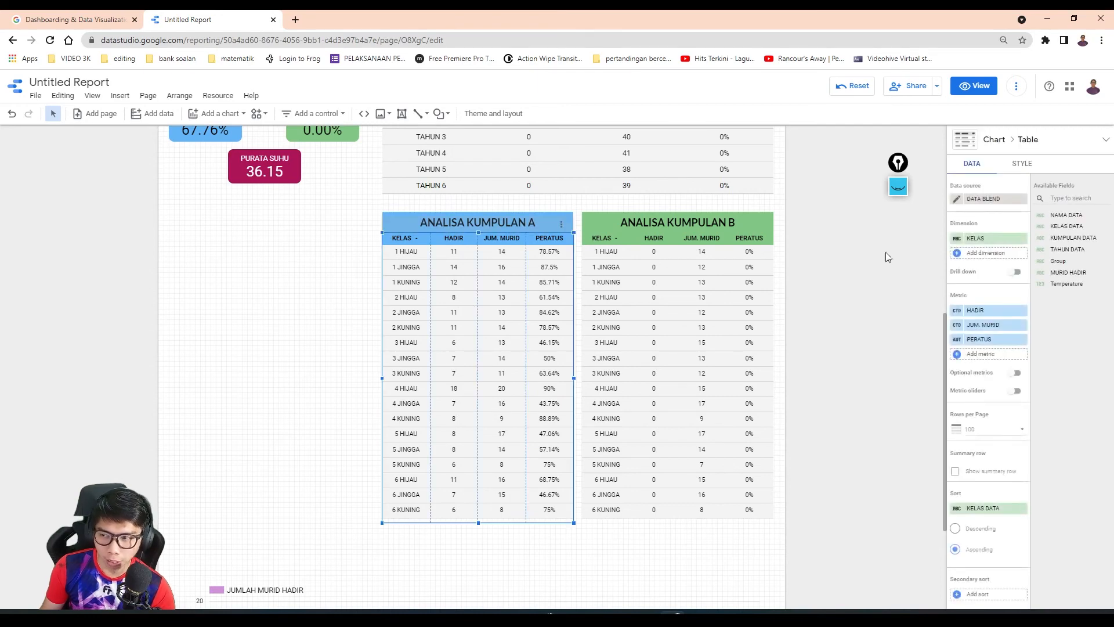
pyautogui.click(978, 143)
pyautogui.click(1018, 163)
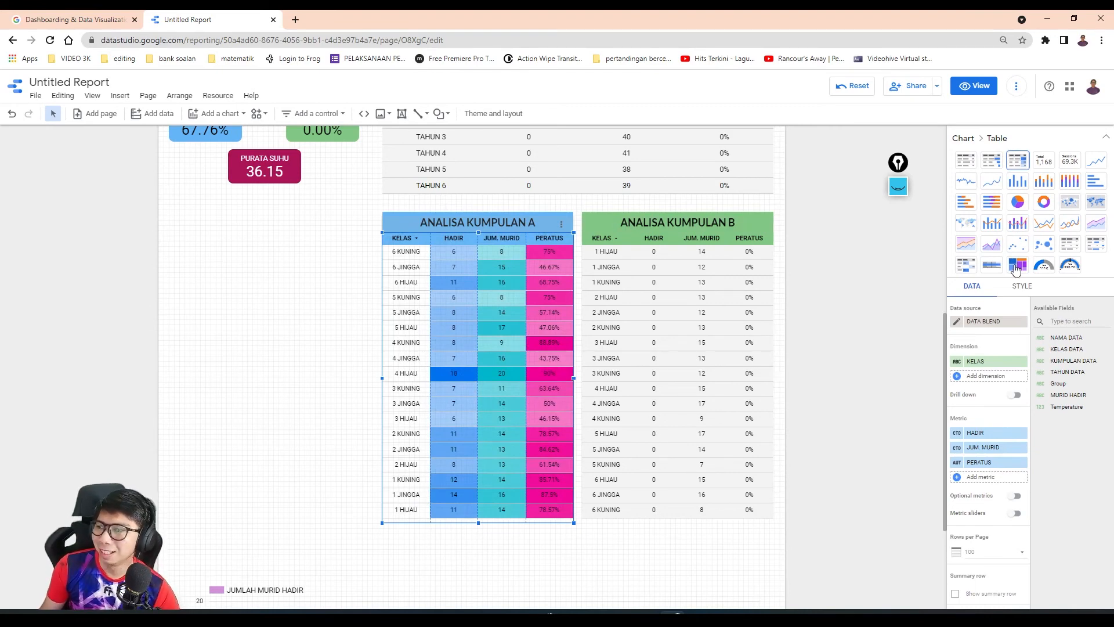
# - Try a yellow header background on the KUMPULAN A class table and undo it
pyautogui.click(1022, 287)
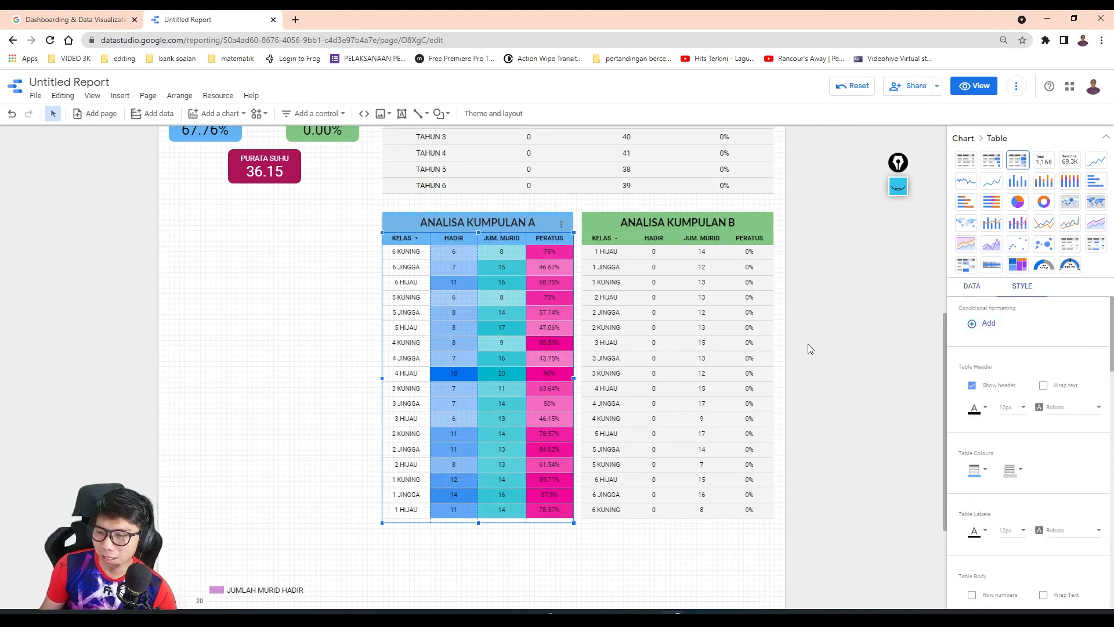
pyautogui.scroll(-5, 990, 394)
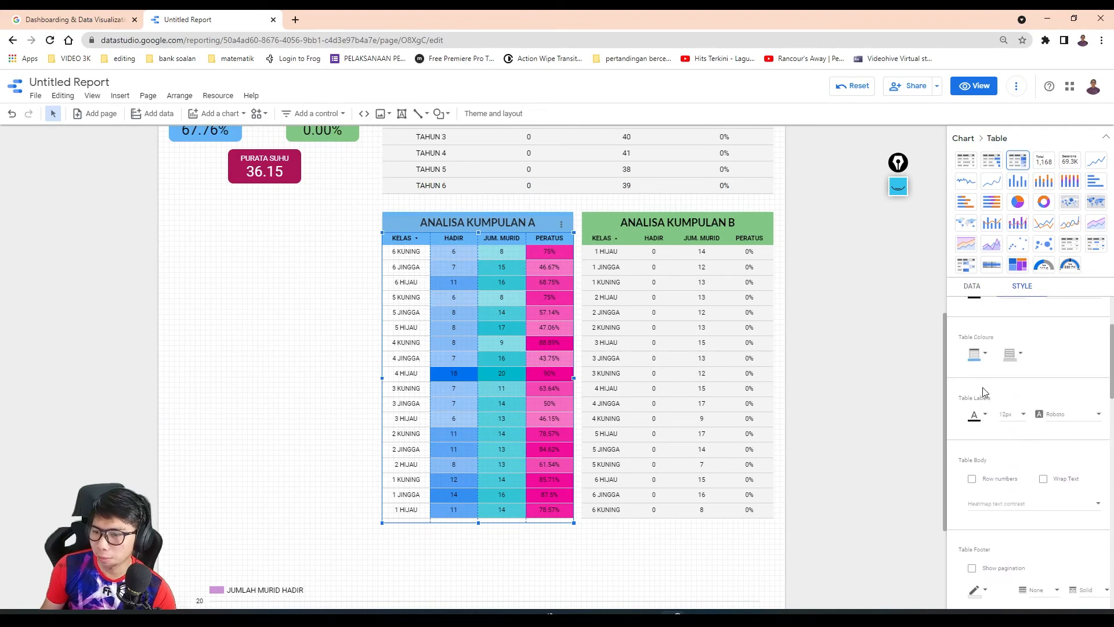
pyautogui.scroll(3, 983, 392)
pyautogui.scroll(1, 983, 393)
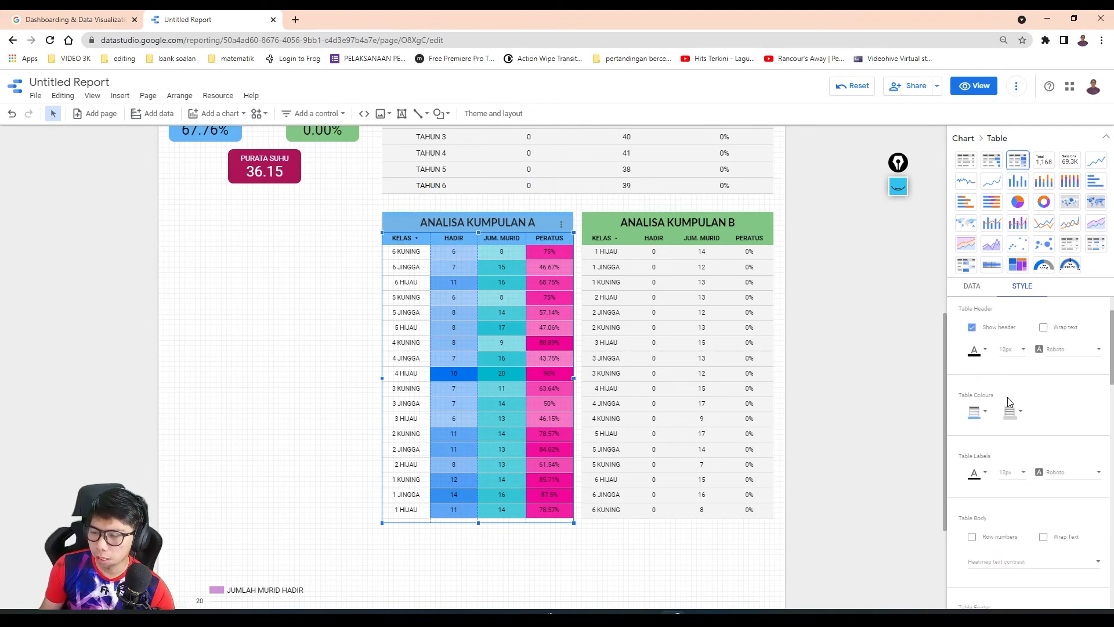
pyautogui.click(986, 412)
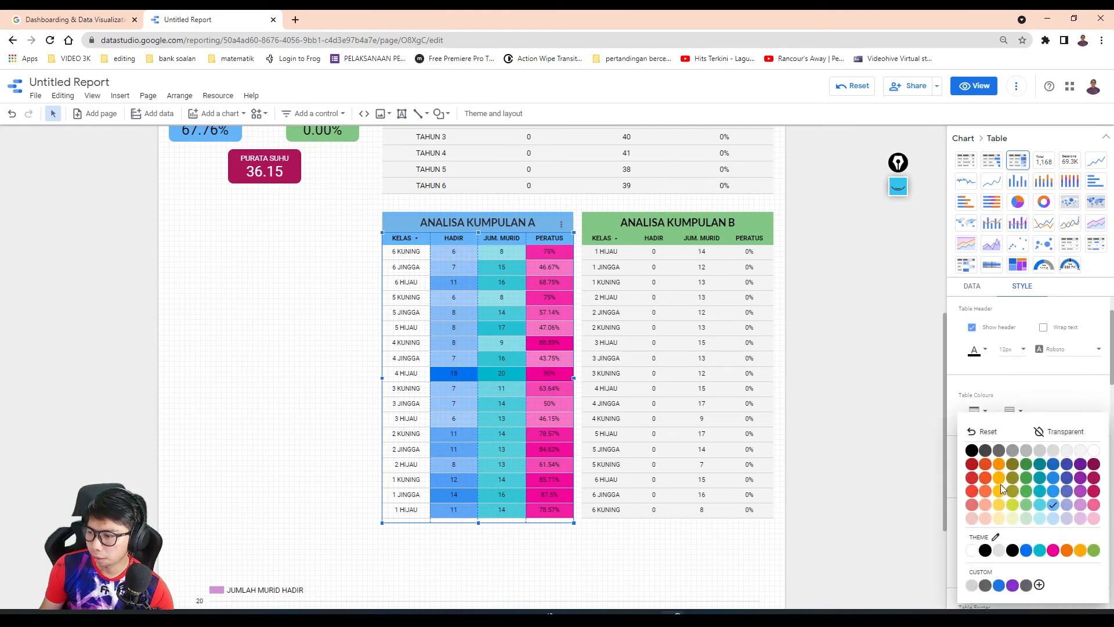
pyautogui.click(1001, 506)
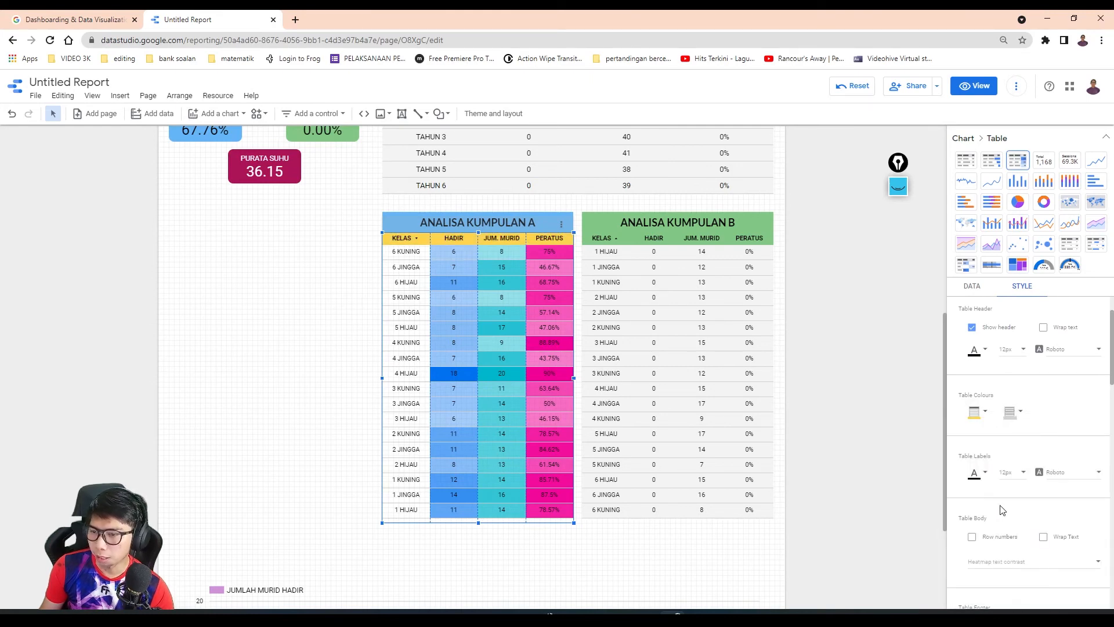
pyautogui.hotkey('ctrl', 'z')
# - Set the heatmap colour of the HADIR, JUM. MURID and PERATUS columns in the KUMPULAN A class table to yellow
pyautogui.scroll(-10, 1007, 500)
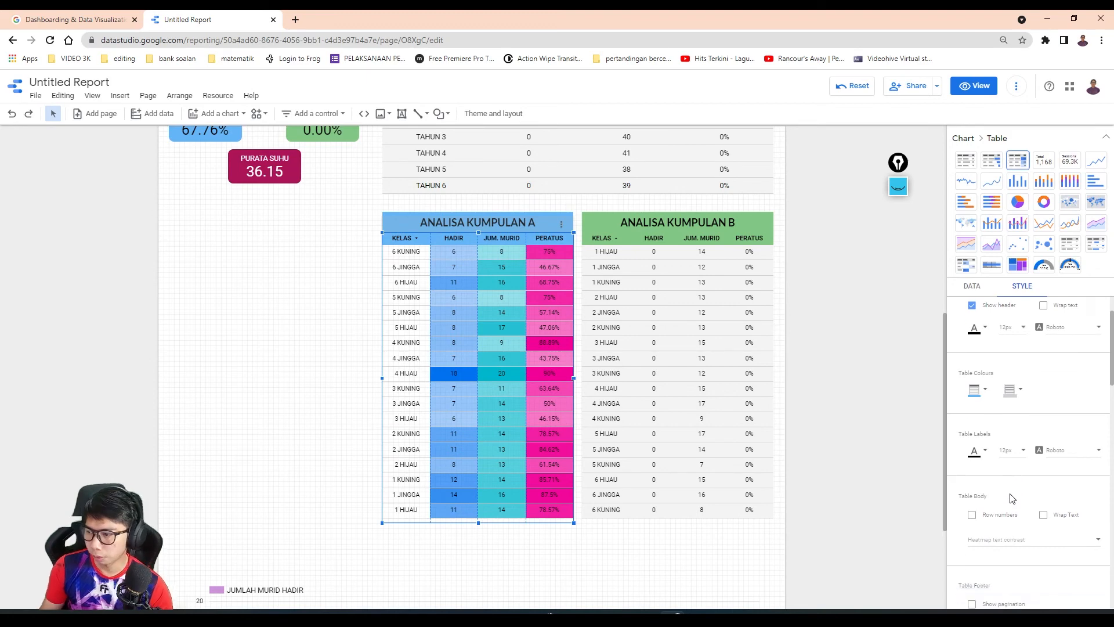
pyautogui.scroll(1, 1021, 389)
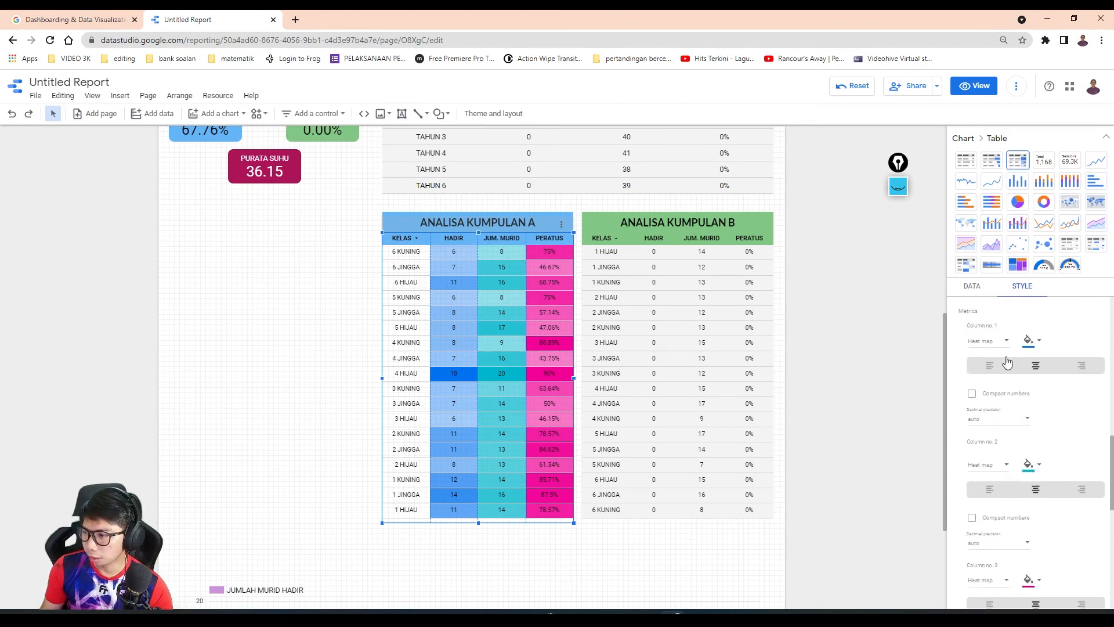
pyautogui.click(1029, 342)
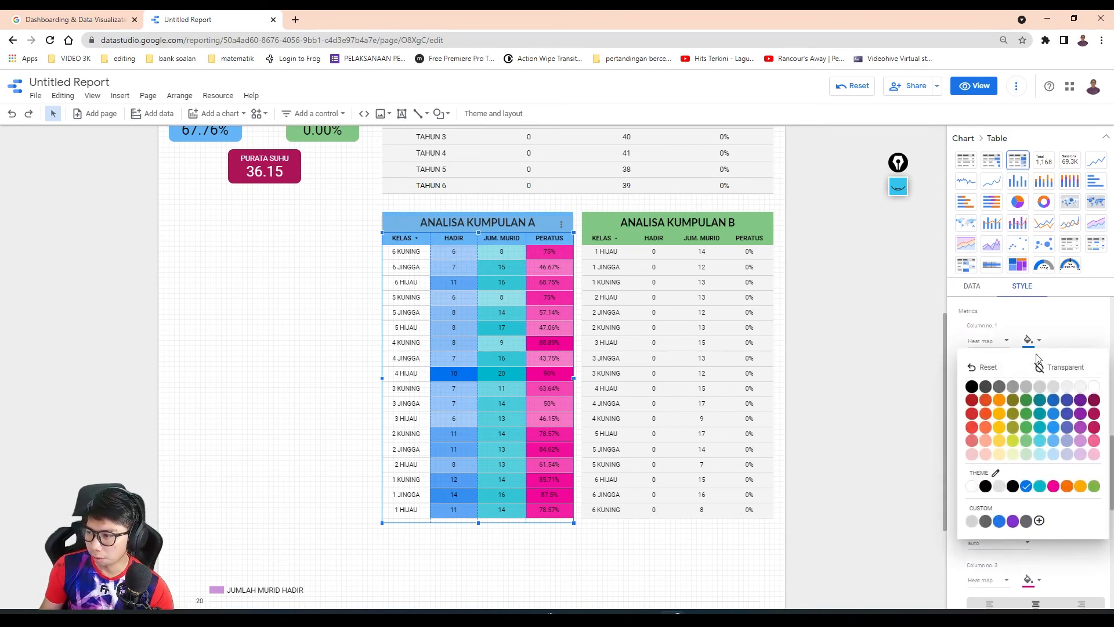
pyautogui.click(999, 442)
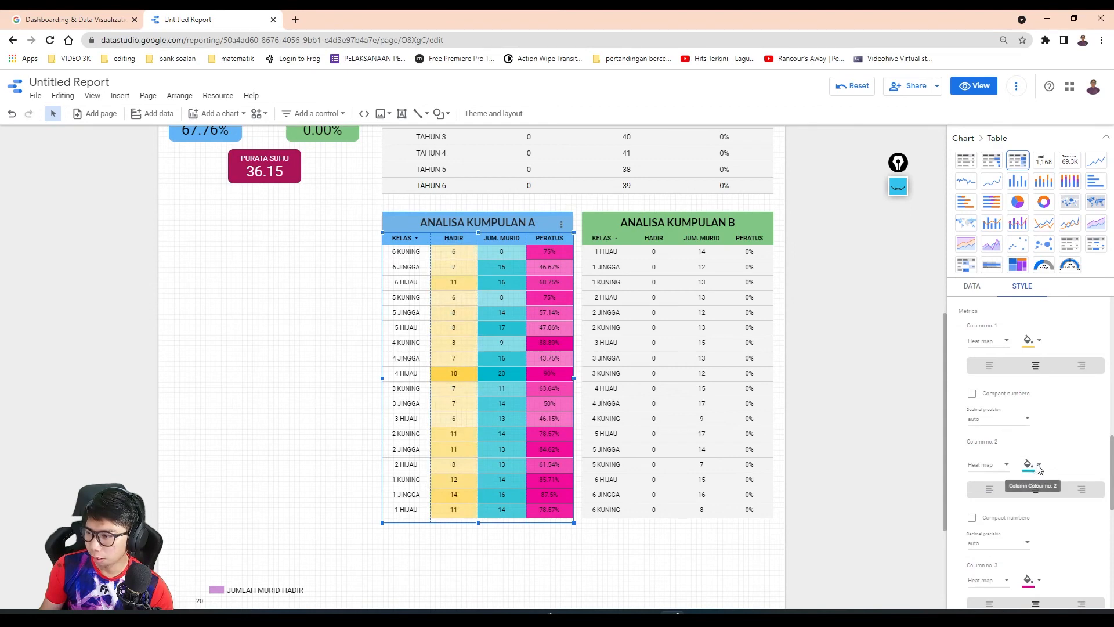
pyautogui.click(1029, 464)
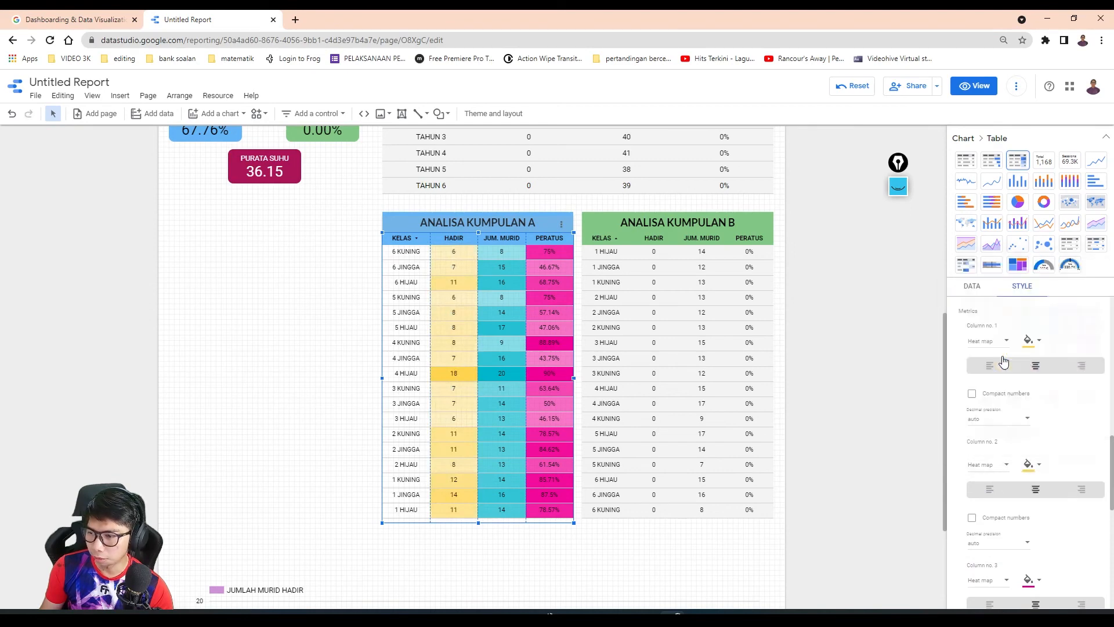
pyautogui.click(1002, 363)
pyautogui.scroll(-1, 1030, 503)
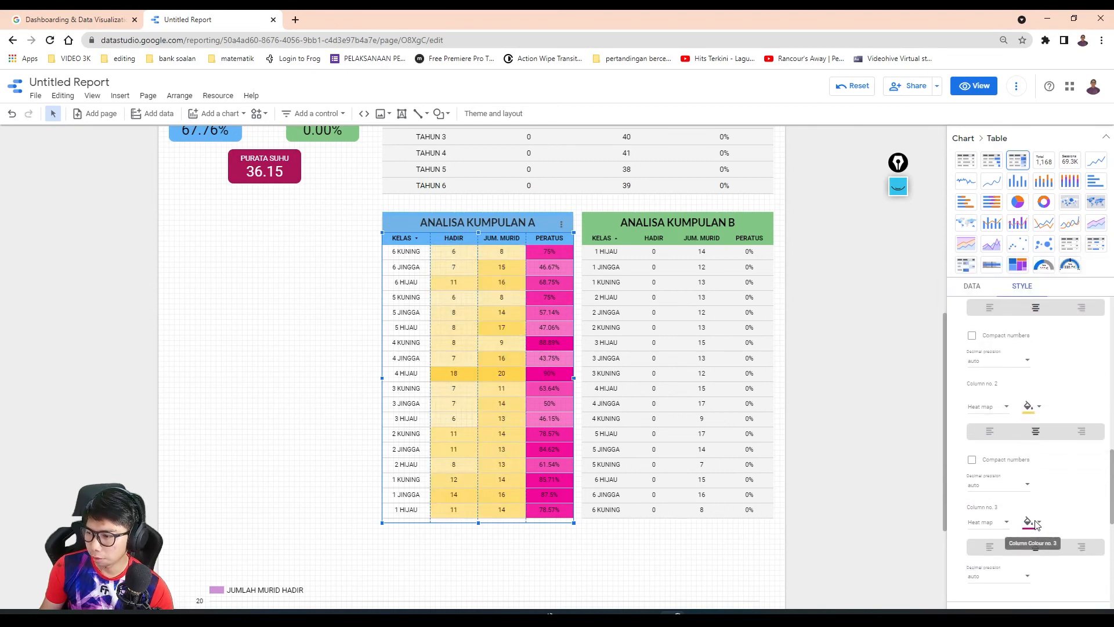
pyautogui.click(1031, 522)
pyautogui.click(998, 416)
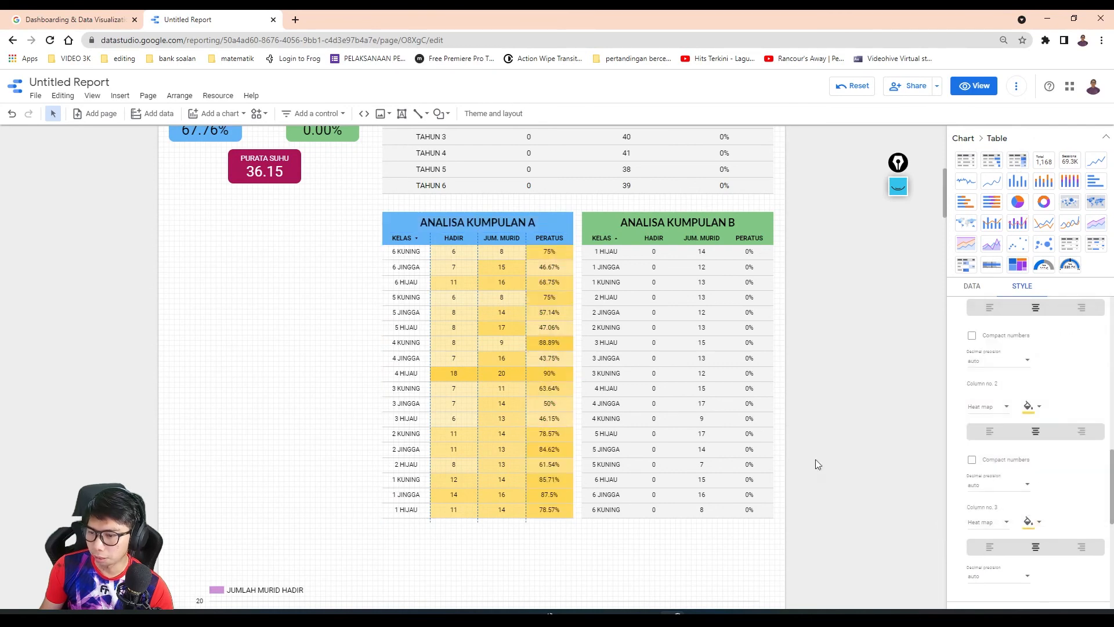
pyautogui.click(270, 414)
# - Change the KUMPULAN B class table to a table with heatmap
pyautogui.click(675, 327)
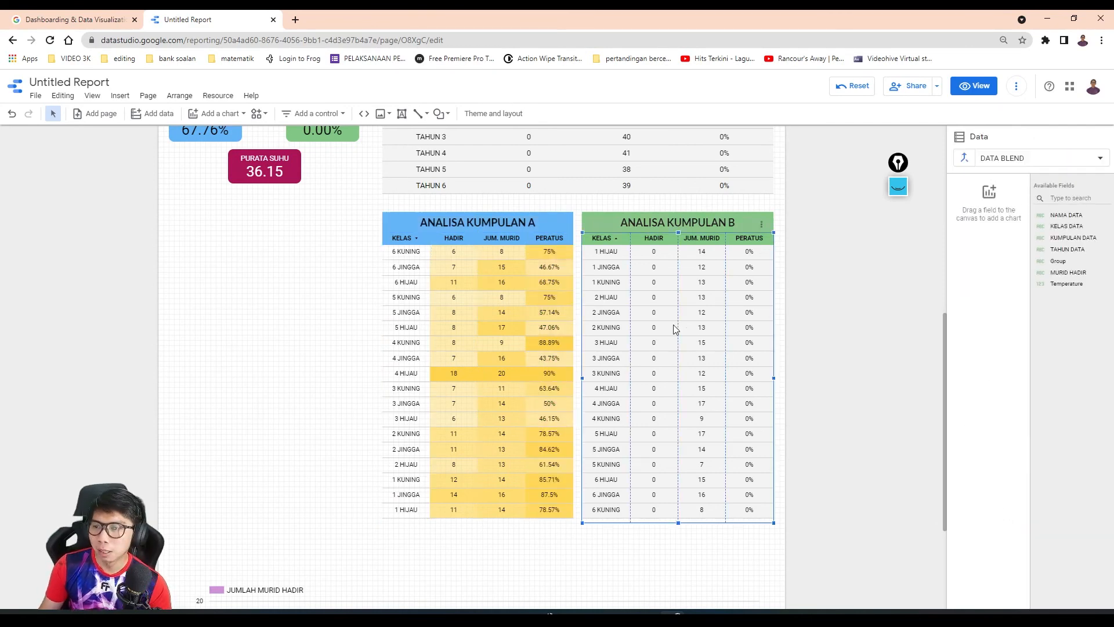
pyautogui.click(1015, 140)
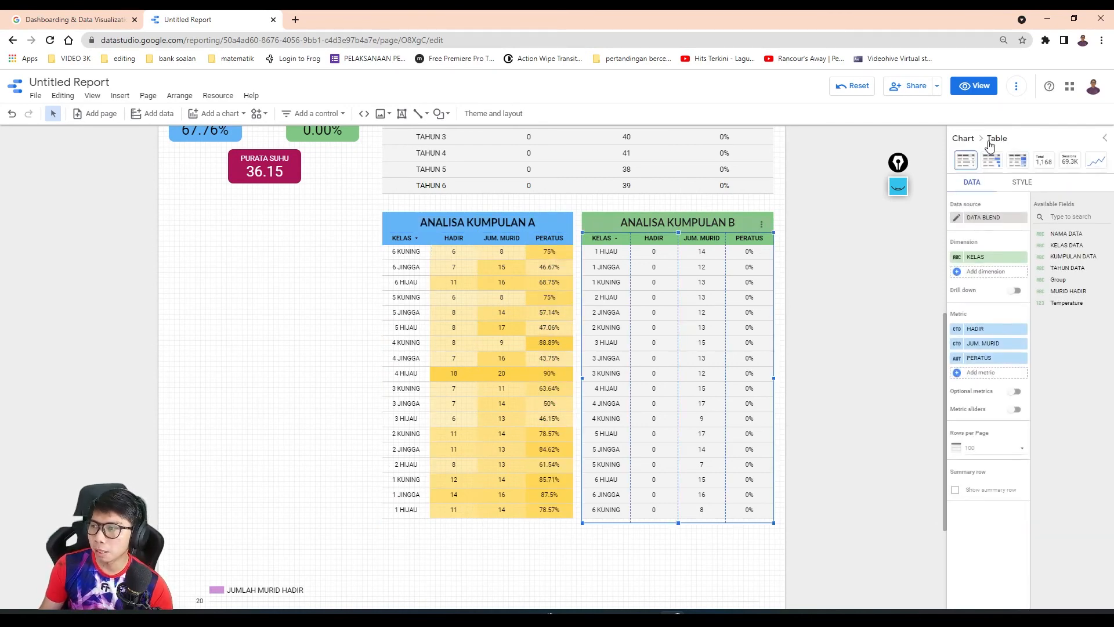
pyautogui.click(1017, 161)
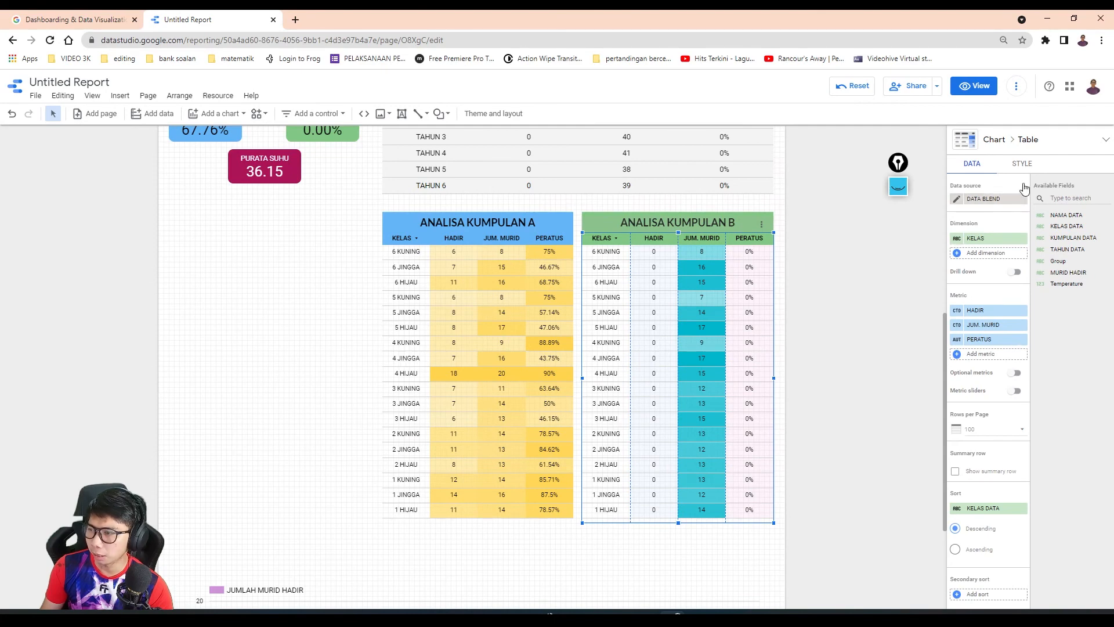
# - Set the heatmap colour of the HADIR and JUM. MURID columns in the KUMPULAN B class table to pink
pyautogui.click(1024, 165)
pyautogui.scroll(-10, 1043, 452)
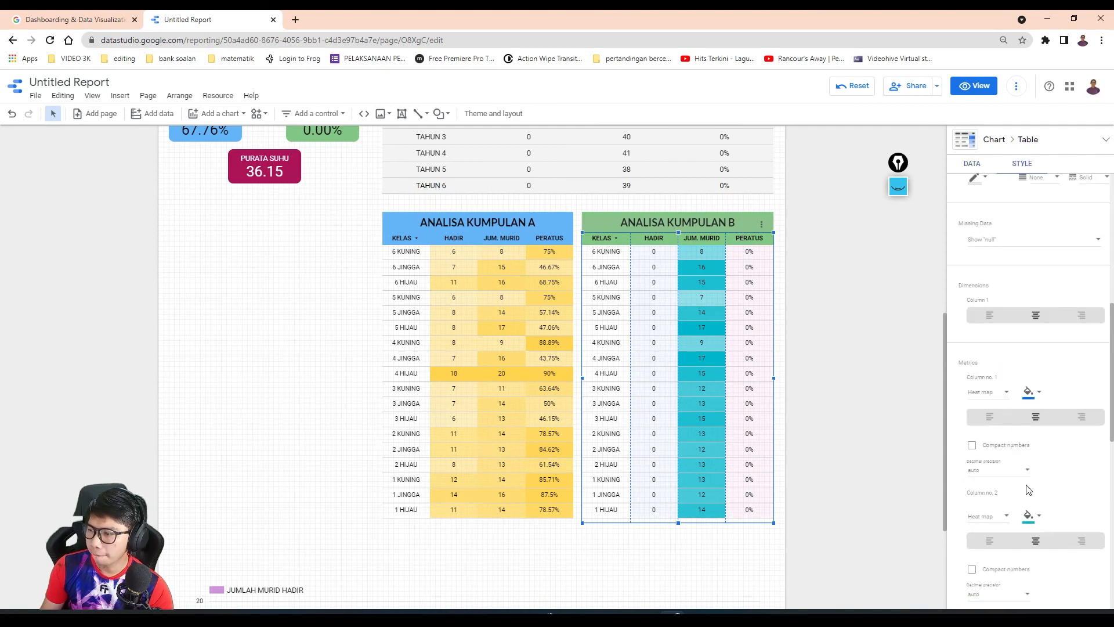
pyautogui.click(1040, 276)
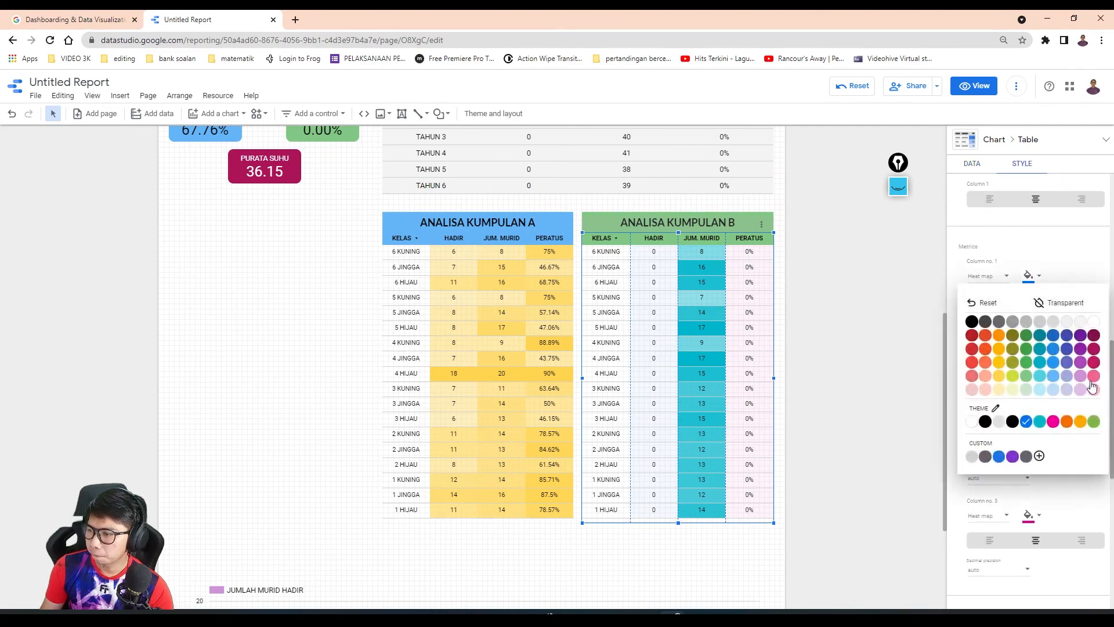
pyautogui.click(1095, 383)
pyautogui.click(1033, 399)
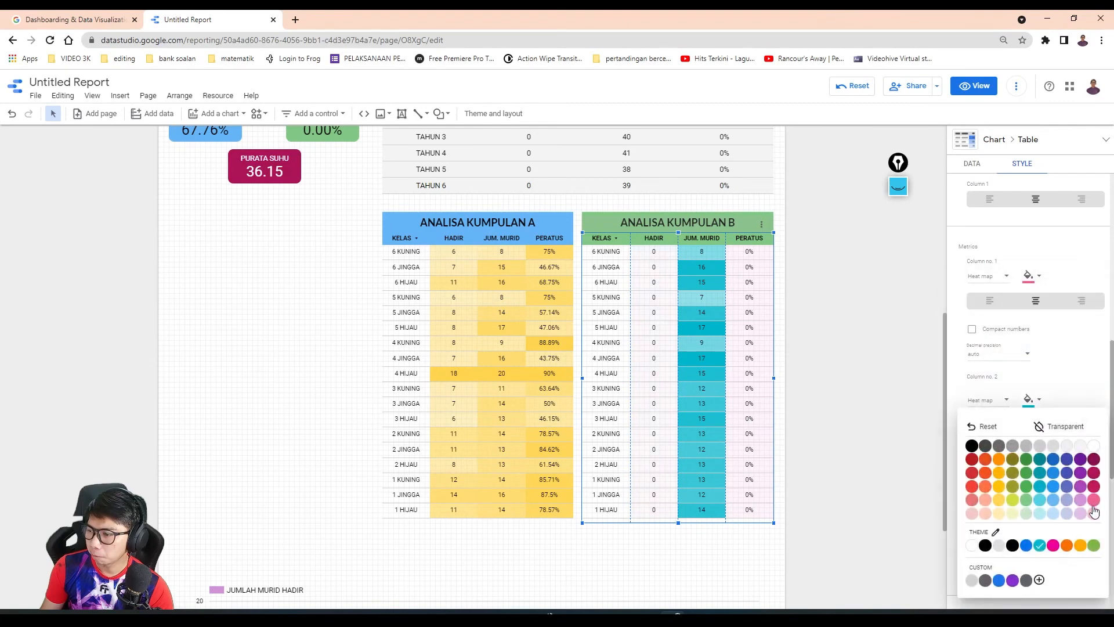
pyautogui.click(1094, 499)
pyautogui.scroll(-3, 1045, 452)
pyautogui.click(1041, 423)
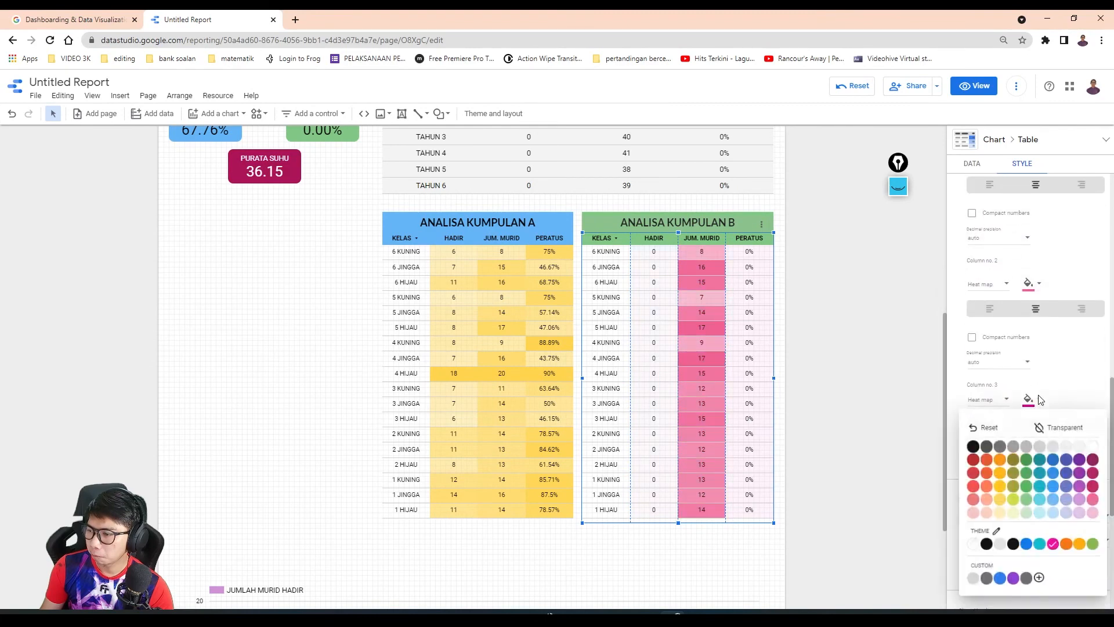
pyautogui.click(1067, 385)
pyautogui.scroll(-3, 1066, 386)
pyautogui.scroll(3, 1062, 387)
pyautogui.click(885, 360)
pyautogui.scroll(3, 206, 354)
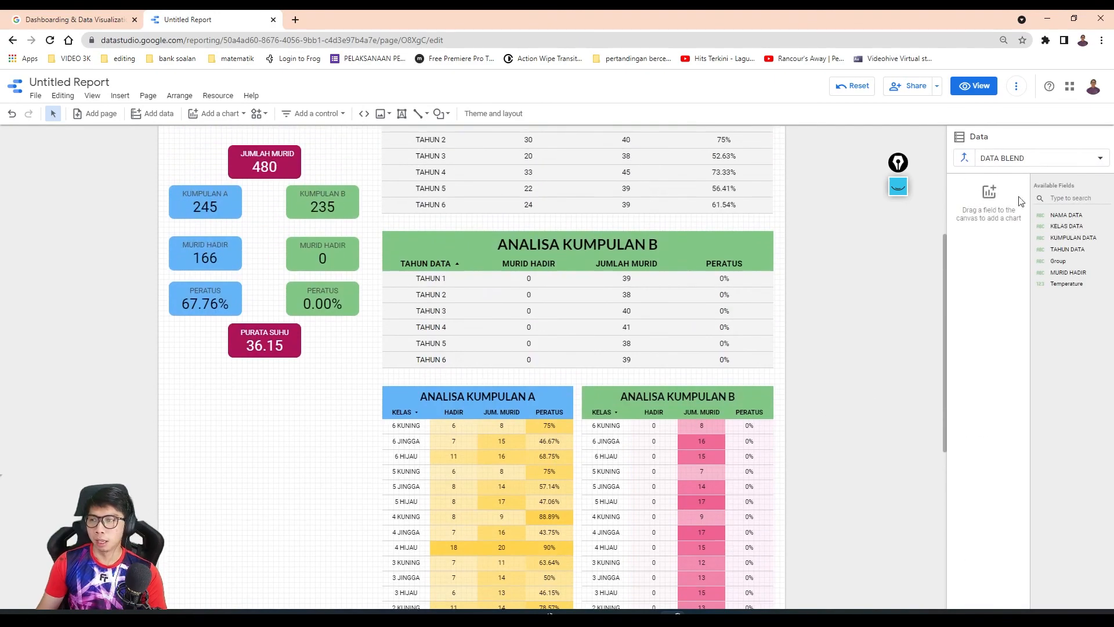
# - Switch the report to view mode, check its lower part and present it full screen
pyautogui.click(974, 86)
pyautogui.scroll(-5, 605, 350)
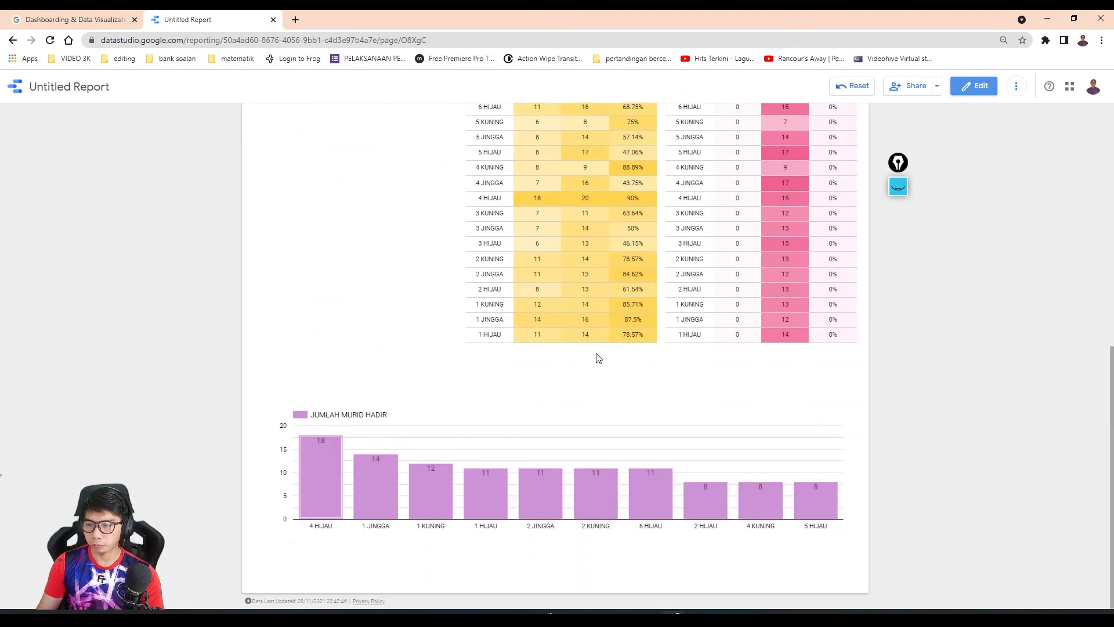
pyautogui.scroll(8, 590, 357)
pyautogui.click(1016, 86)
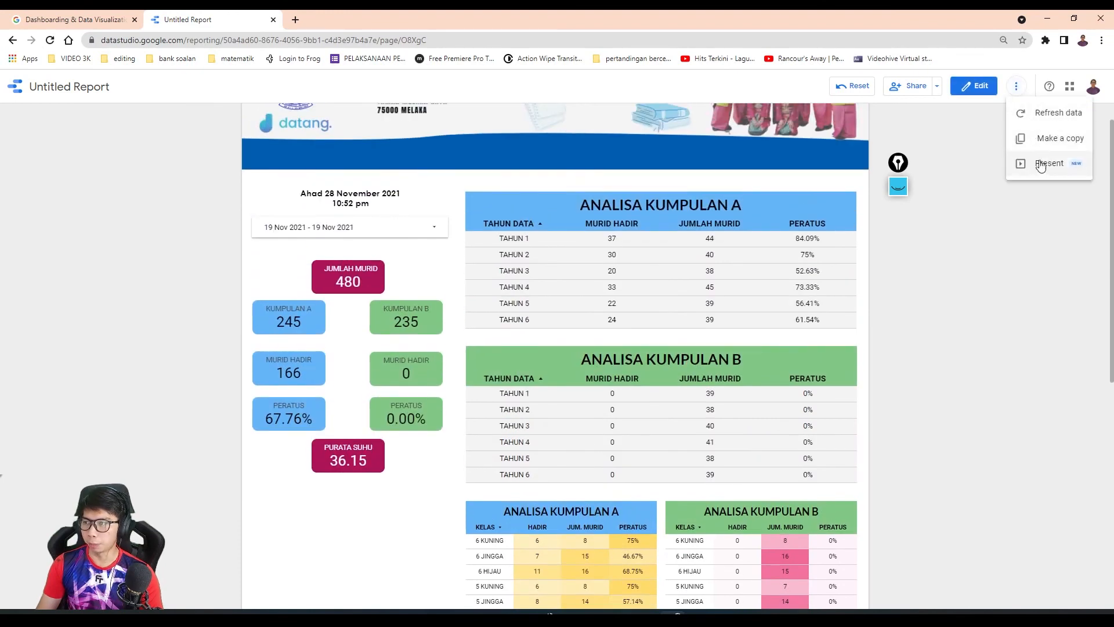
pyautogui.click(1035, 164)
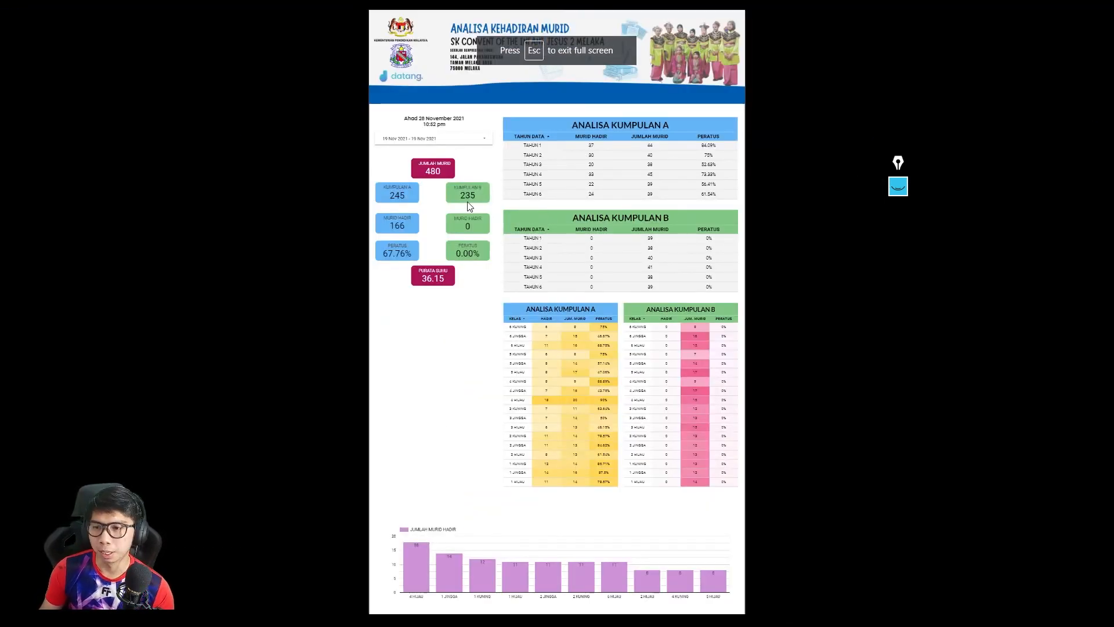
# - Set the report's date range to 26 Nov 2021 - 26 Nov 2021 and leave the full-screen presentation
pyautogui.click(454, 141)
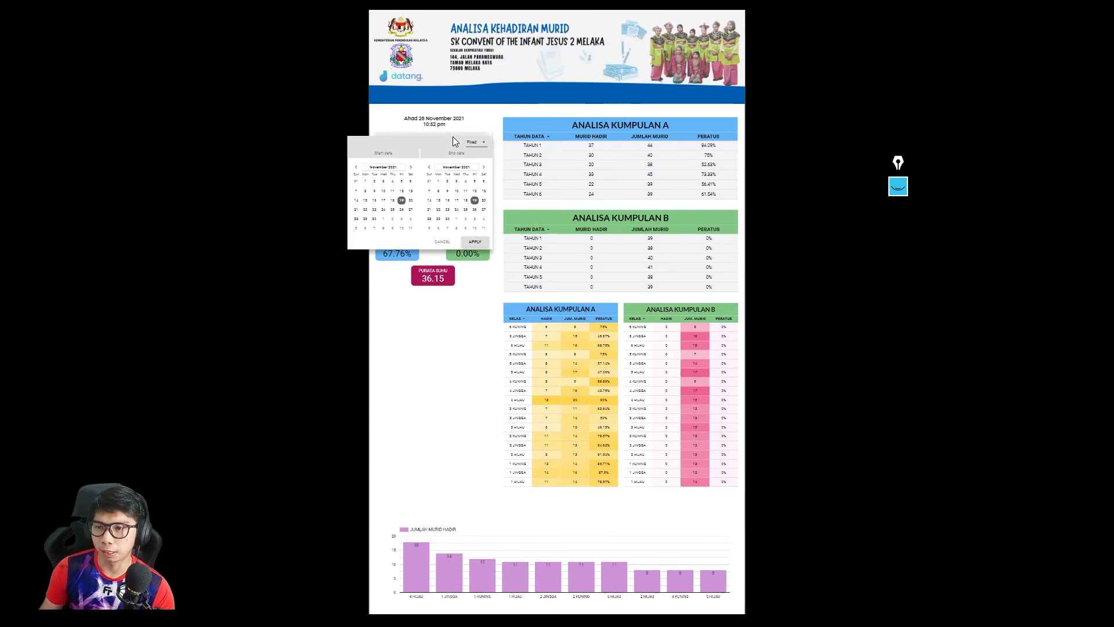
pyautogui.click(402, 209)
pyautogui.click(475, 210)
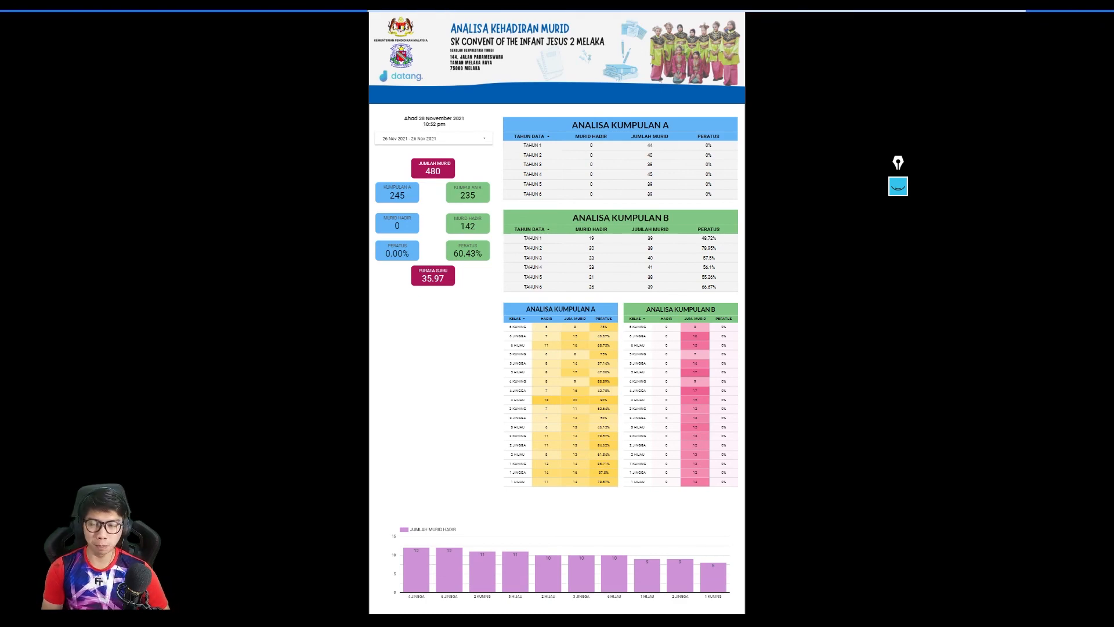
pyautogui.press('Escape')
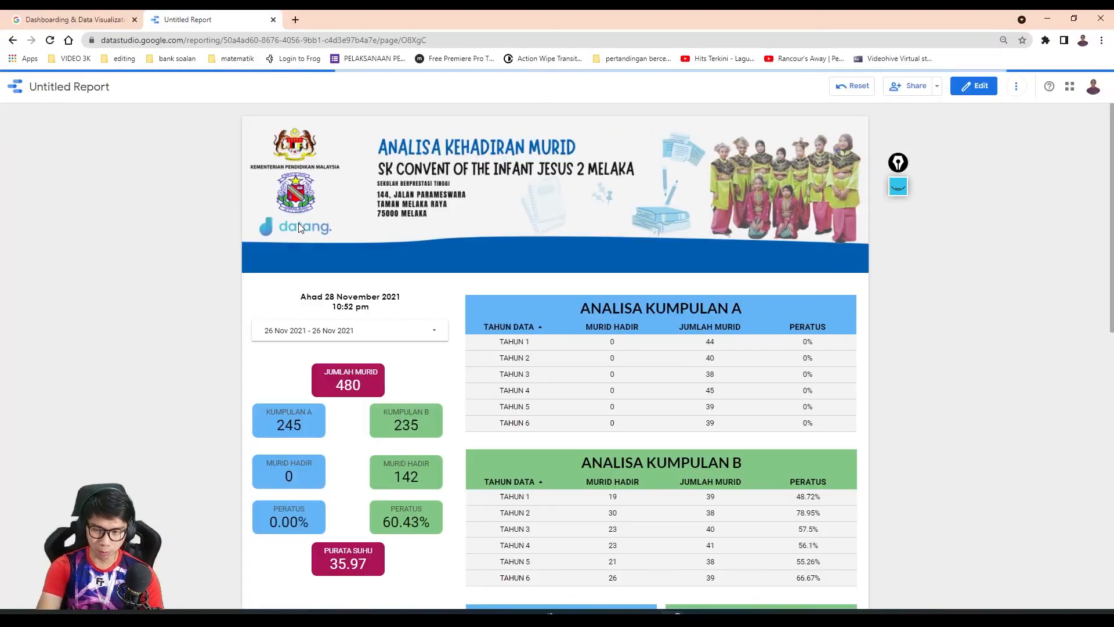
# - Return to editing and add a text box reading ANALISA UTAMA on the blue band under the datang logo
pyautogui.click(974, 85)
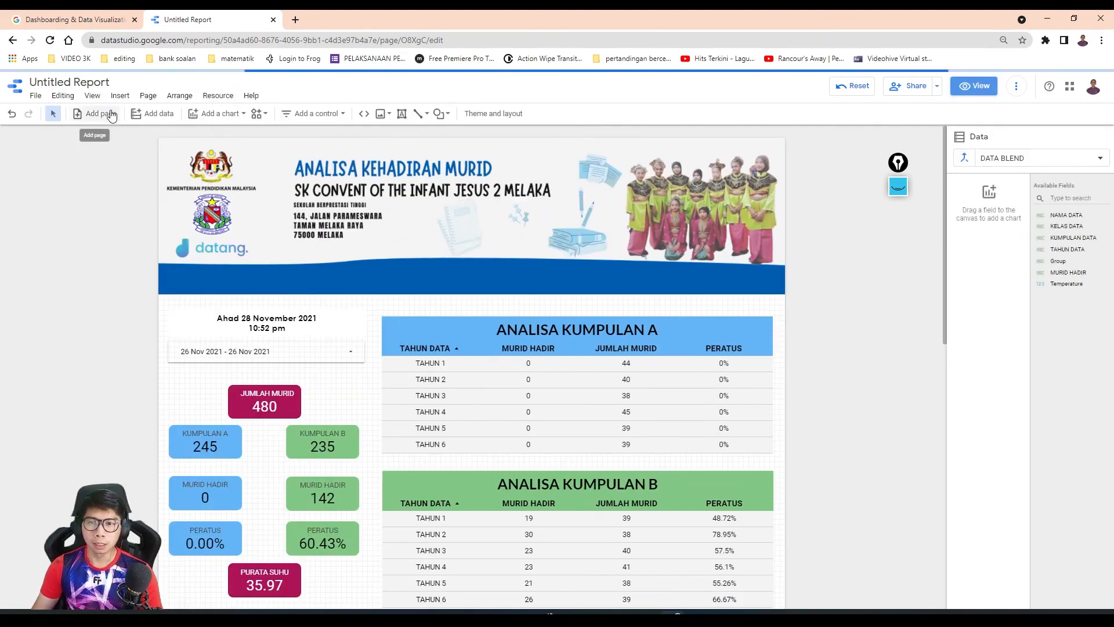
pyautogui.click(120, 95)
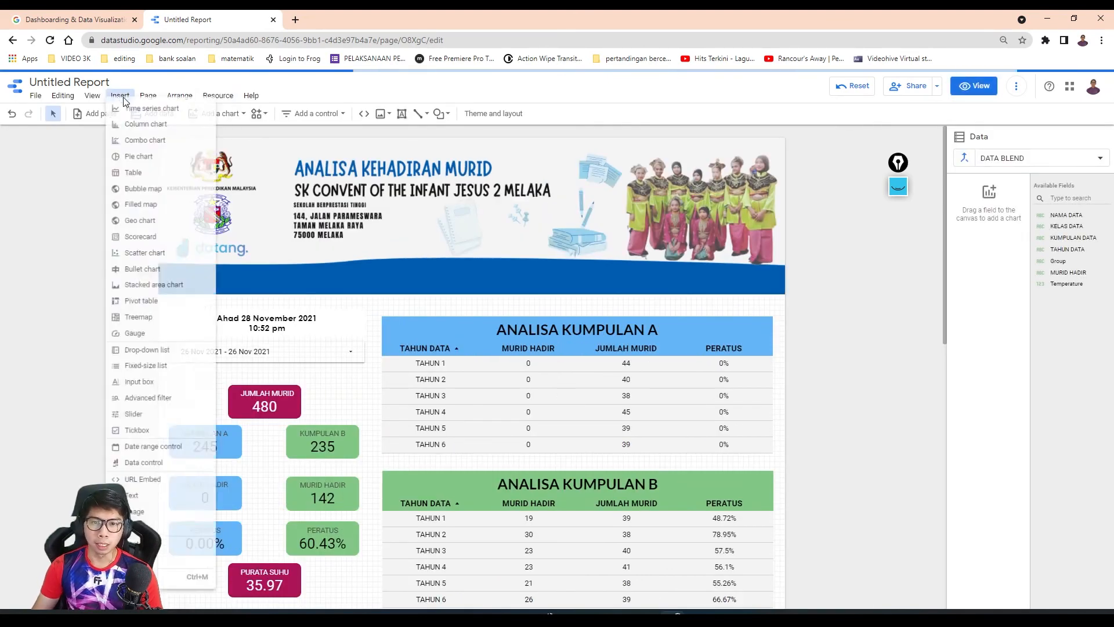
pyautogui.click(145, 511)
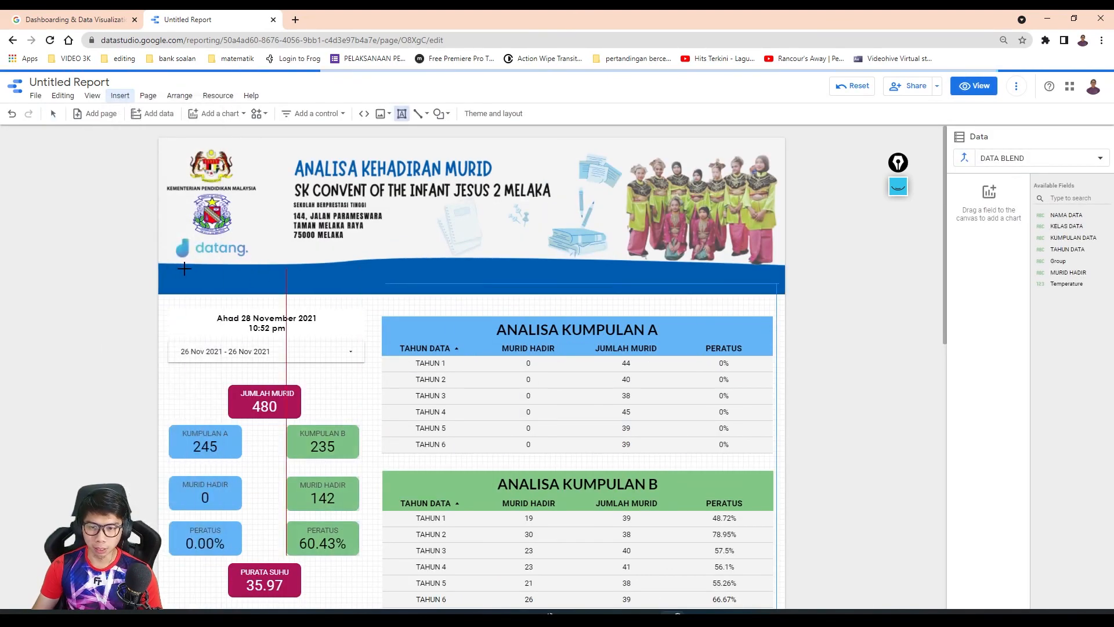
pyautogui.moveTo(174, 268); pyautogui.dragTo(295, 287)
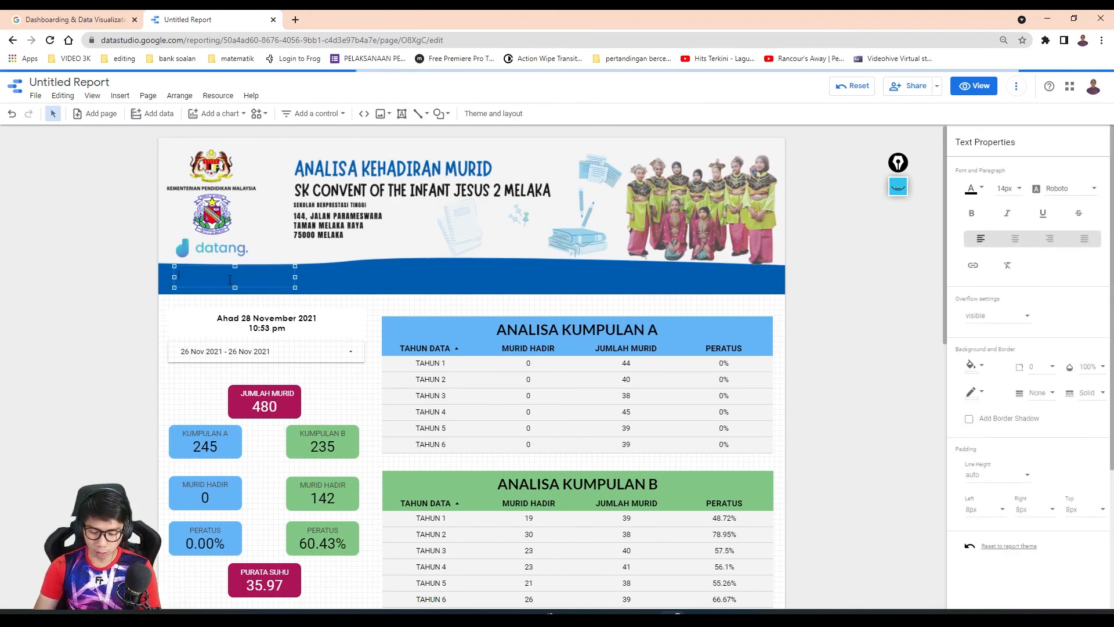
pyautogui.write('HOME')
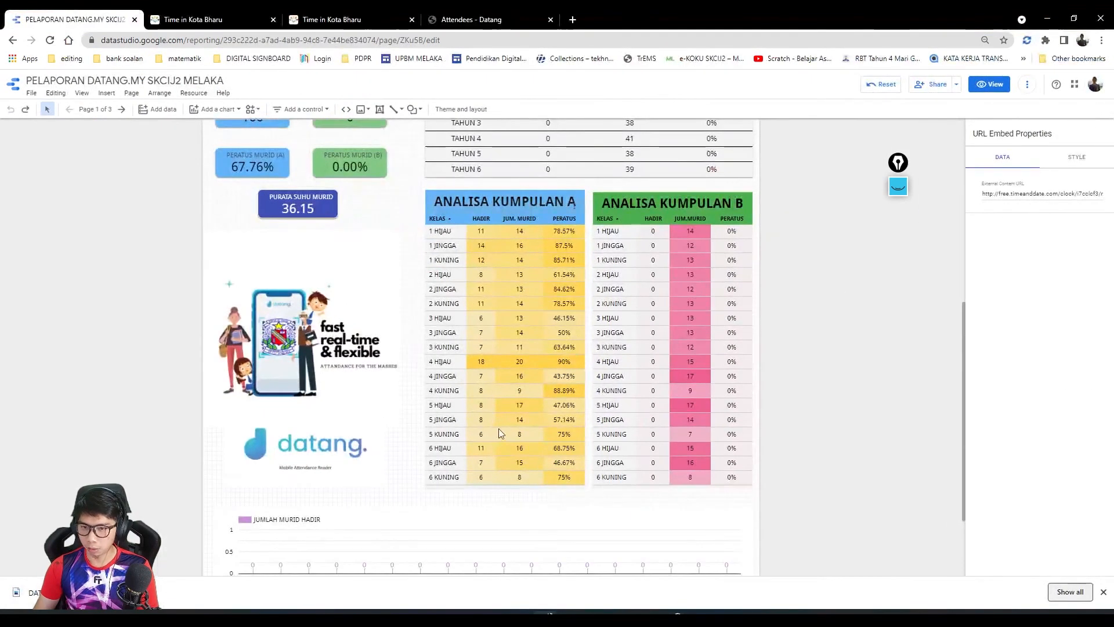
pyautogui.scroll(5, 502, 435)
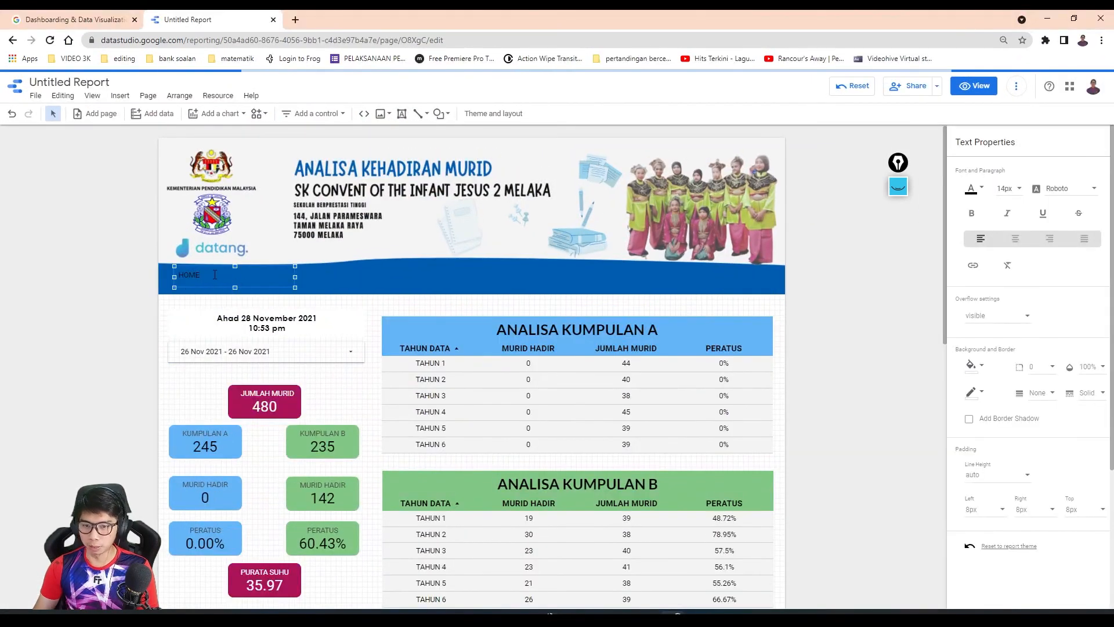
pyautogui.moveTo(214, 274); pyautogui.dragTo(169, 273)
pyautogui.write('ANALISA UTAMA')
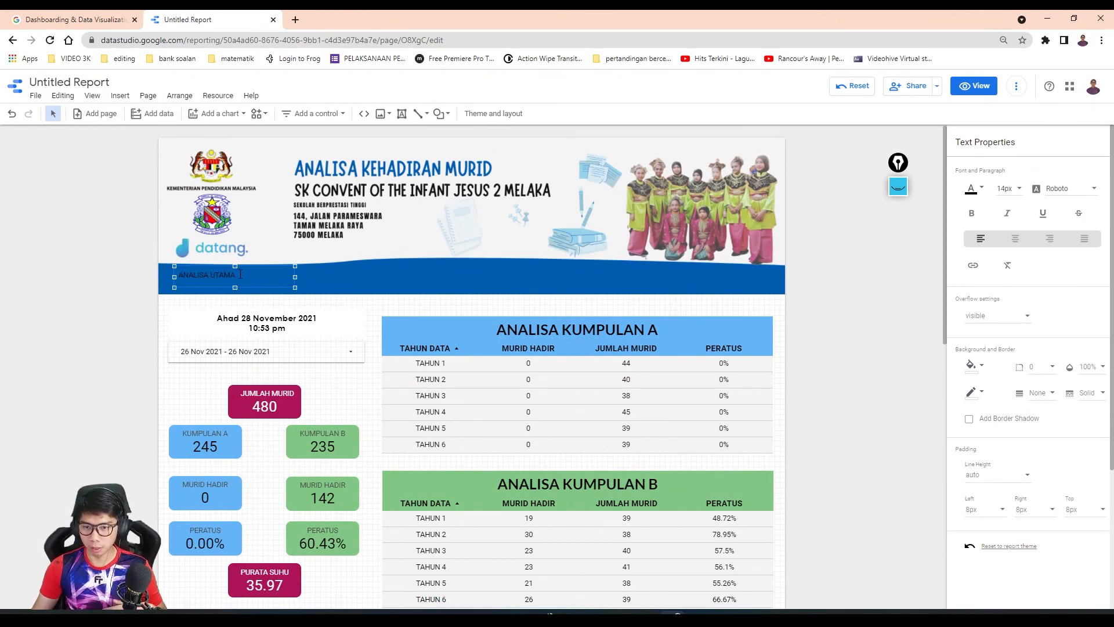
# - Format the ANALISA UTAMA text in white, bold Lato and centre it within its box
pyautogui.click(976, 184)
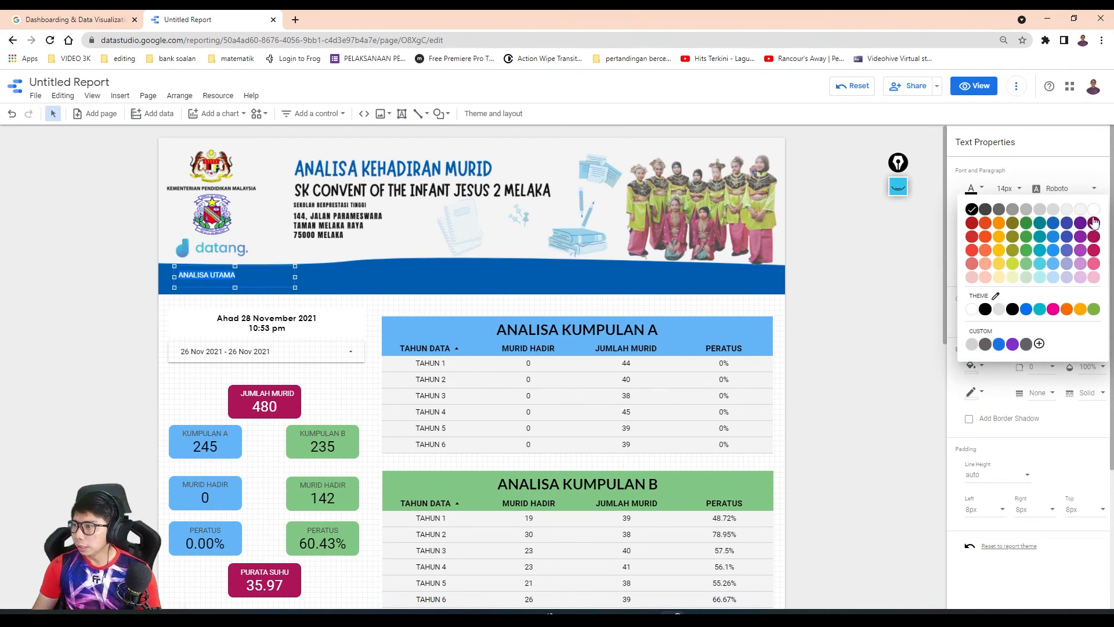
pyautogui.click(977, 237)
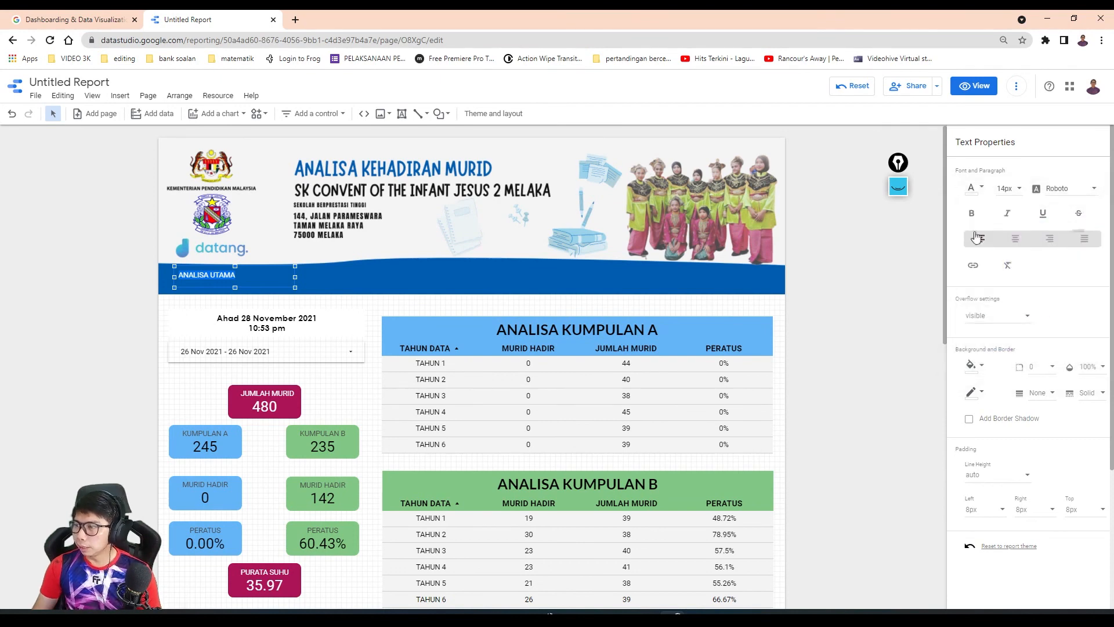
pyautogui.click(1060, 198)
pyautogui.scroll(-10, 1070, 235)
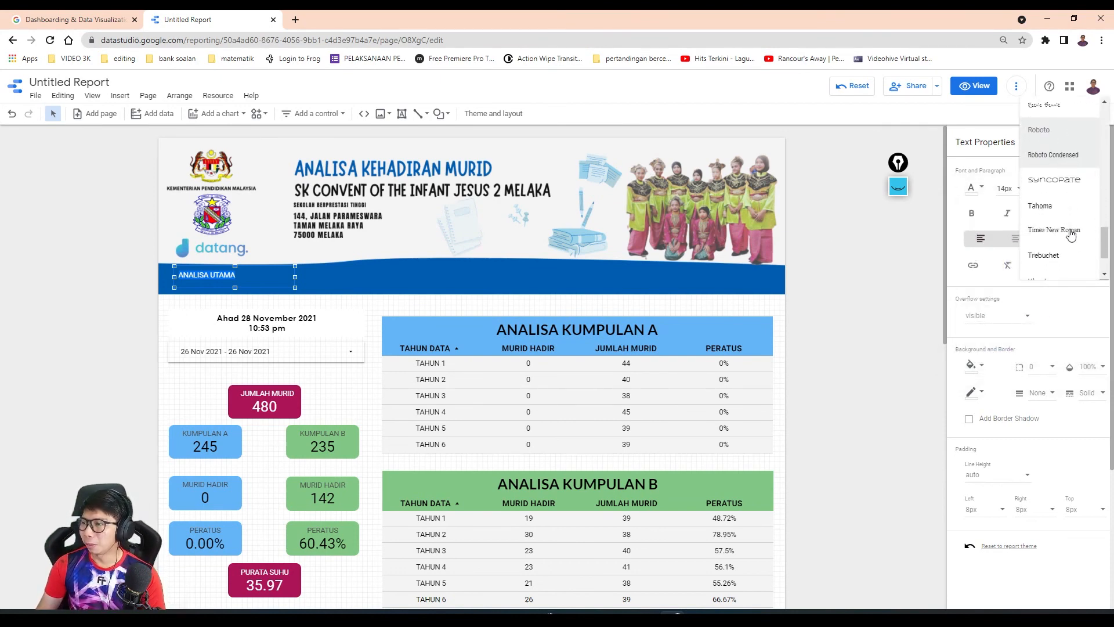
pyautogui.scroll(8, 1071, 234)
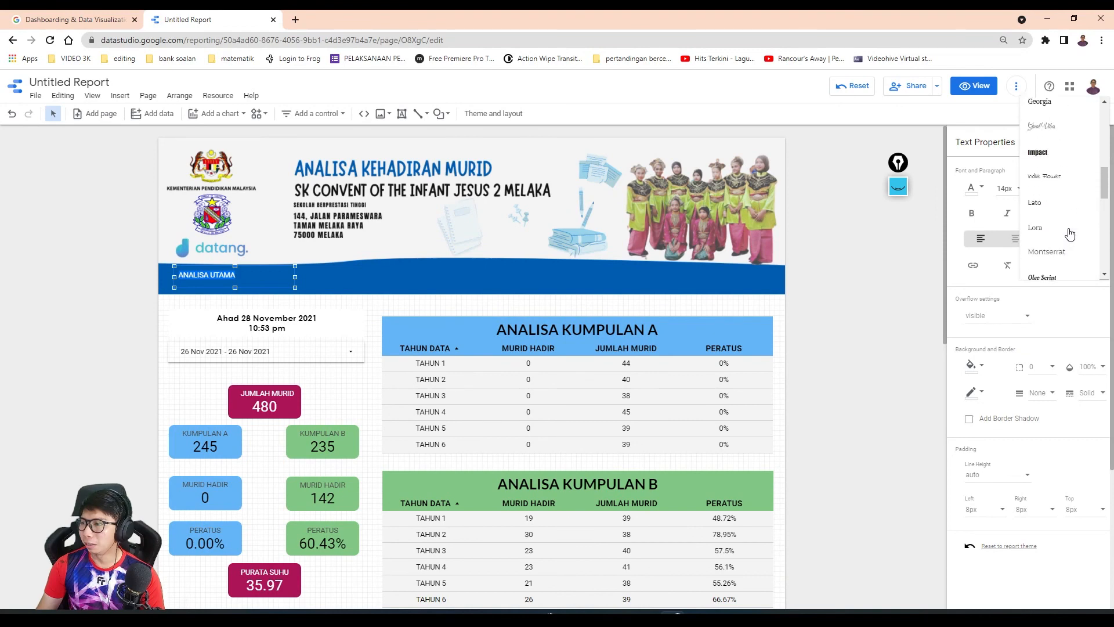
pyautogui.click(1055, 253)
pyautogui.click(972, 215)
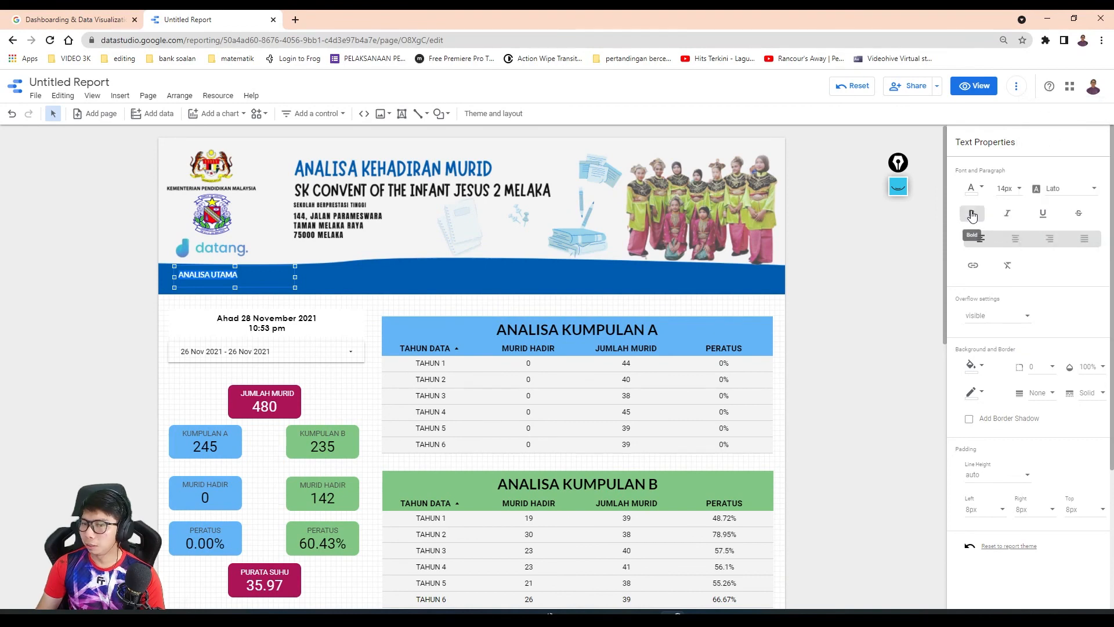
# - Enlarge the ANALISA UTAMA text to 24px and move its box slightly lower to sit inside the blue band
pyautogui.click(1022, 191)
pyautogui.click(1009, 261)
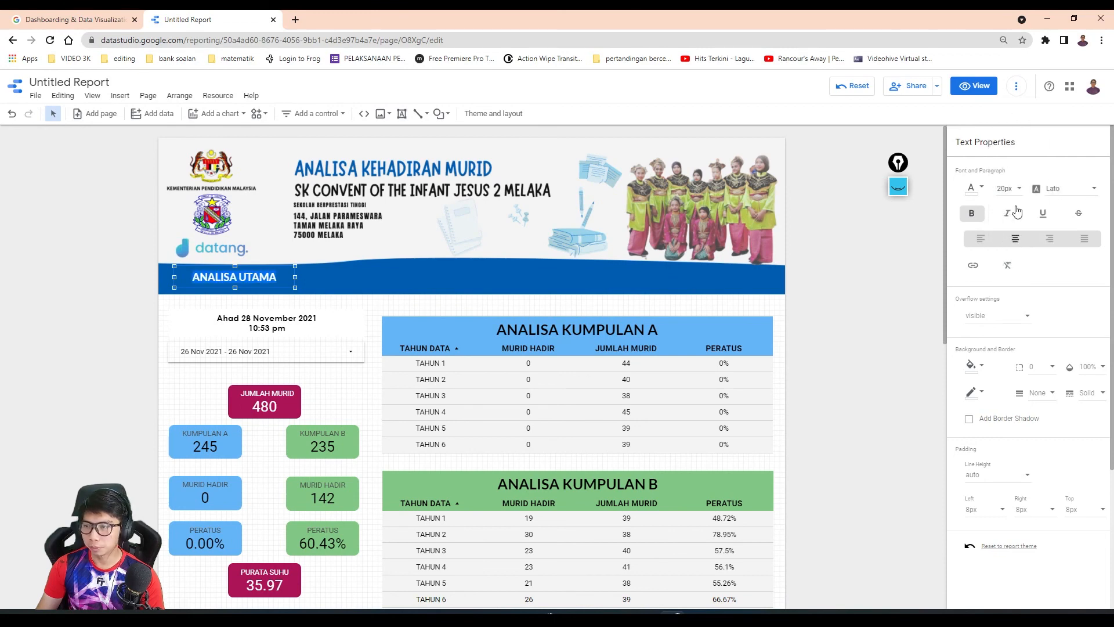
pyautogui.click(1015, 196)
pyautogui.click(1004, 154)
pyautogui.click(126, 311)
pyautogui.click(238, 280)
pyautogui.moveTo(250, 267); pyautogui.dragTo(253, 277)
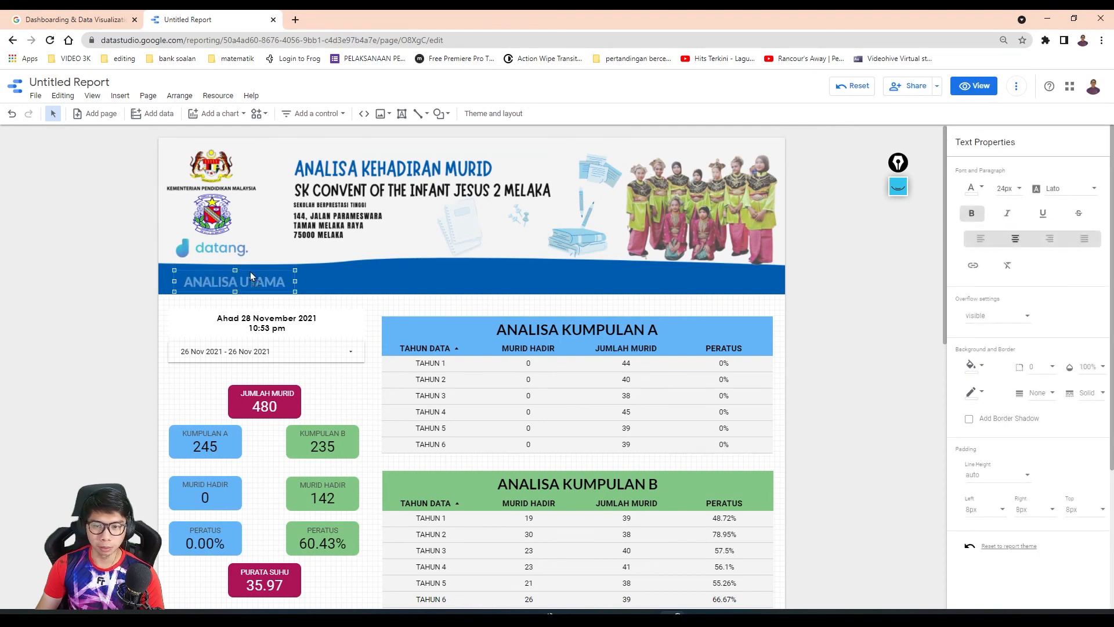
pyautogui.click(122, 284)
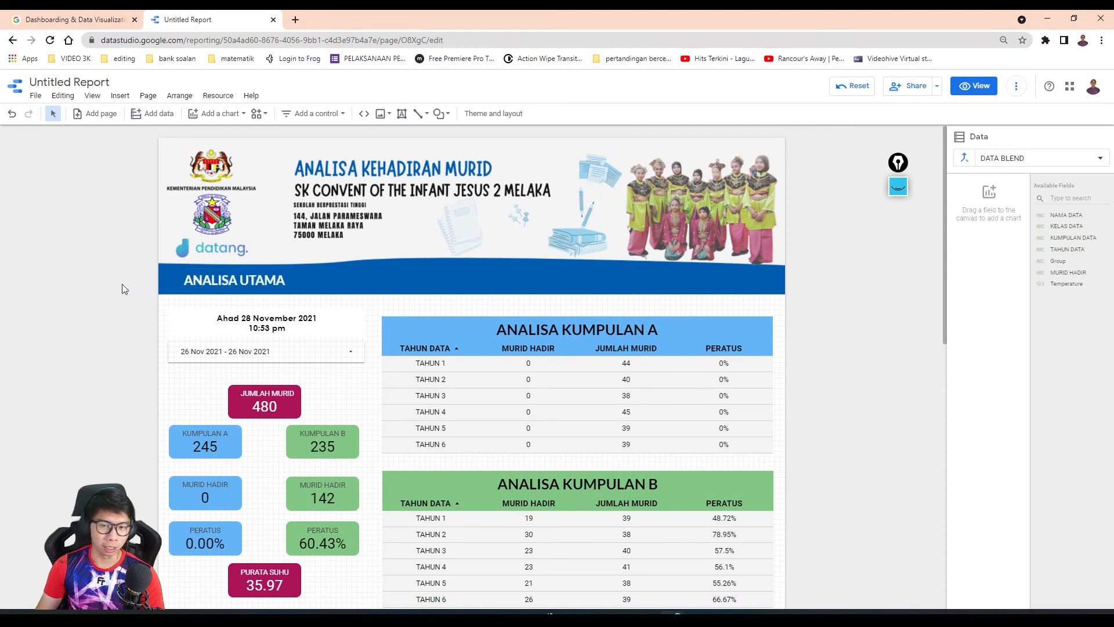
# - Set the ANALISA UTAMA text size to 20px and deselect the box
pyautogui.click(261, 280)
pyautogui.click(1006, 189)
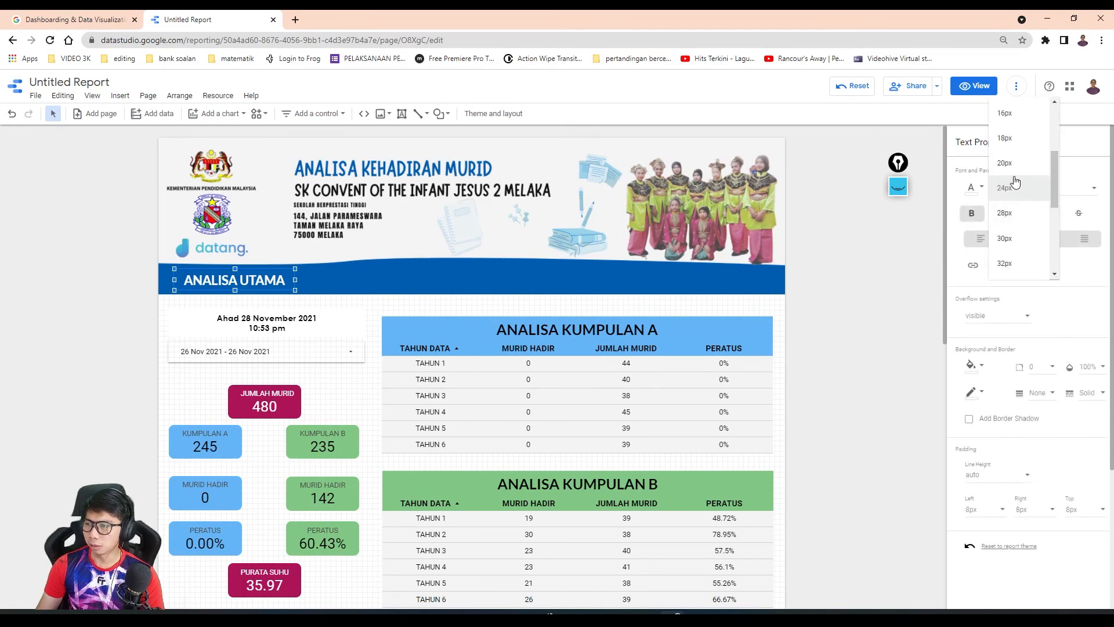
pyautogui.click(1002, 160)
pyautogui.click(61, 297)
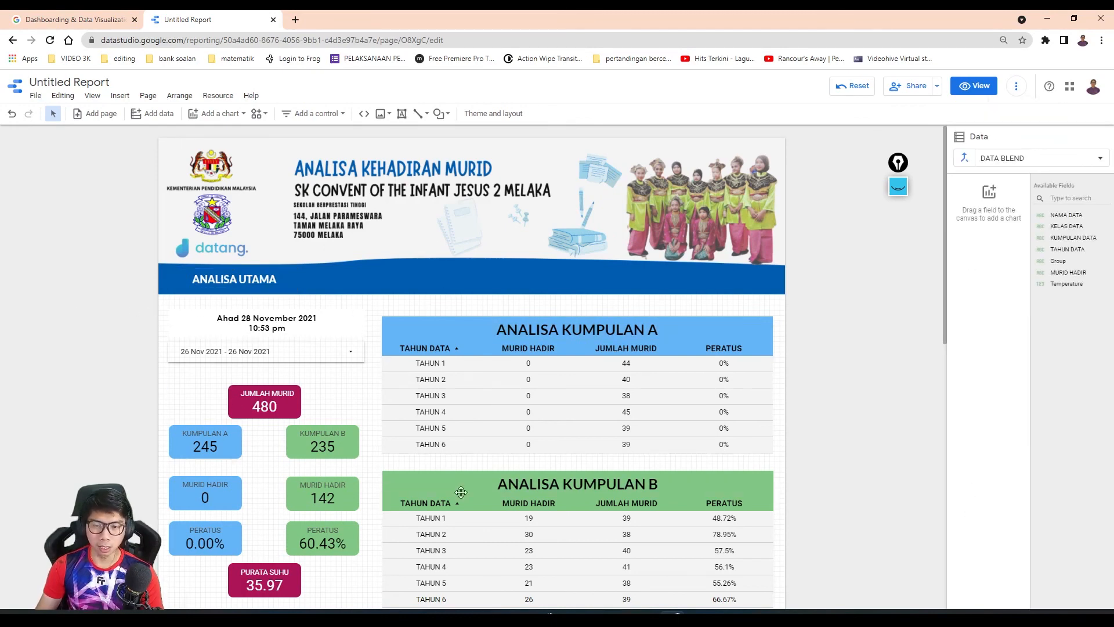
pyautogui.scroll(-2, 229, 389)
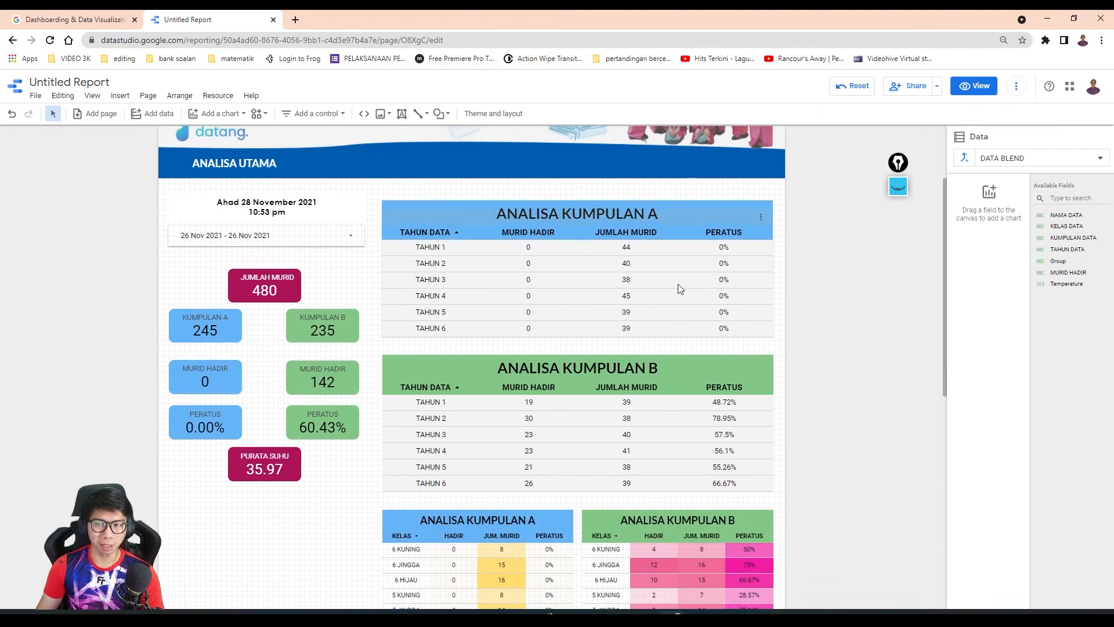
pyautogui.scroll(-8, 577, 271)
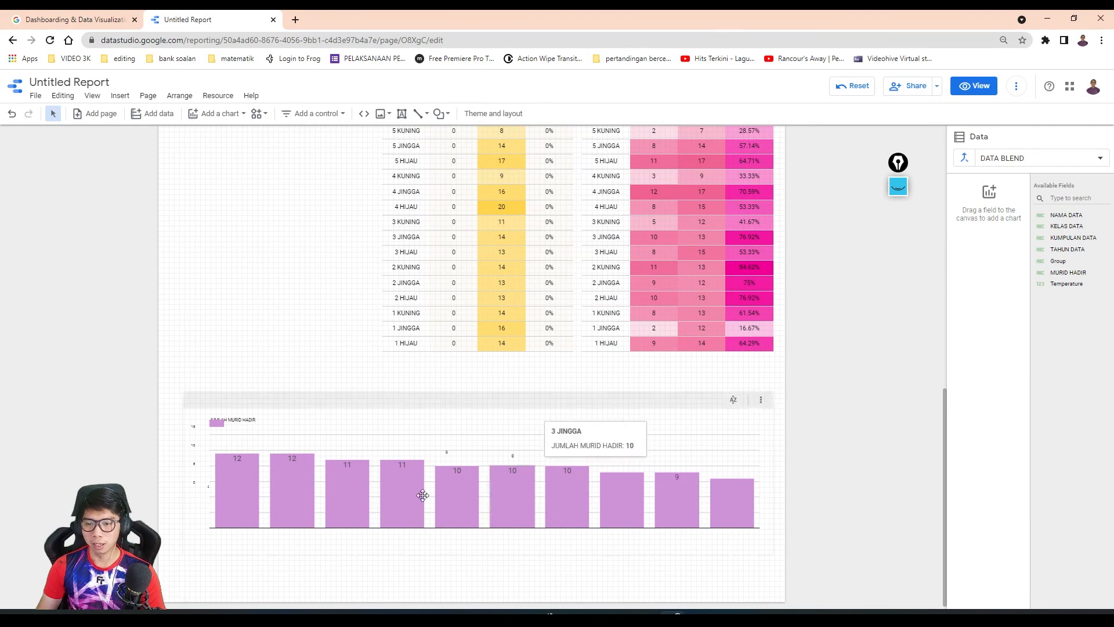
pyautogui.scroll(3, 305, 353)
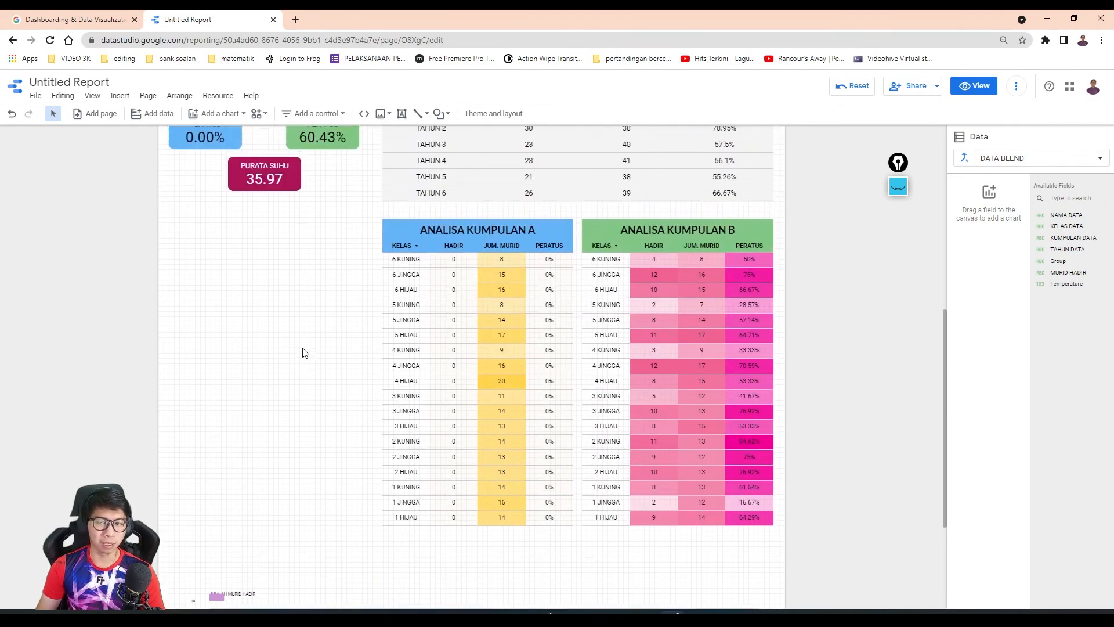